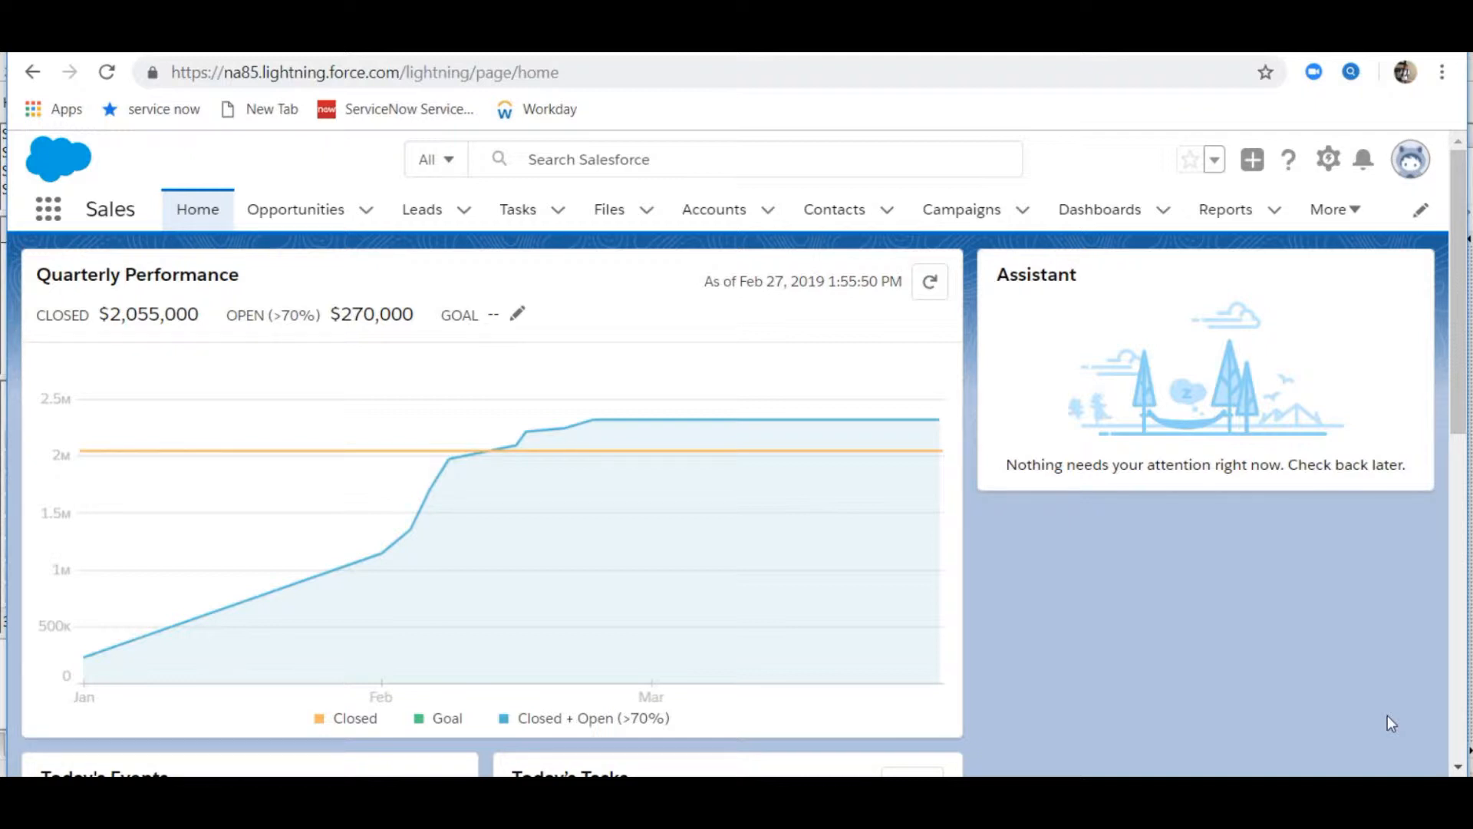
# Step: Open the Salesforce account and view its related contacts list
pyautogui.click(717, 213)
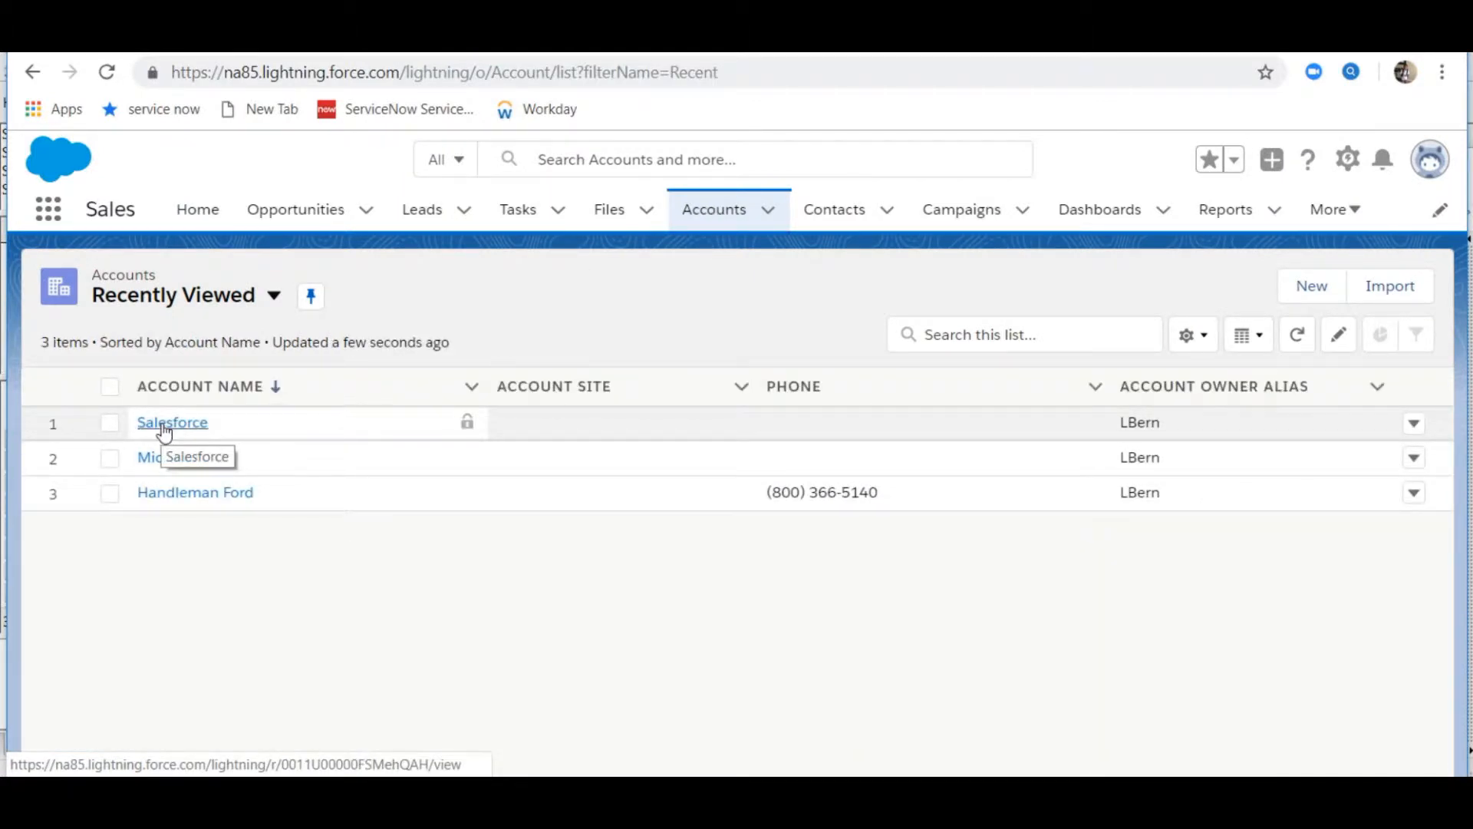
pyautogui.click(164, 433)
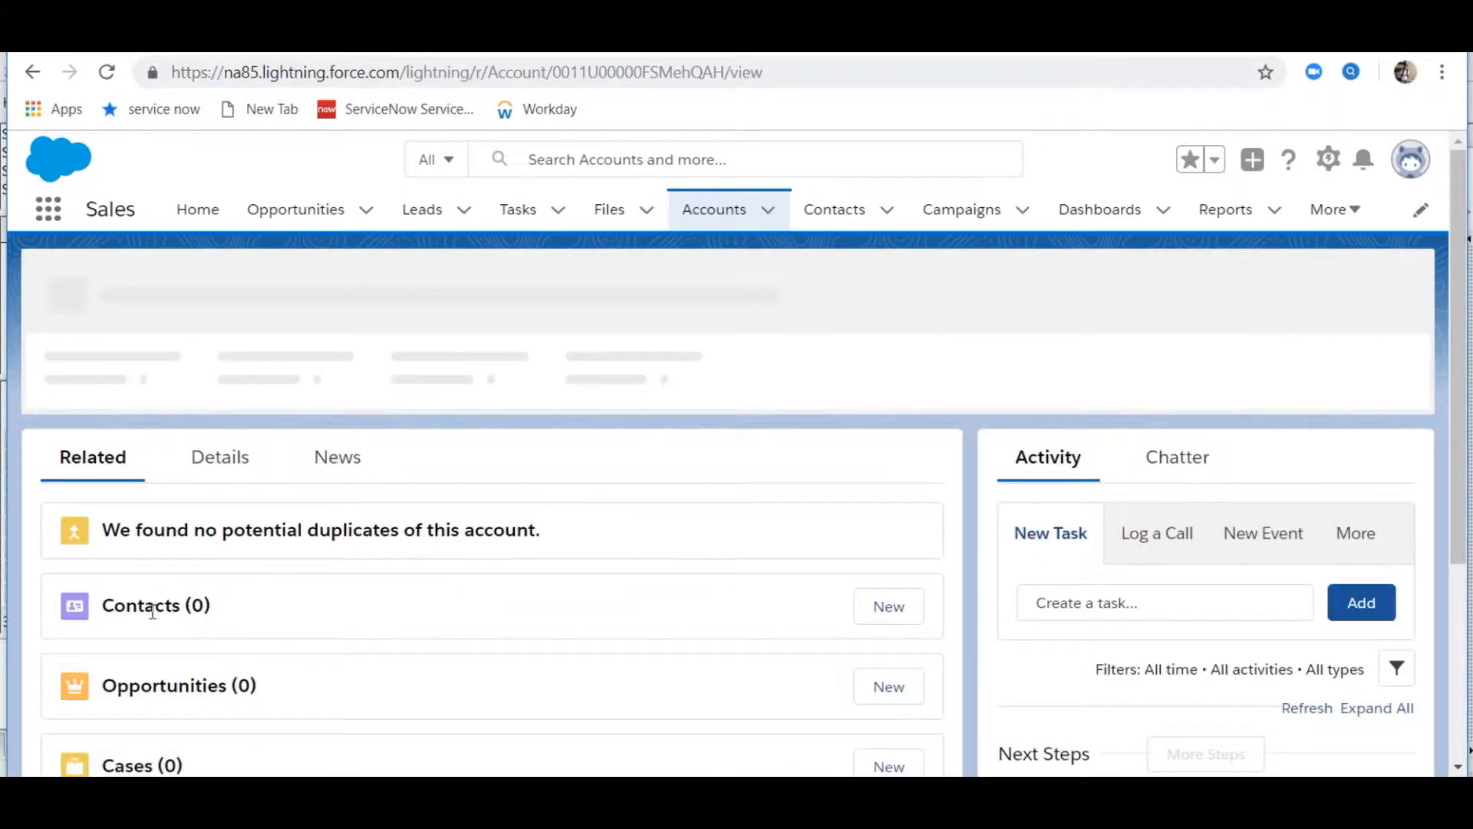
pyautogui.click(138, 618)
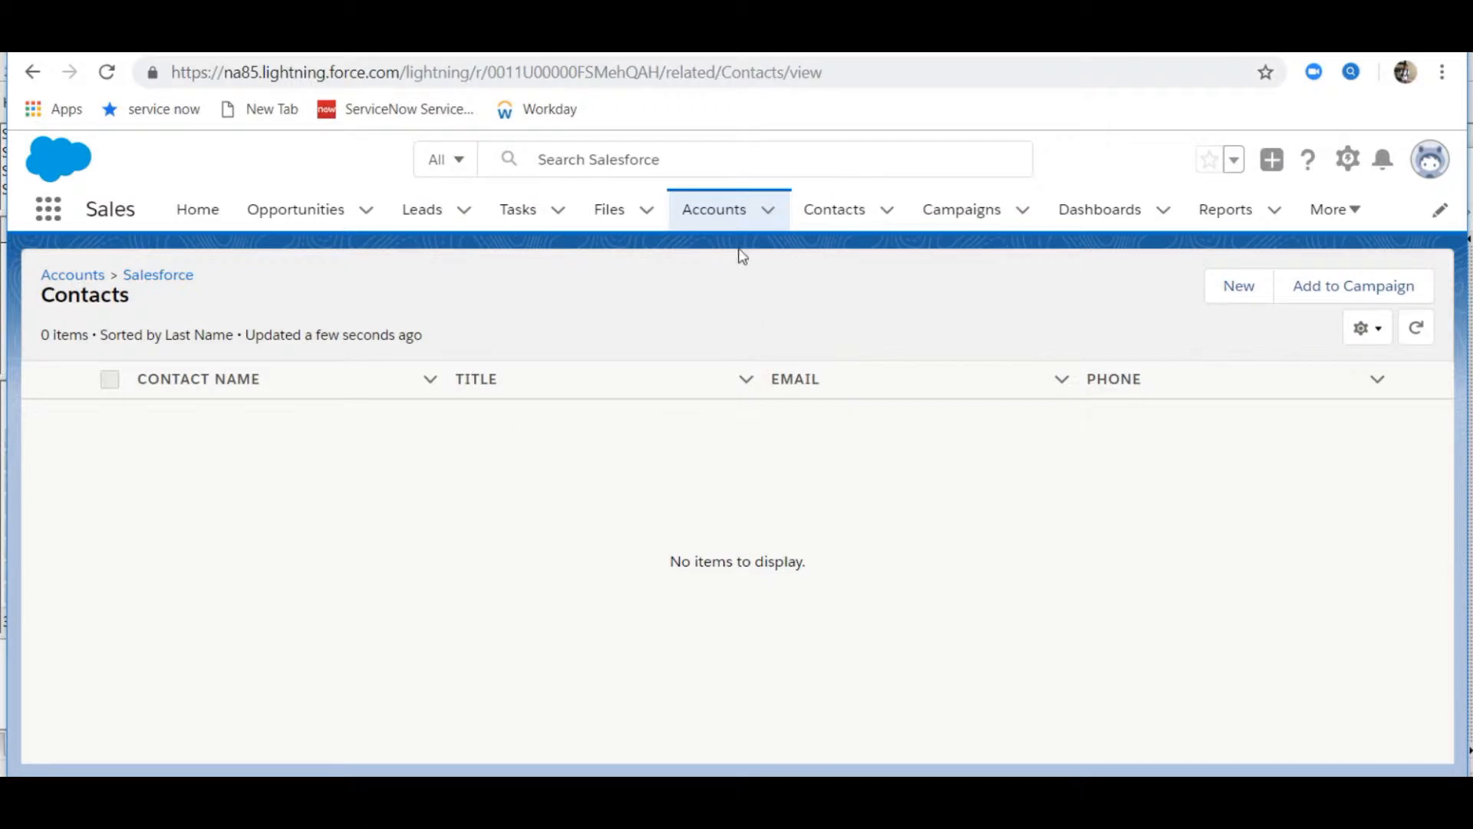
# Step: Open the Microsoft account to view its related contacts, and return to the accounts list
pyautogui.click(701, 213)
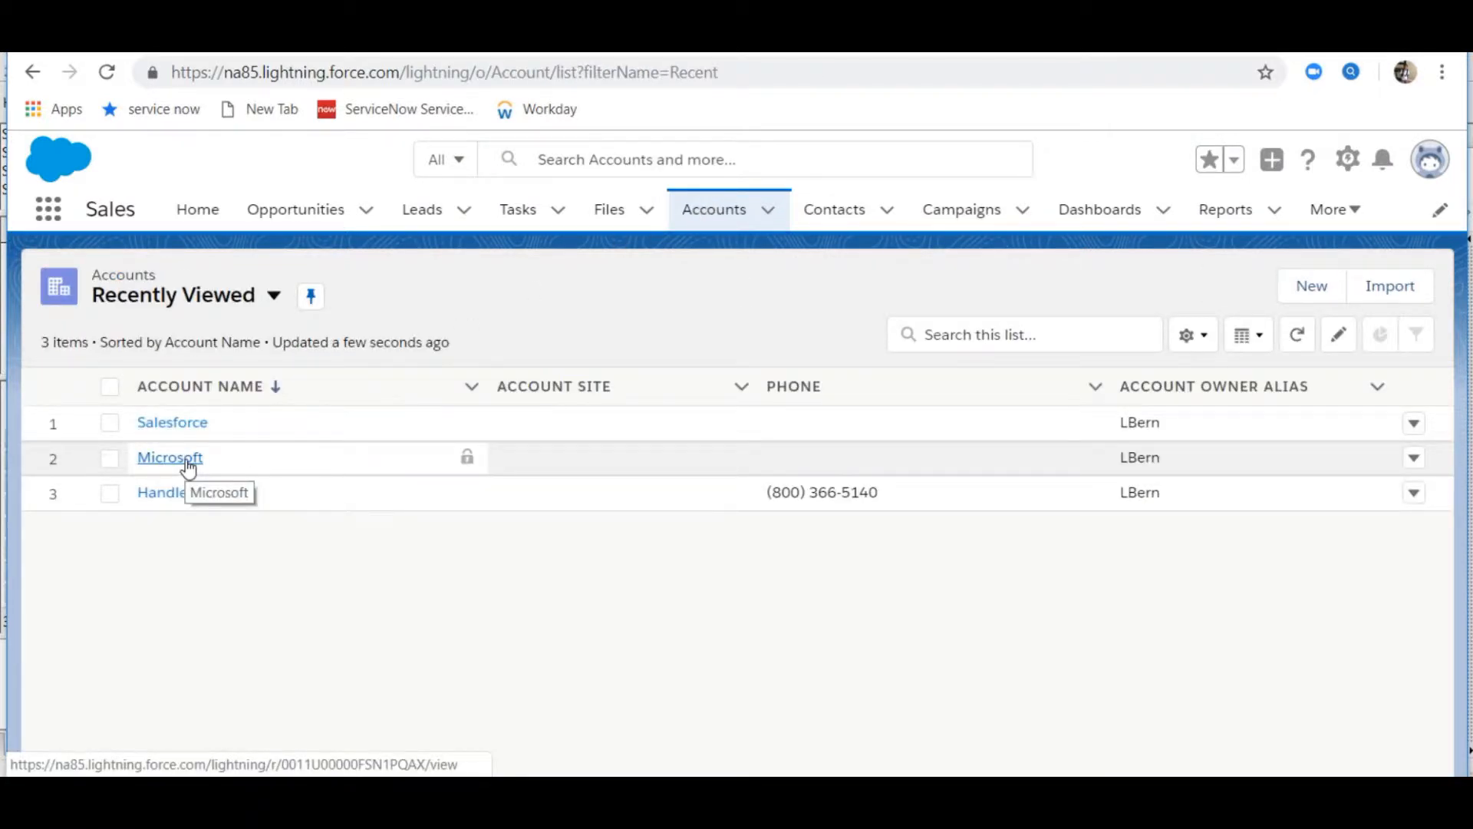
pyautogui.click(187, 465)
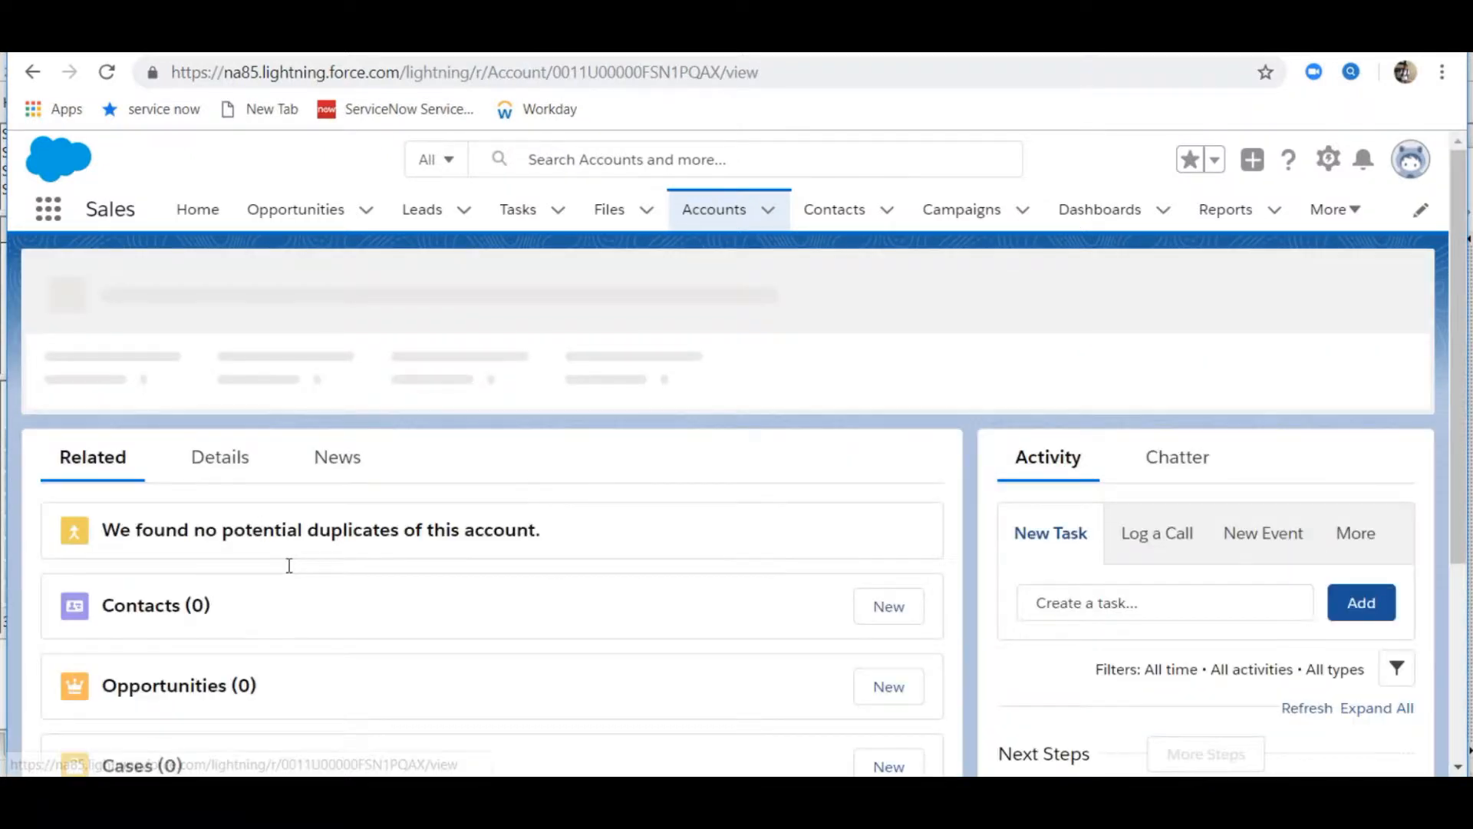
pyautogui.click(146, 620)
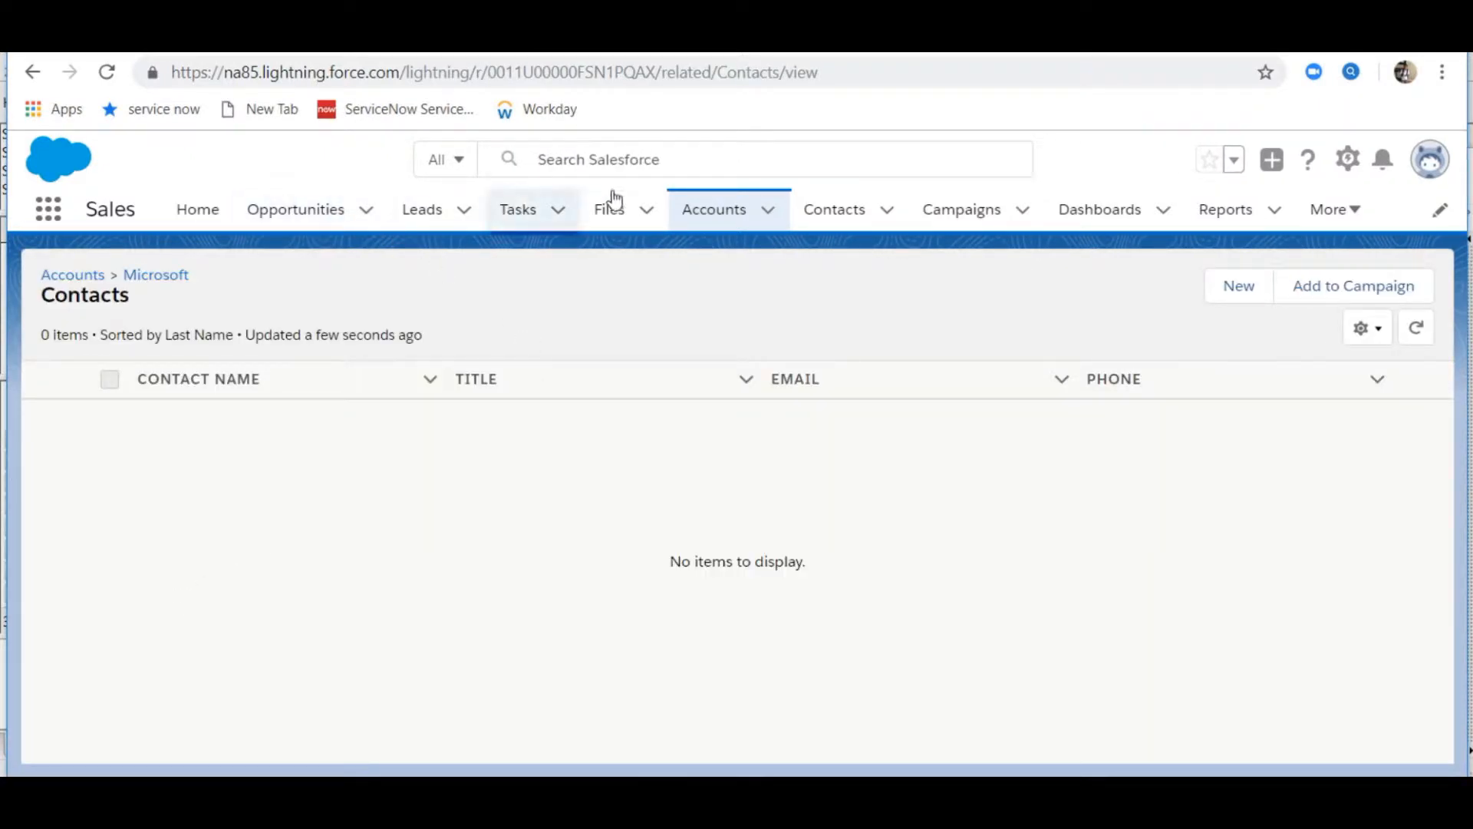
pyautogui.click(710, 218)
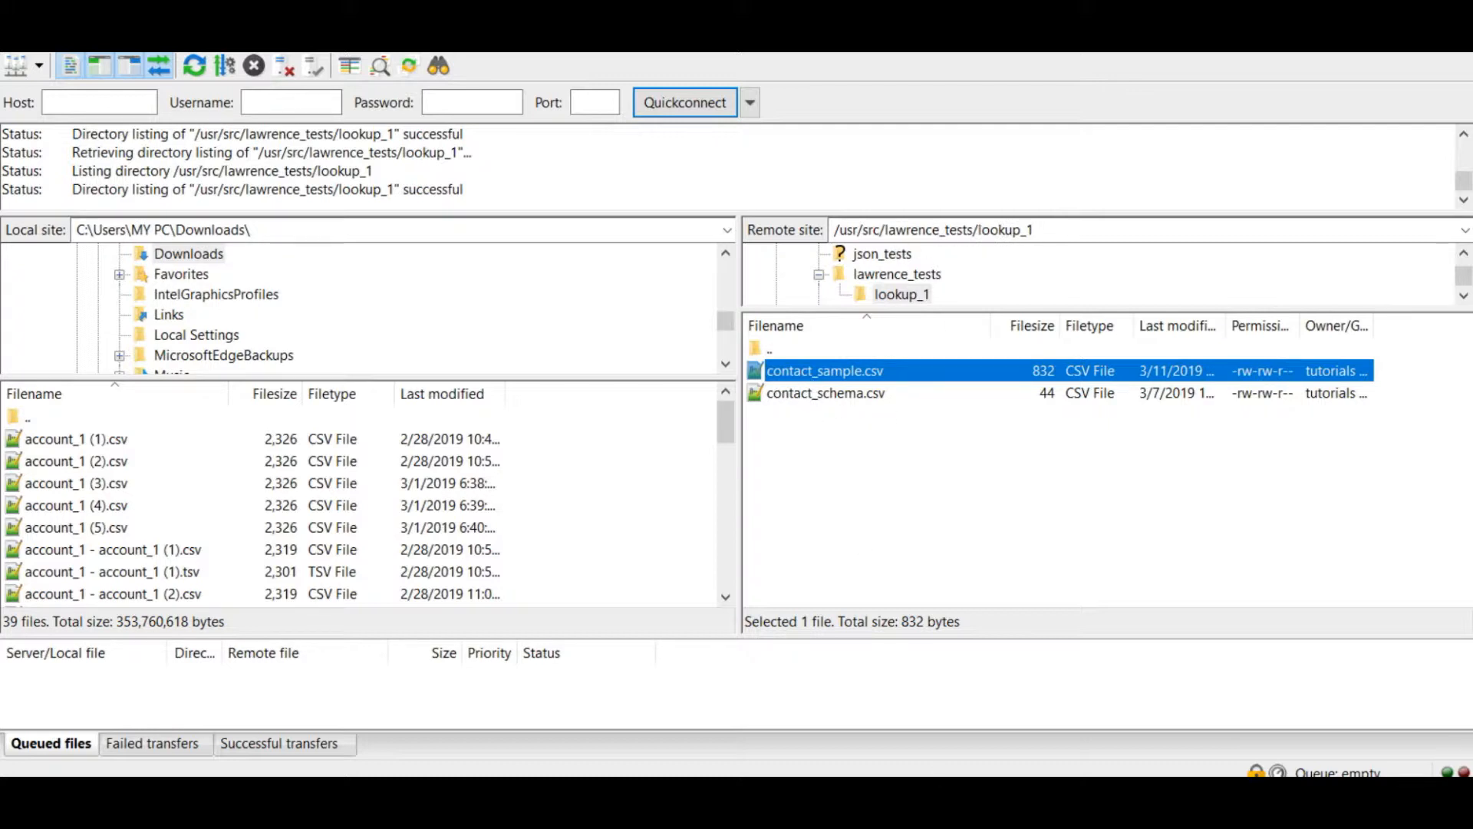
# Step: Switch to Notepad++ and review the contact records listed below the header row in contact_sample.csv
pyautogui.hotkey('alt', 'Tab')
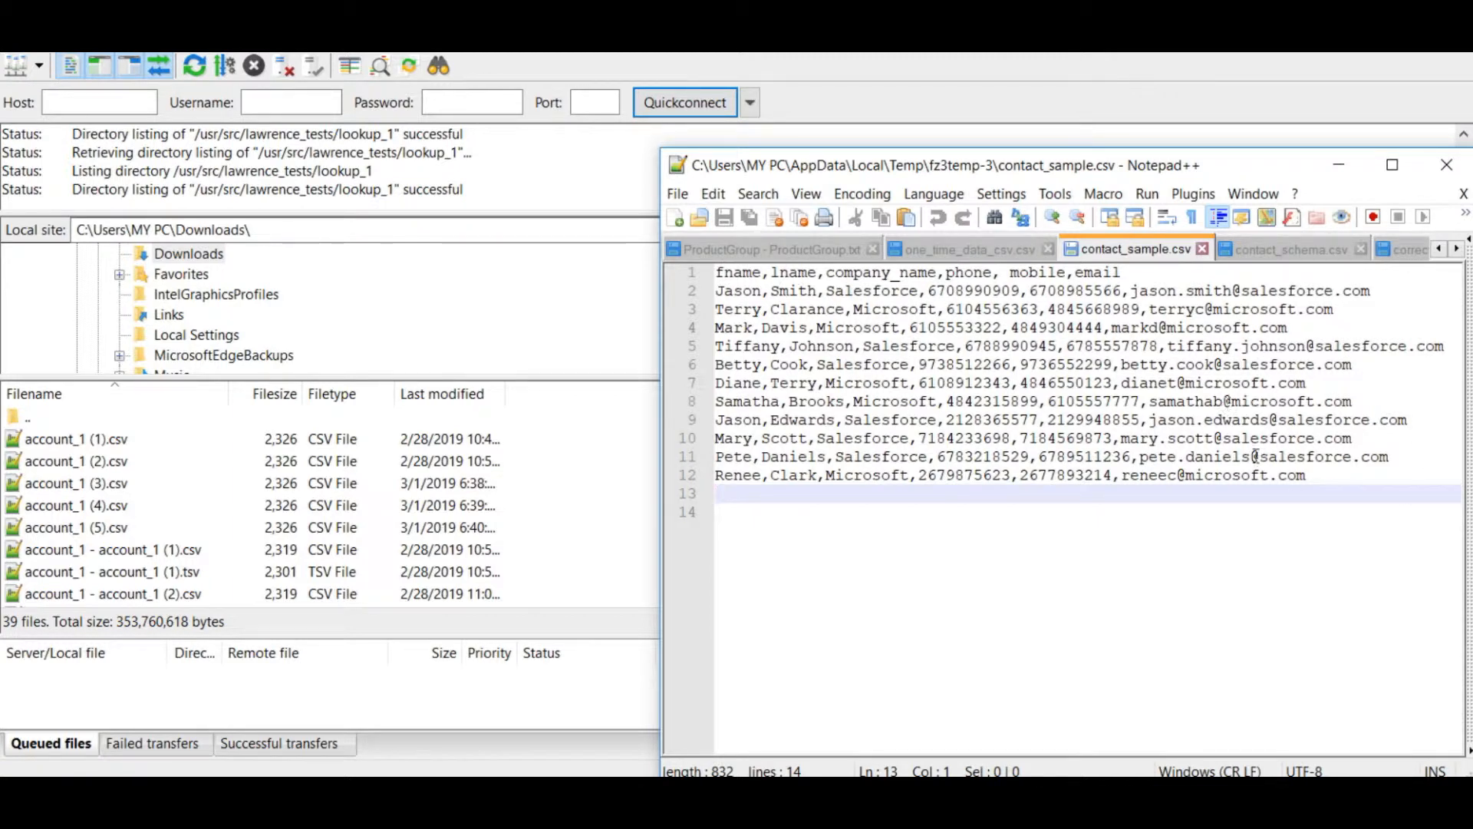
pyautogui.moveTo(1251, 476); pyautogui.dragTo(720, 292)
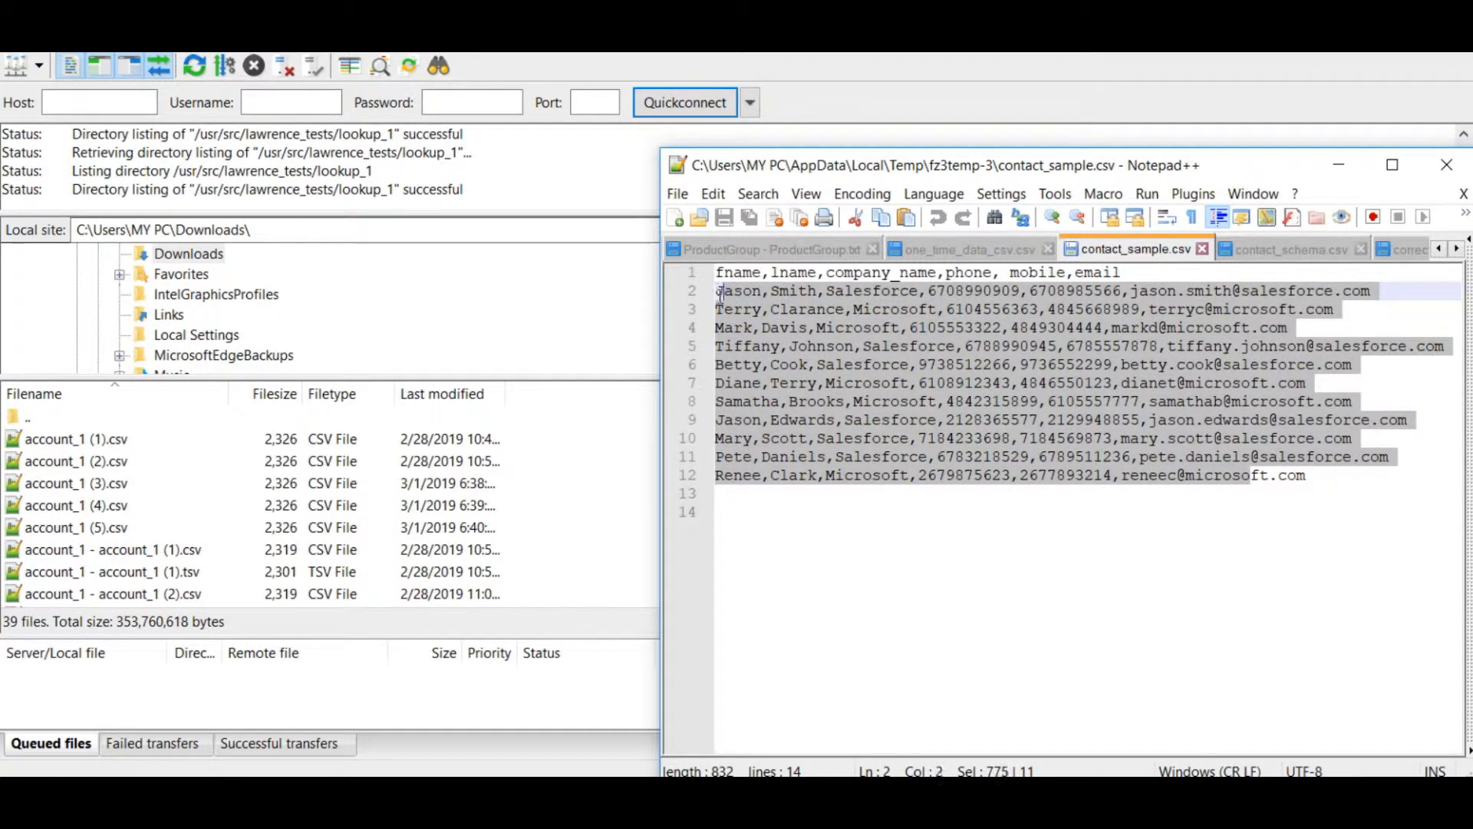
pyautogui.click(937, 562)
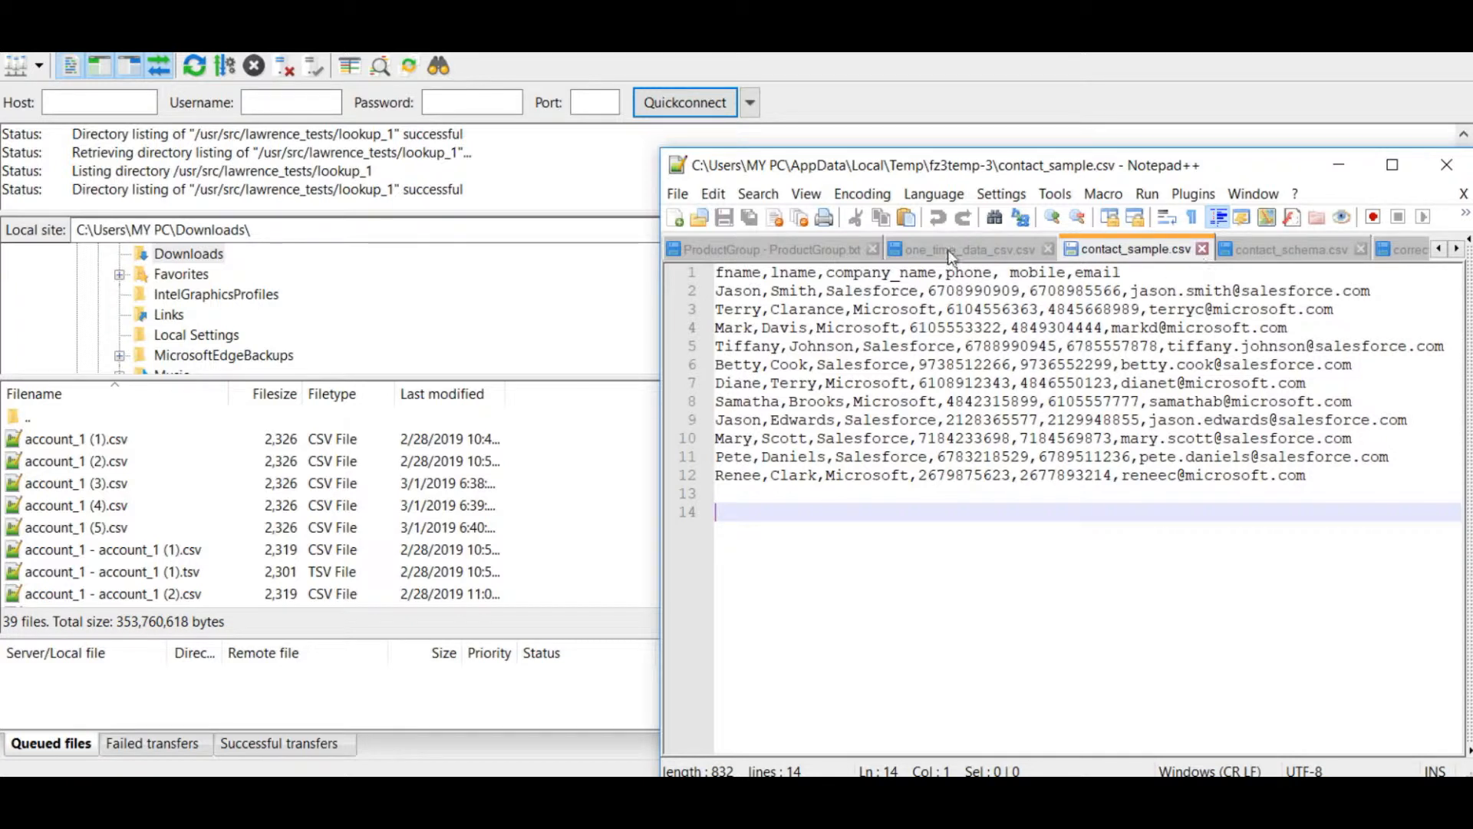
# Step: Copy the header row of contact_sample.csv, from fname through email
pyautogui.moveTo(717, 274); pyautogui.dragTo(1122, 273)
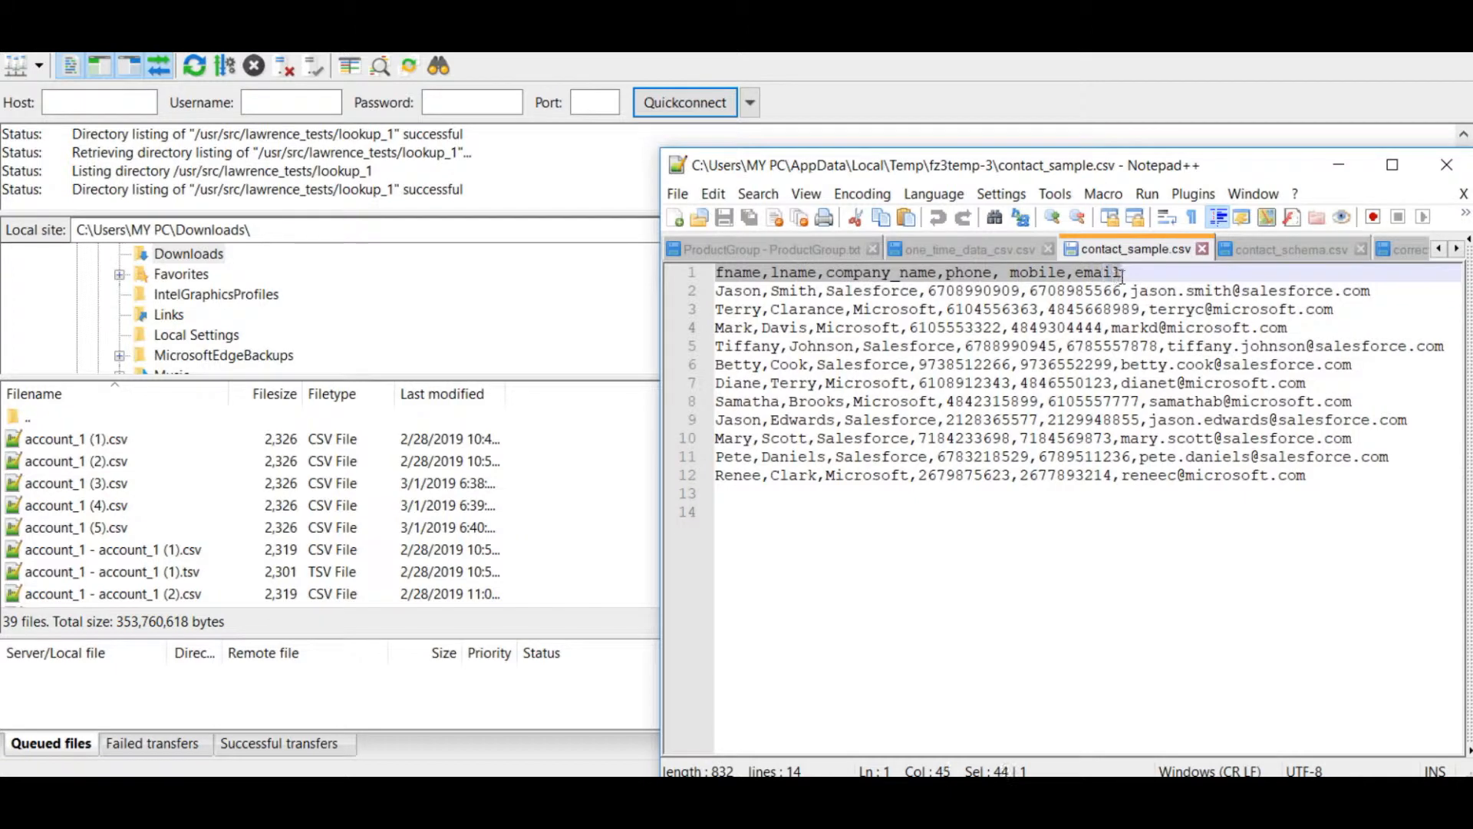
pyautogui.rightClick(1071, 270)
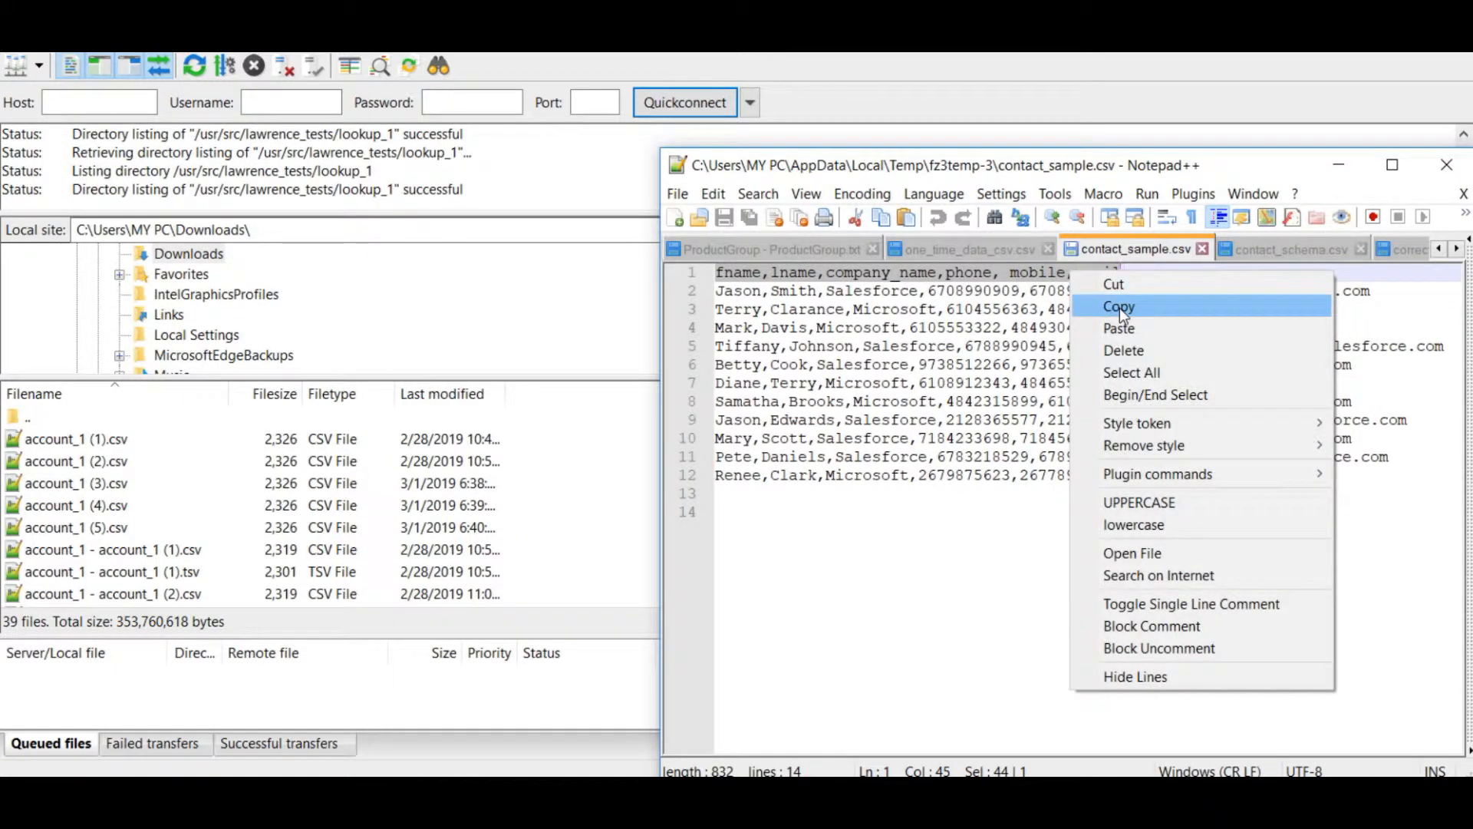
pyautogui.click(1114, 306)
# Step: View the contents of contact_schema.csv, and select that file in the remote lookup_1 folder in FileZilla
pyautogui.click(1274, 251)
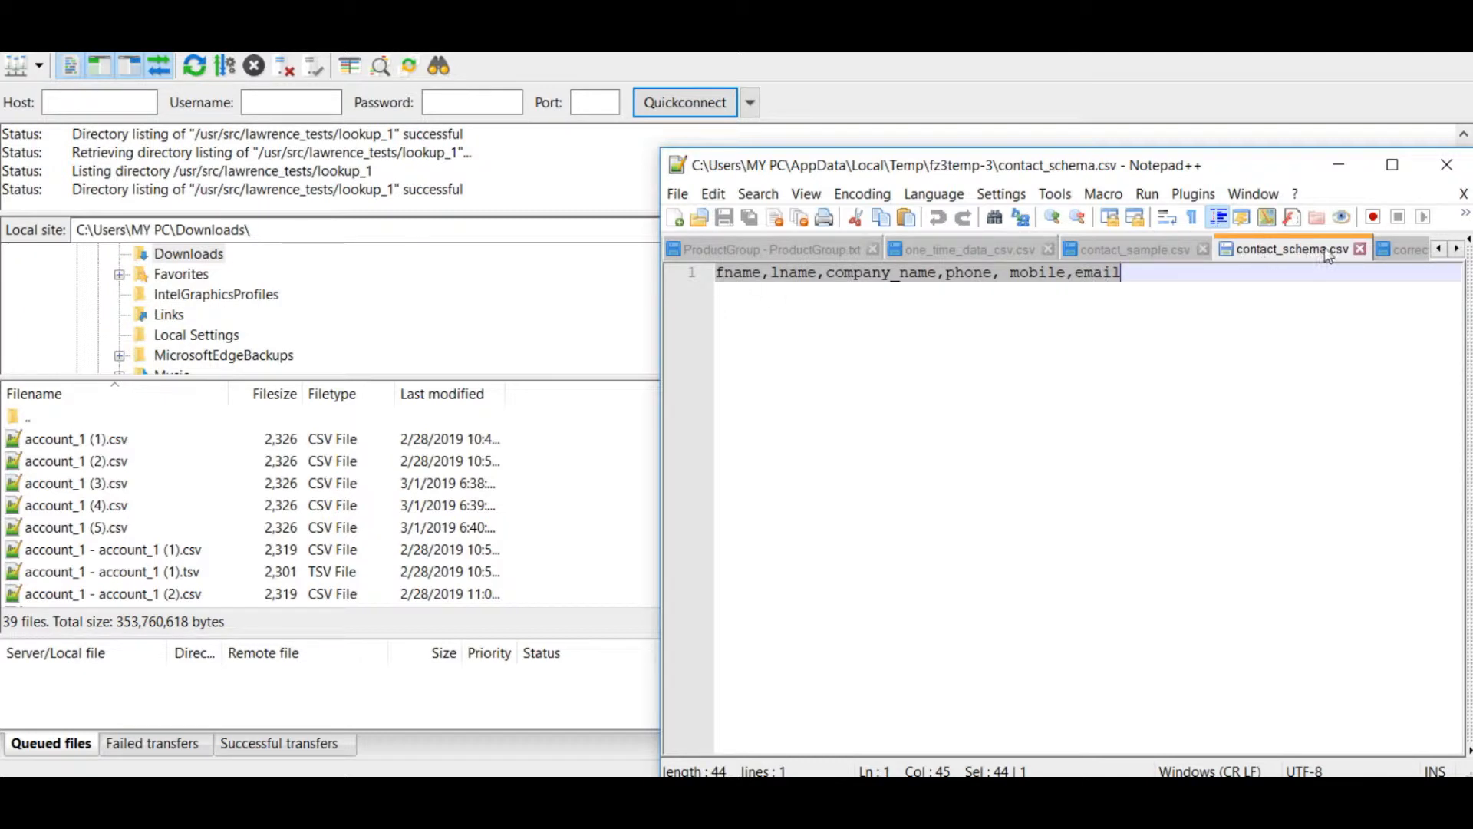
pyautogui.click(844, 799)
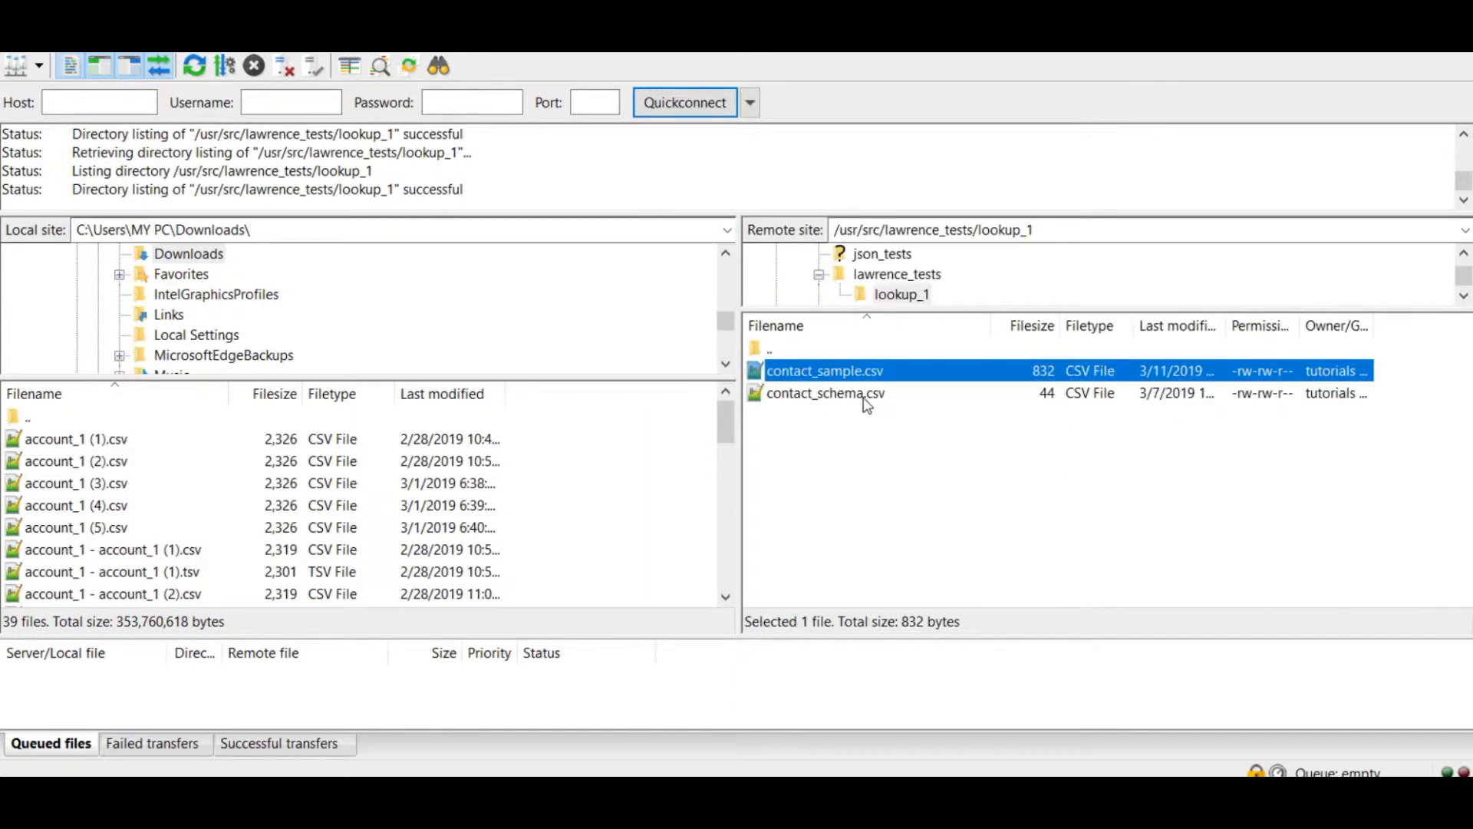
pyautogui.click(893, 396)
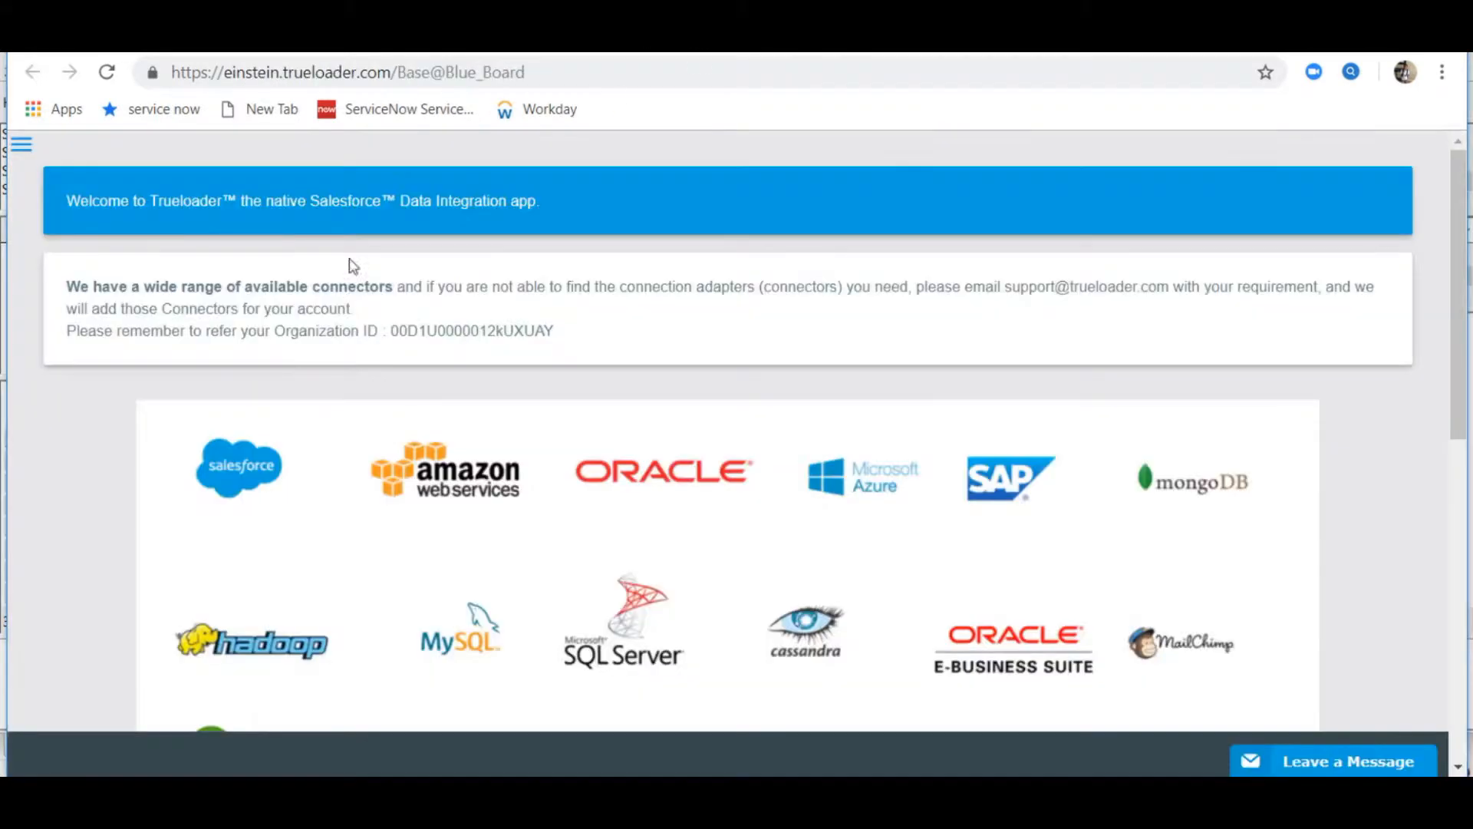
# Step: Start creating an Excel / CSV / ODS / Sheets connection in Trueloader that connects using SFTP
pyautogui.click(23, 150)
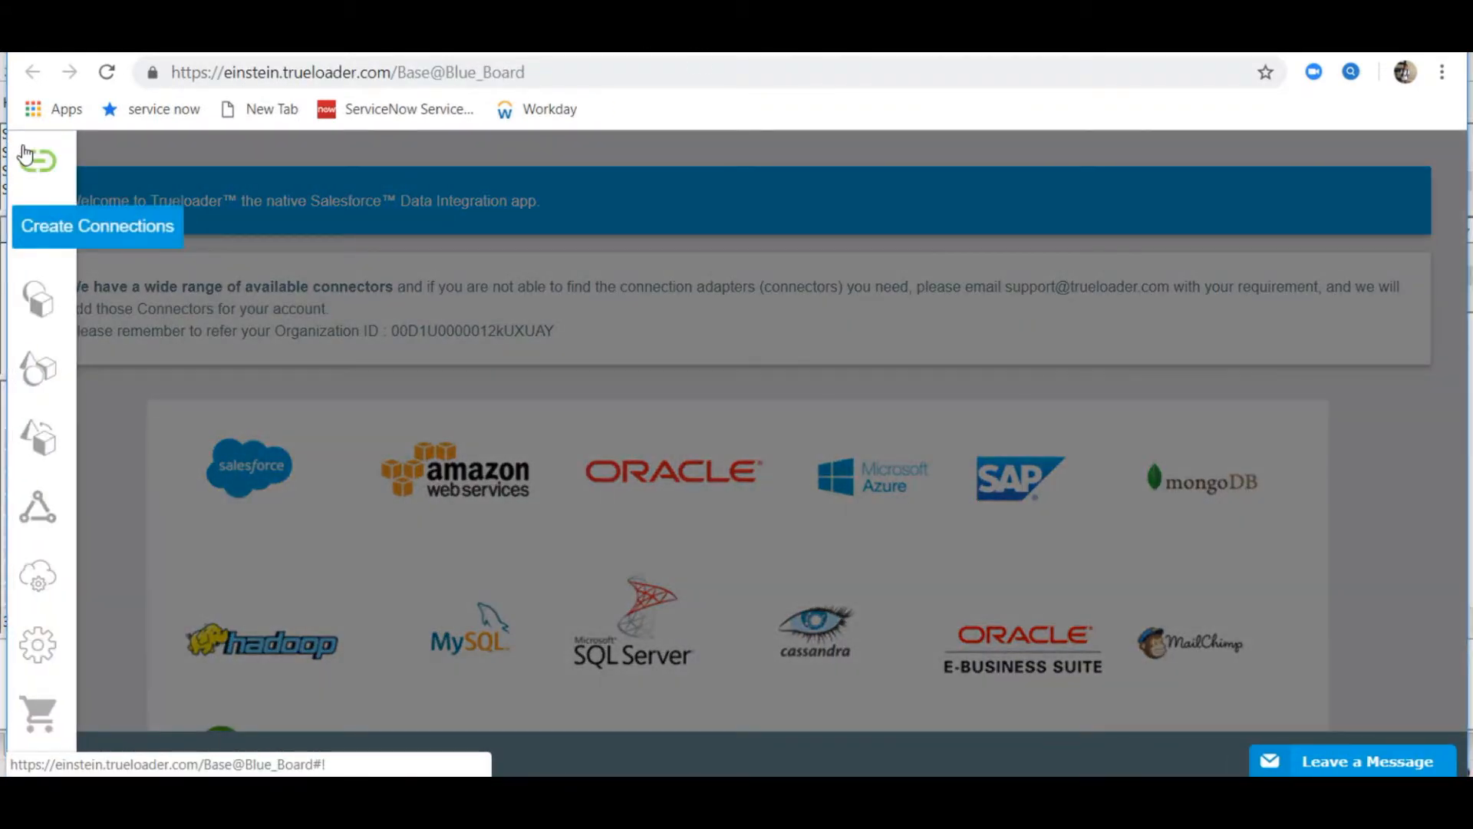
pyautogui.click(25, 158)
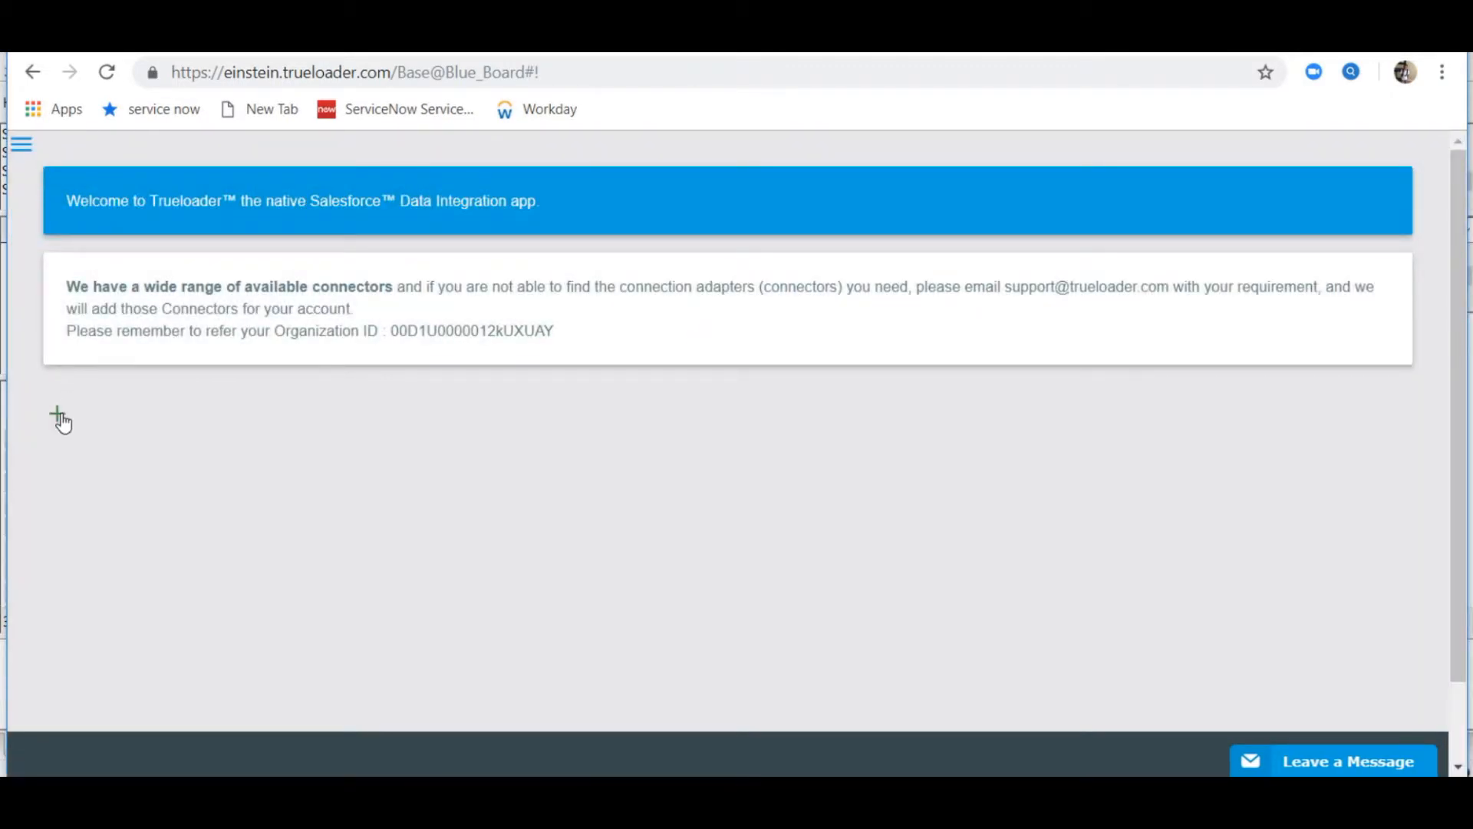
pyautogui.click(60, 419)
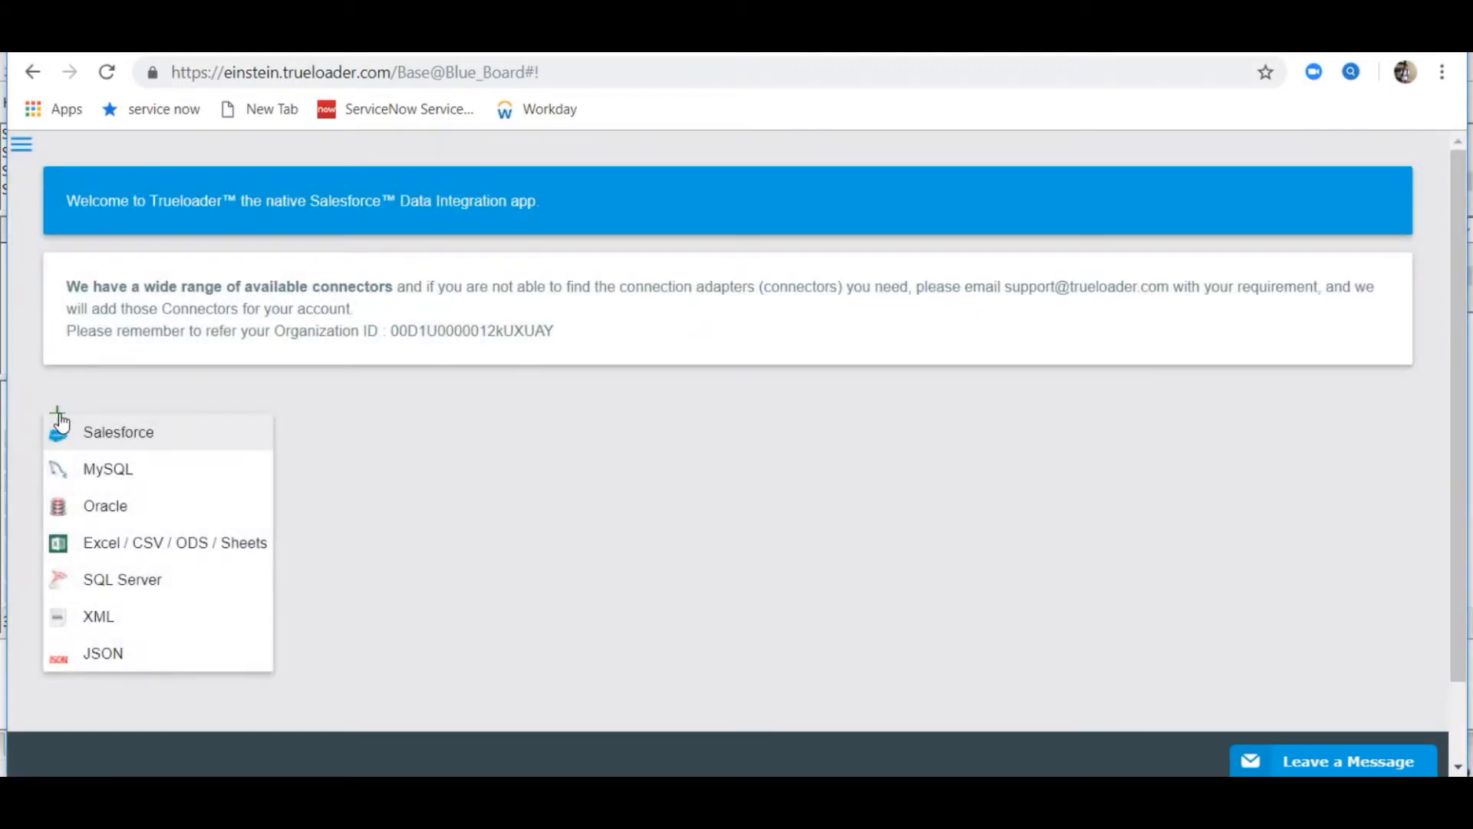
pyautogui.click(126, 544)
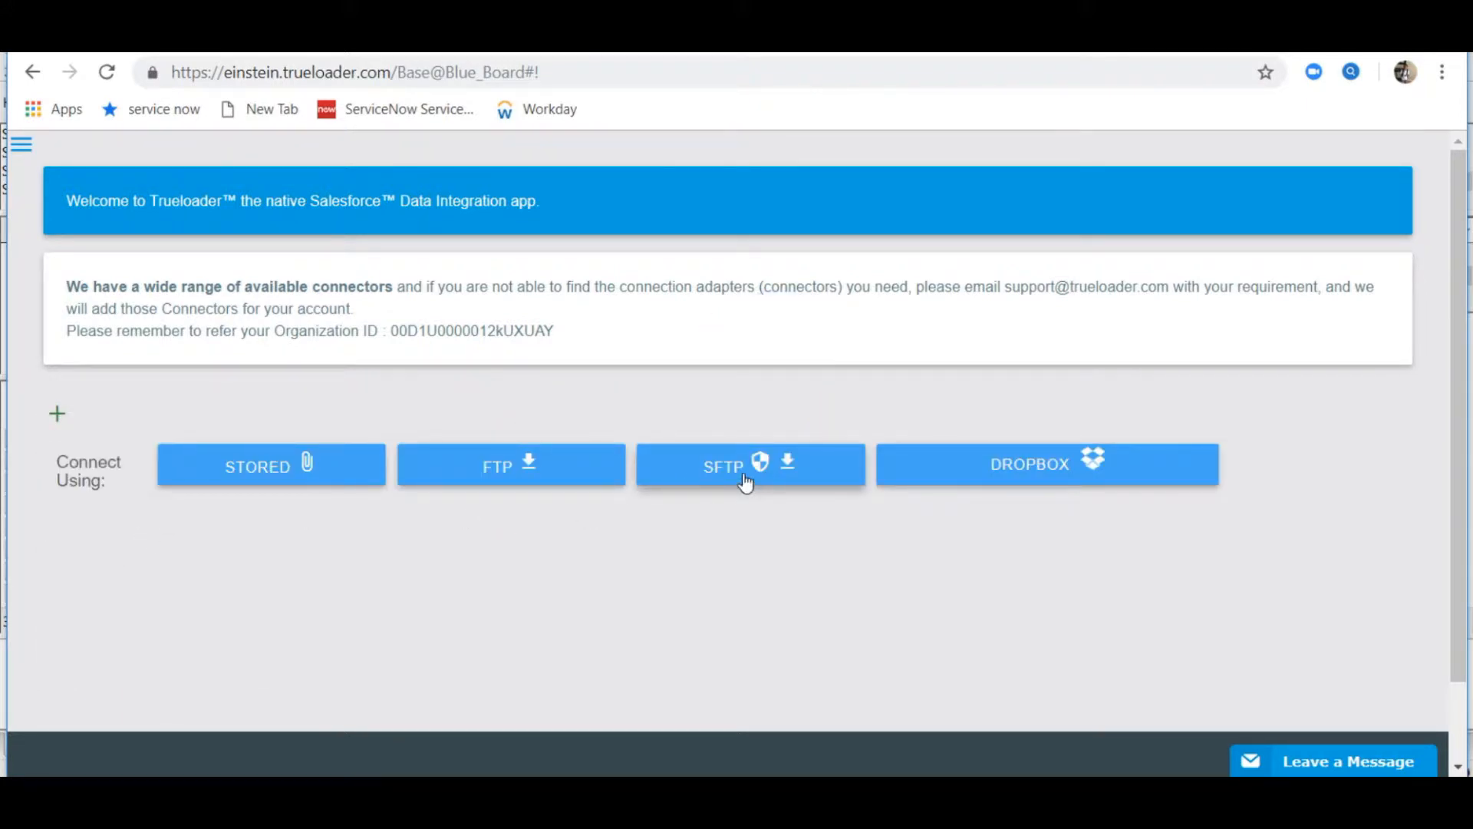
pyautogui.click(745, 482)
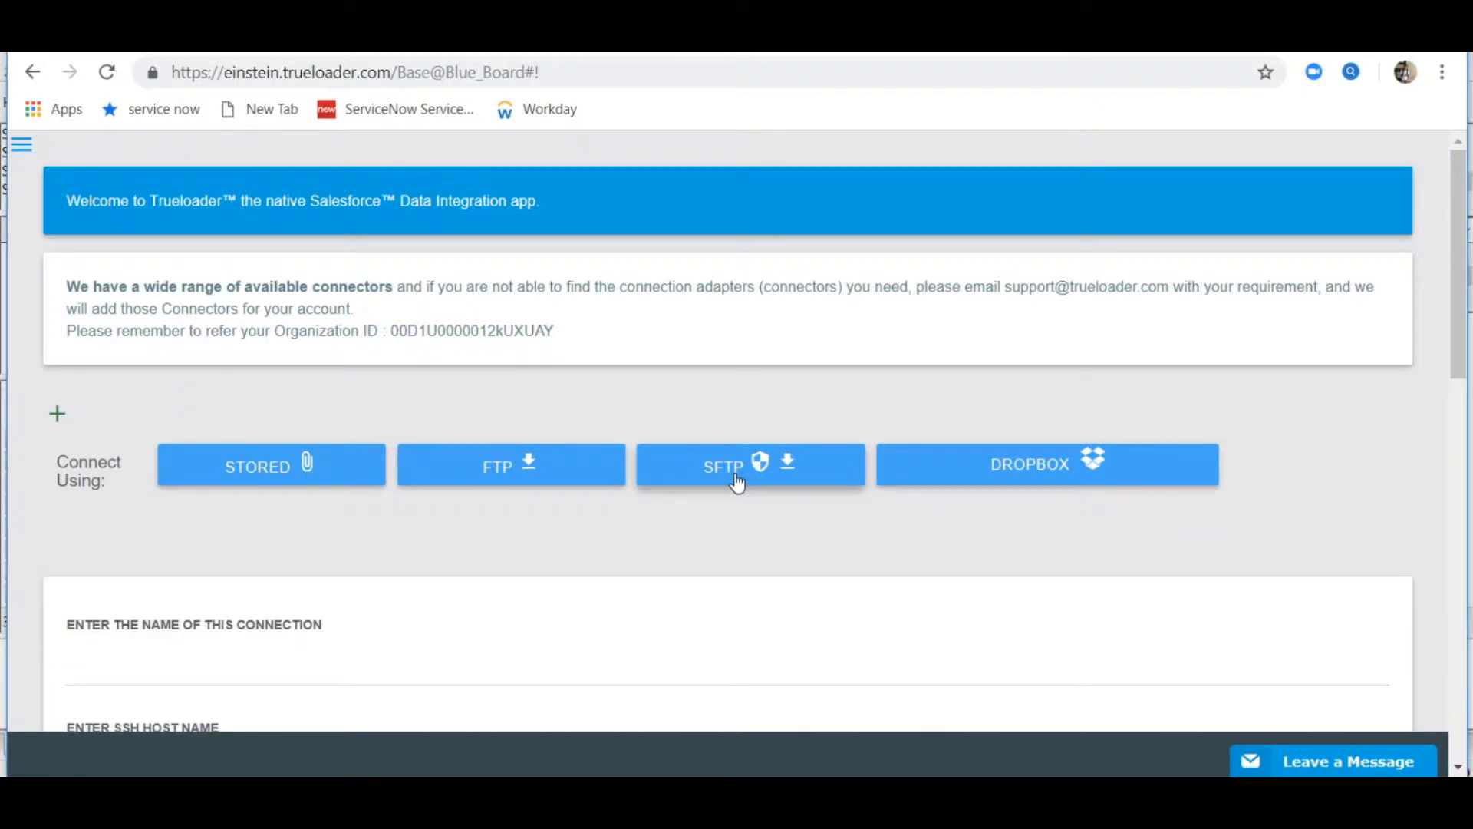
# Step: Name the connection lawrence_sftp_usecase_1 and set its SSH host name to 108.161.133.161
pyautogui.scroll(-3, 730, 481)
pyautogui.click(175, 432)
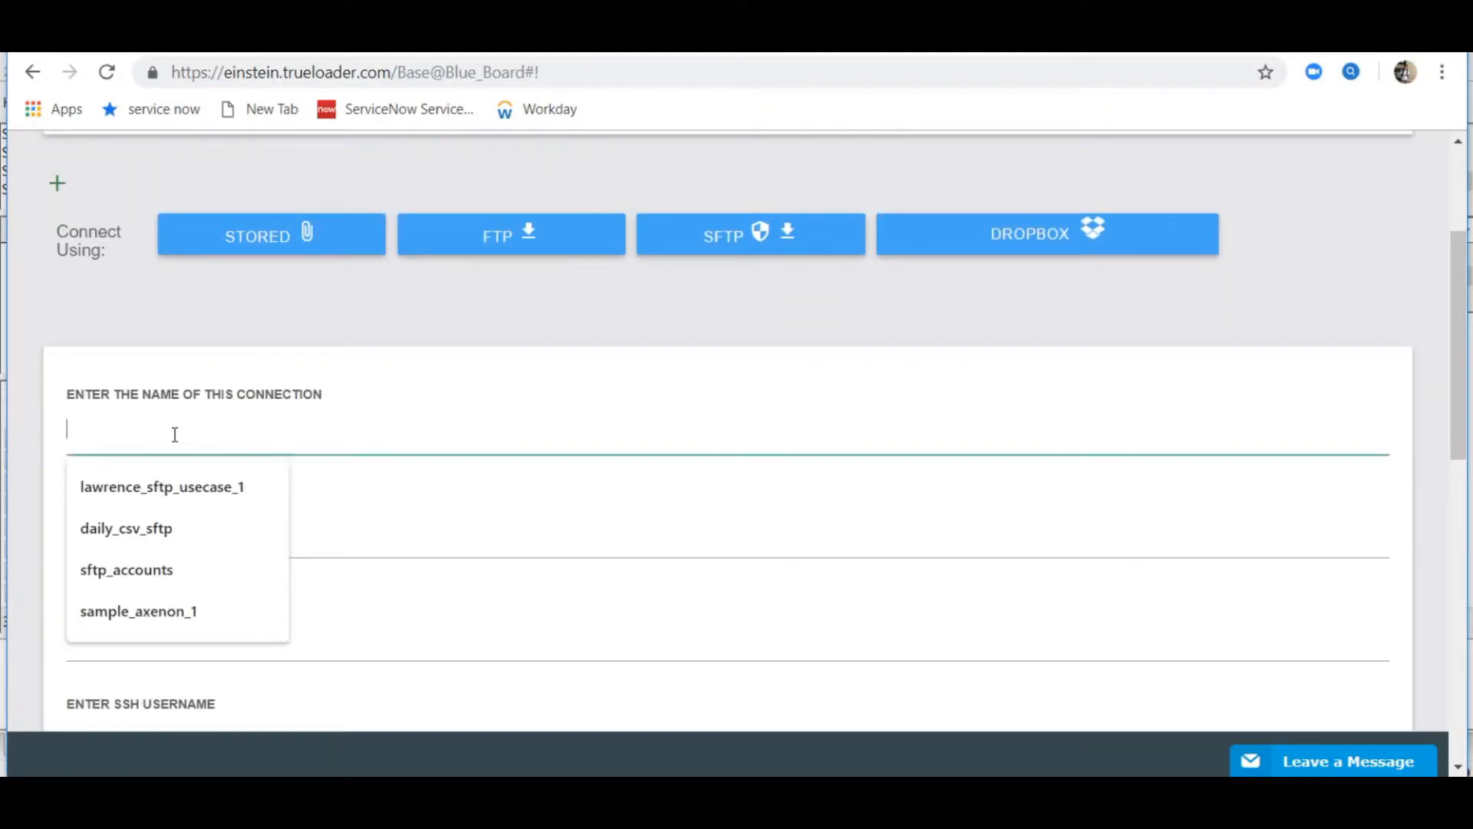
pyautogui.click(204, 495)
pyautogui.click(177, 546)
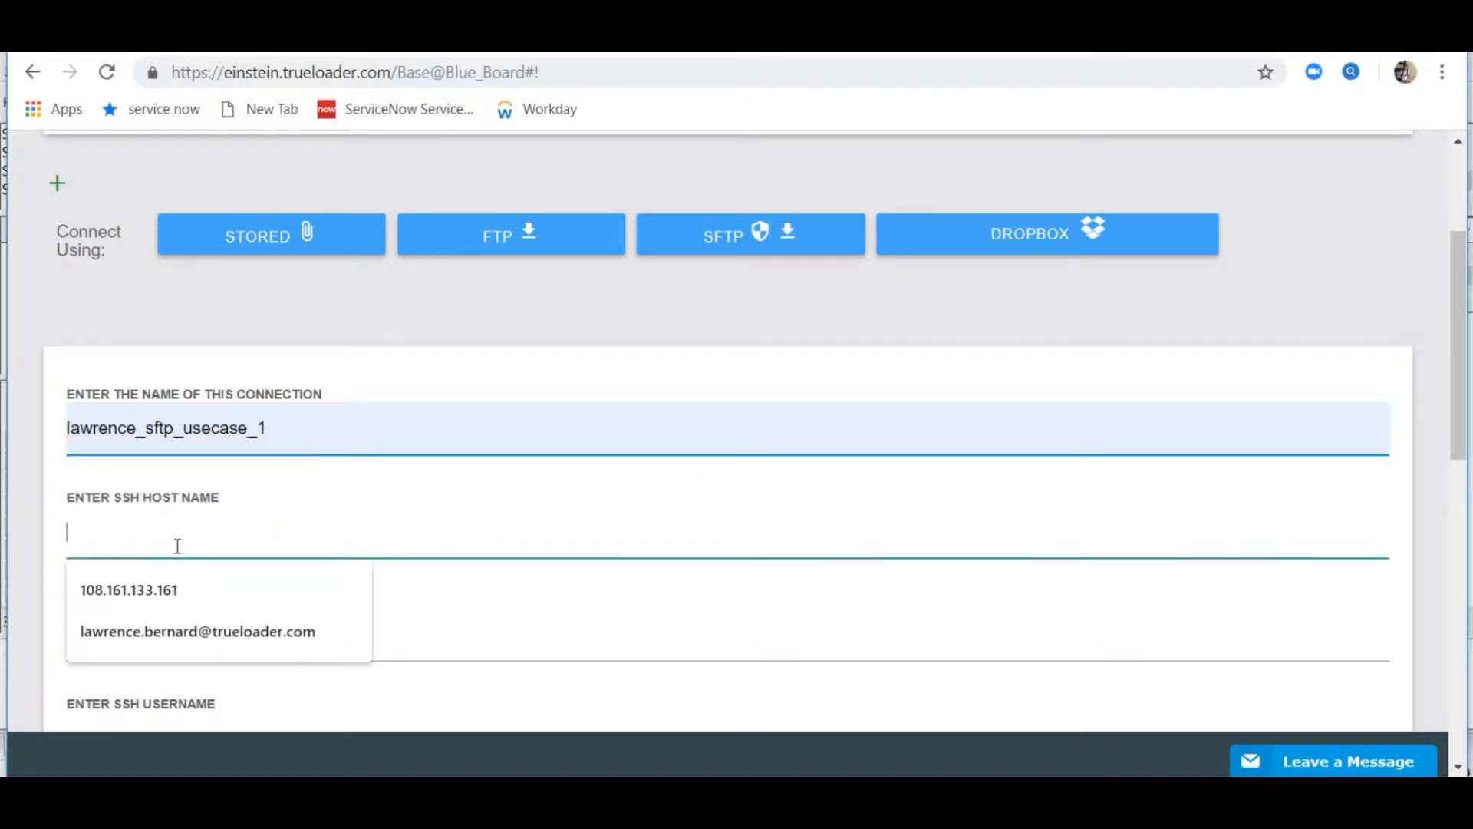
pyautogui.click(171, 585)
# Step: Set the SSH port to 22 and fill in the SSH username tutorials with its SSH password
pyautogui.scroll(-3, 161, 568)
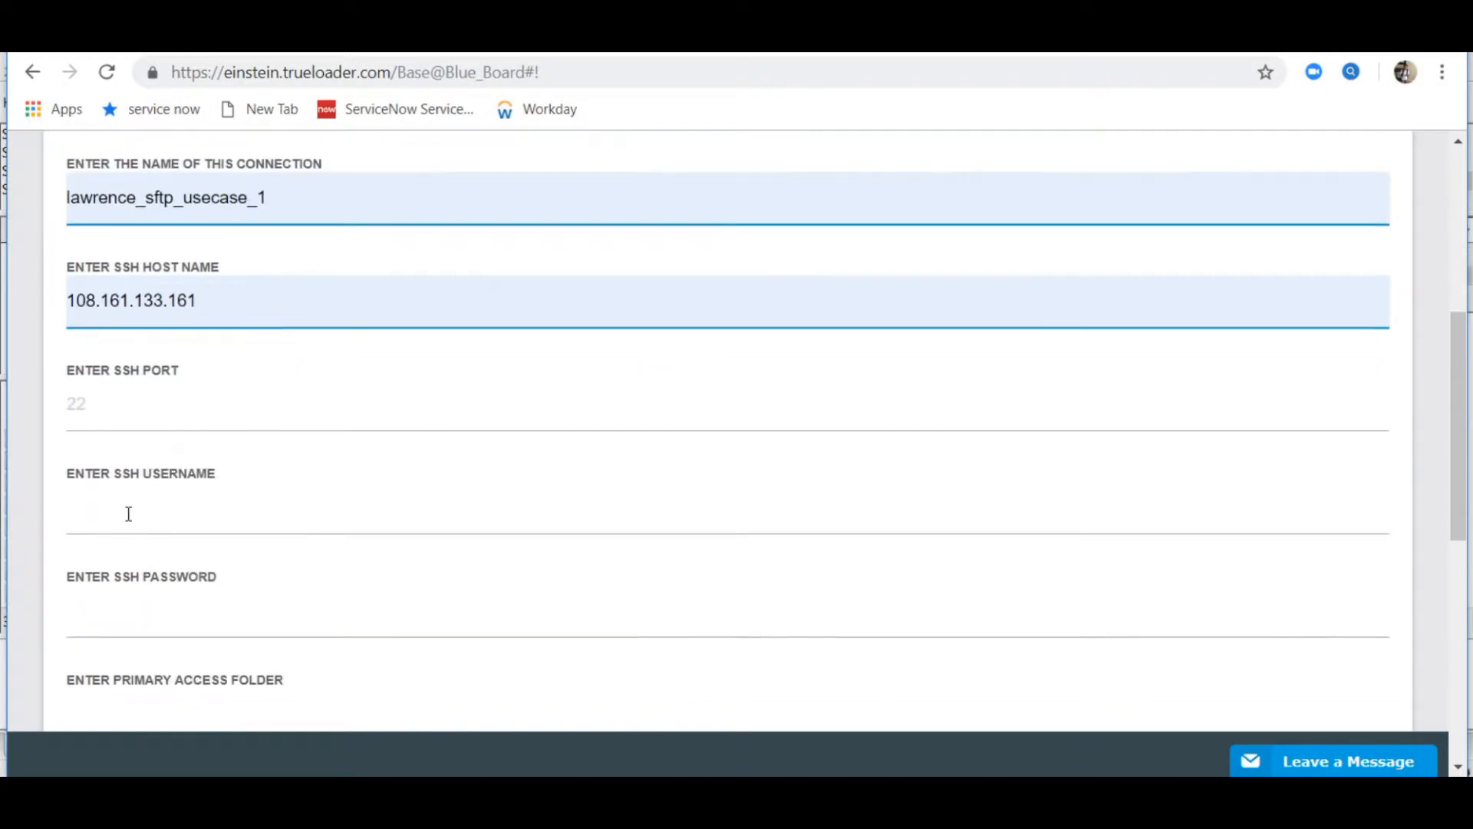
pyautogui.click(121, 402)
pyautogui.write('22')
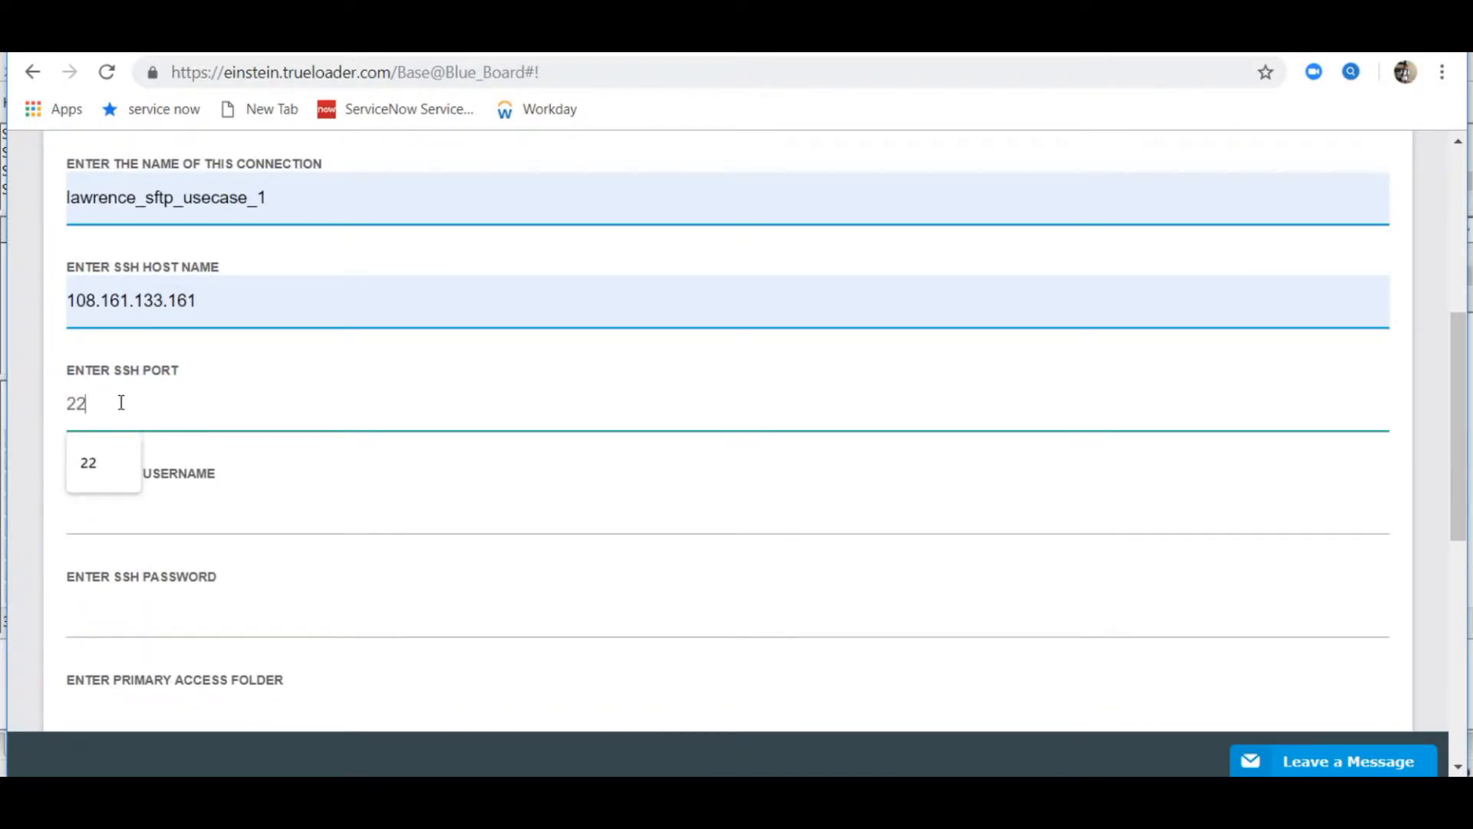
pyautogui.click(96, 464)
pyautogui.click(141, 509)
pyautogui.click(131, 564)
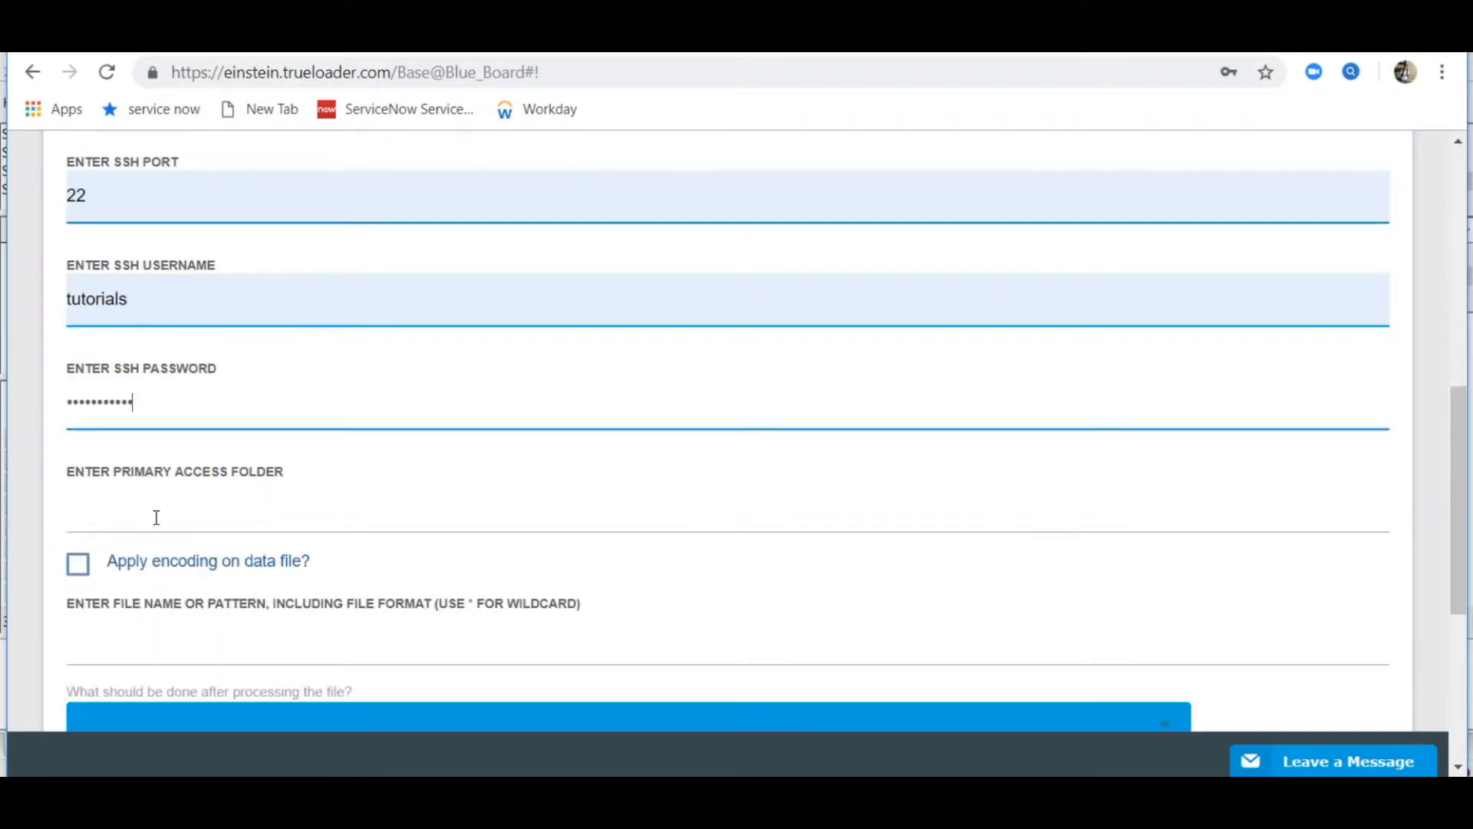
# Step: Set the primary access folder to /usr/src/lawrence_tests/lookup_1 and check the folder's sample and schema CSV files in FileZilla
pyautogui.click(156, 518)
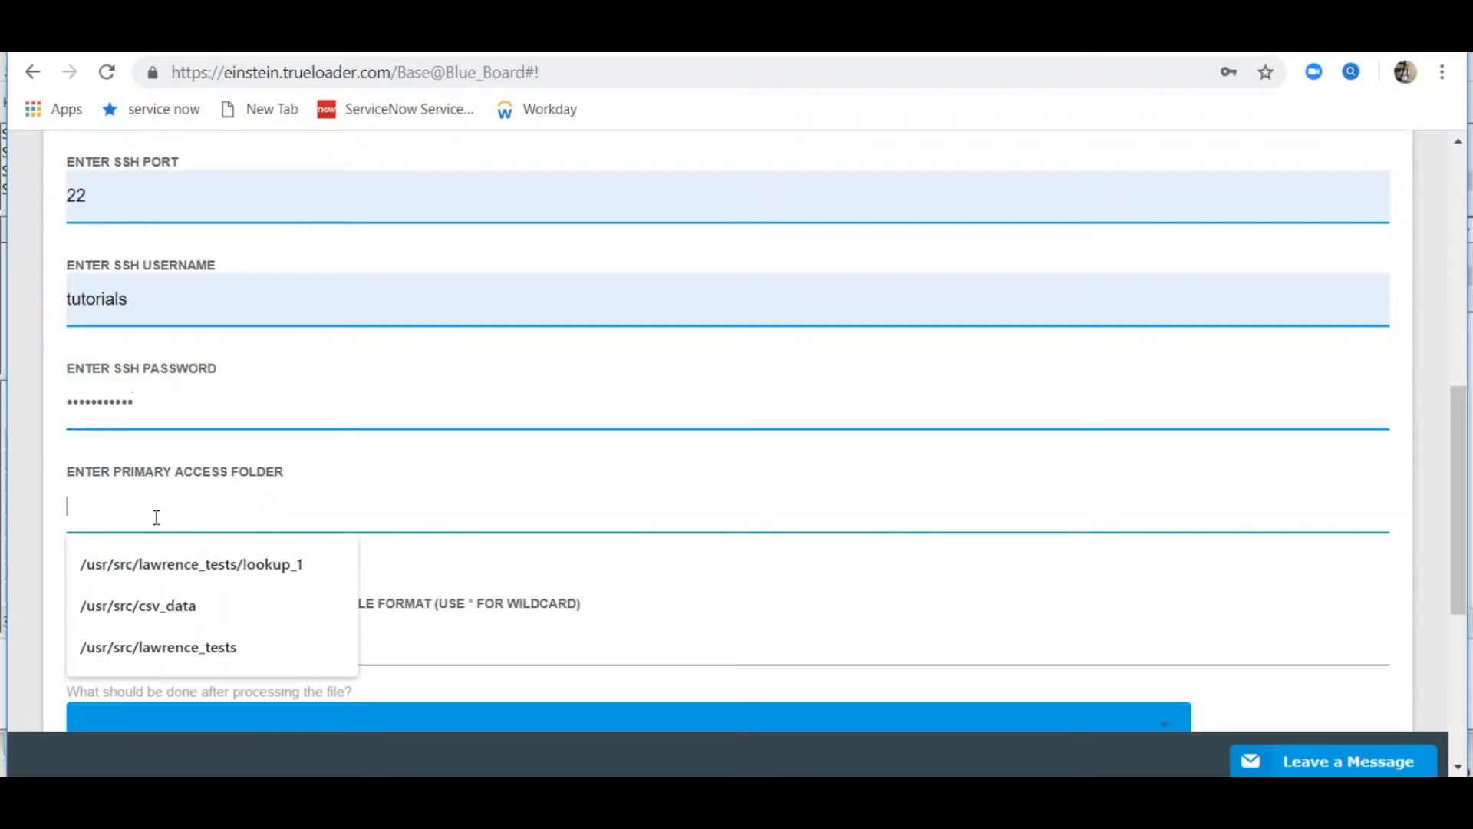
pyautogui.click(105, 565)
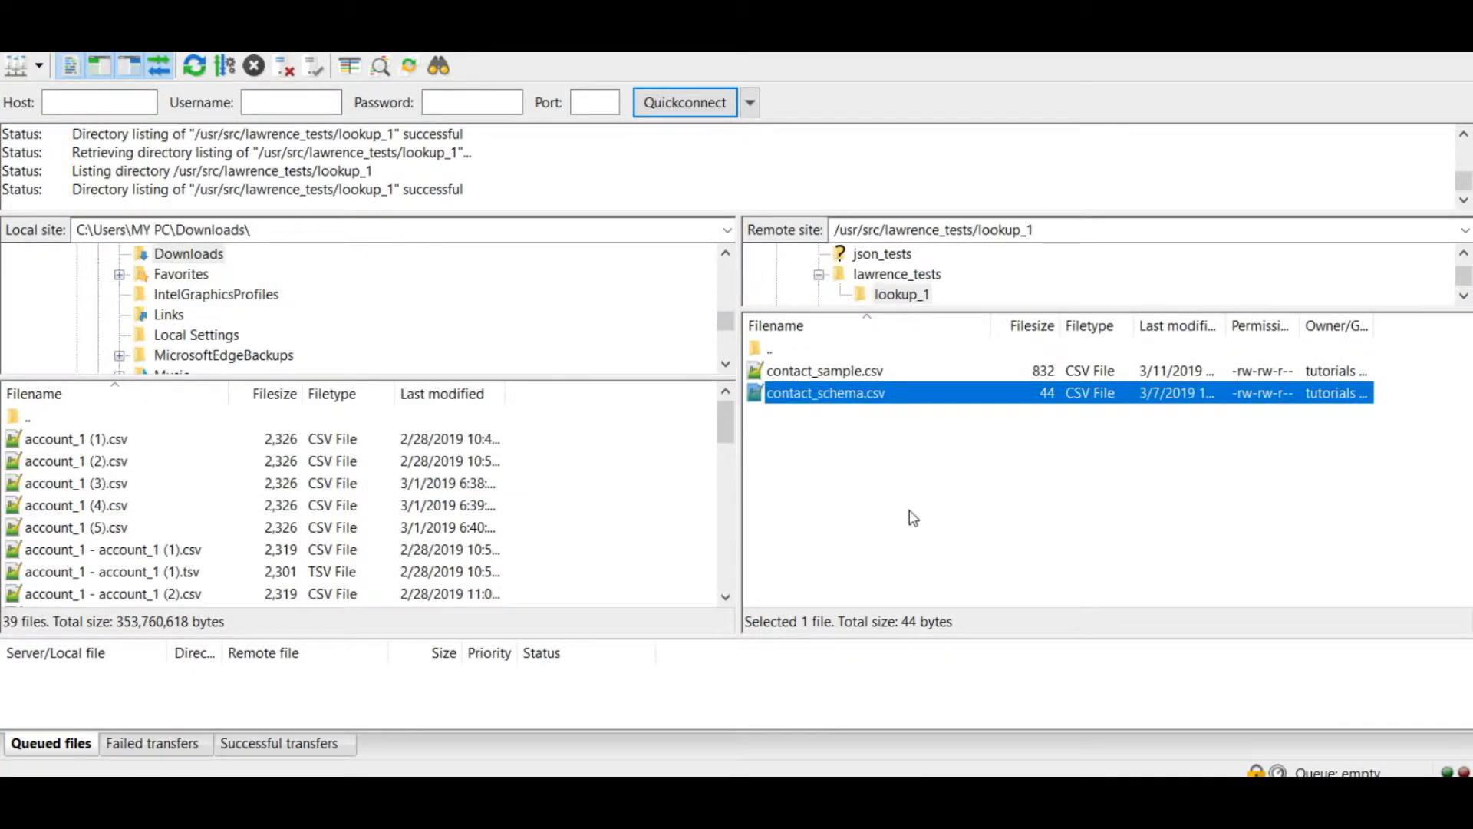
pyautogui.click(880, 374)
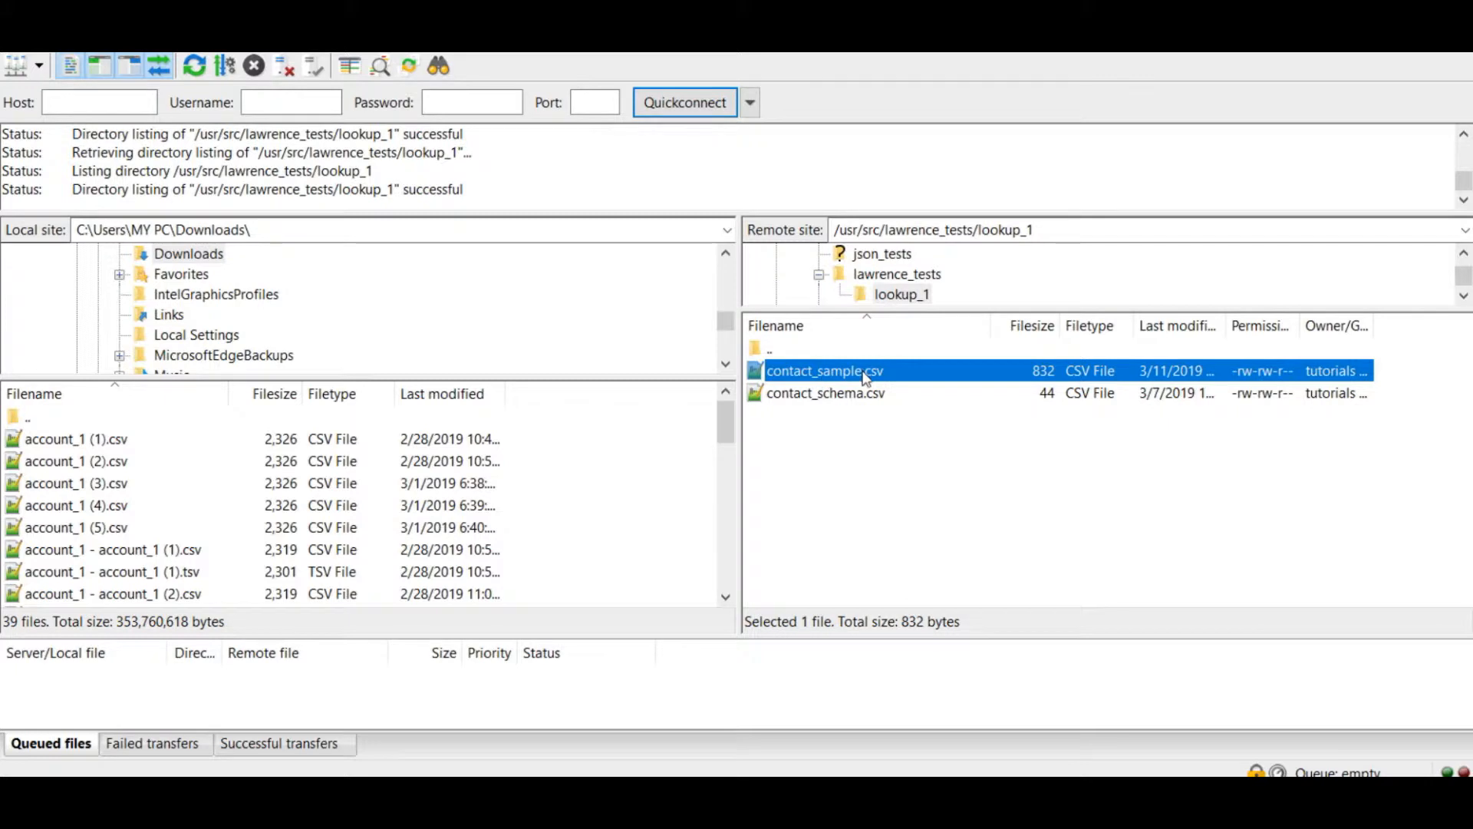
pyautogui.click(815, 399)
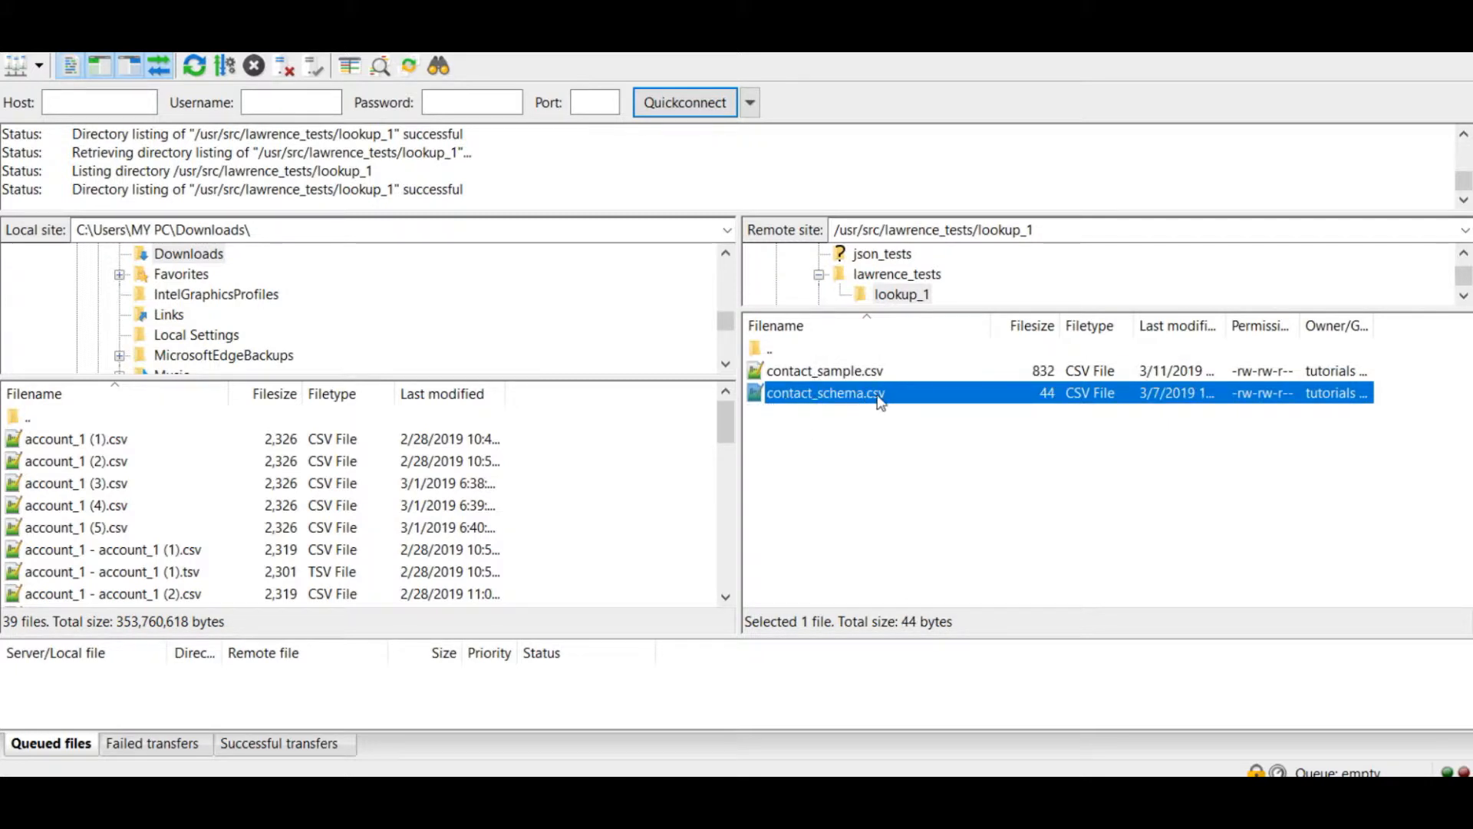
pyautogui.hotkey('alt', 'Tab')
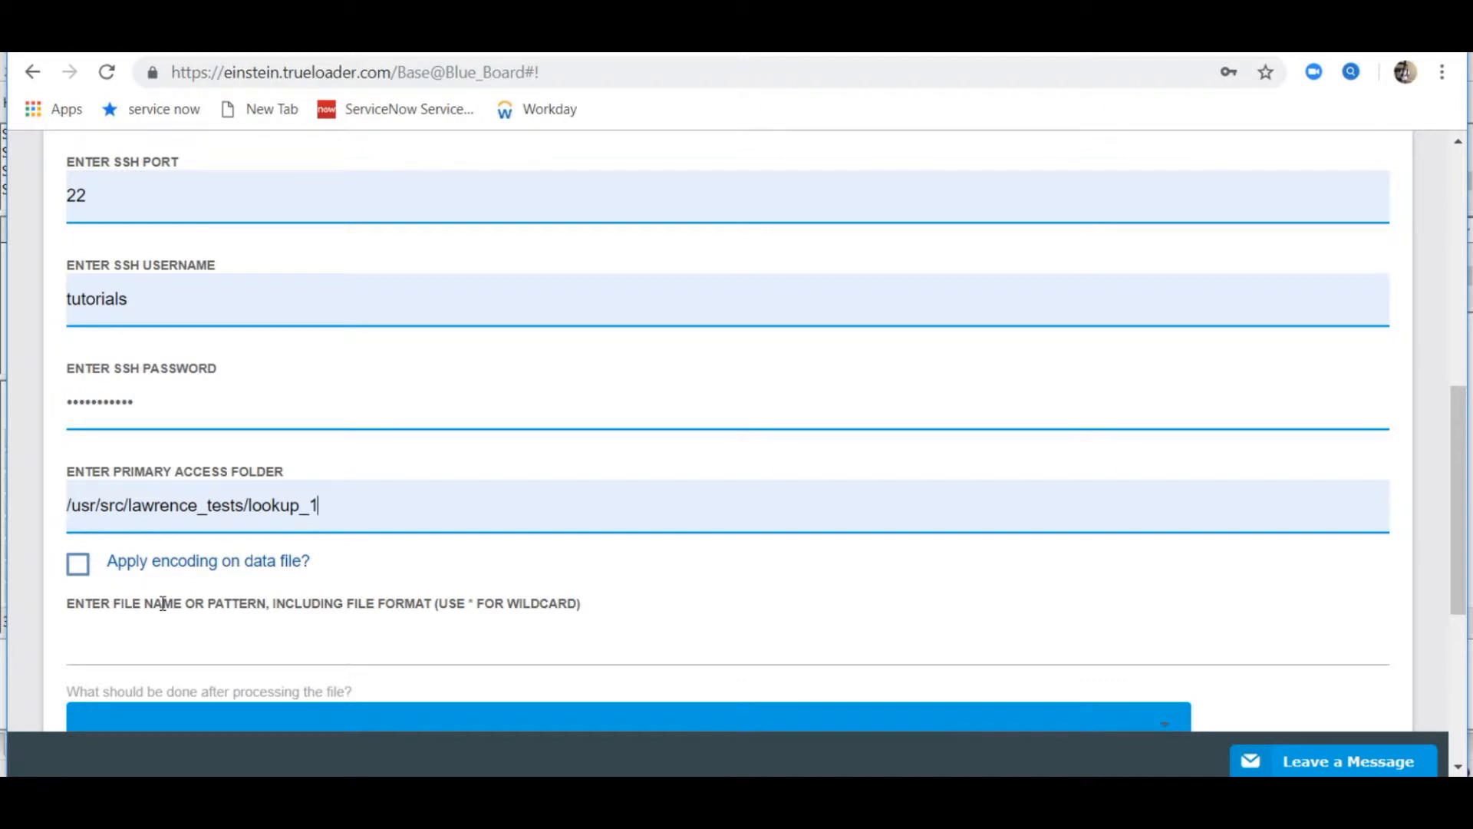
# Step: Set the file name pattern to *.* and choose Do Nothing as the action after processing the file
pyautogui.scroll(-2, 162, 603)
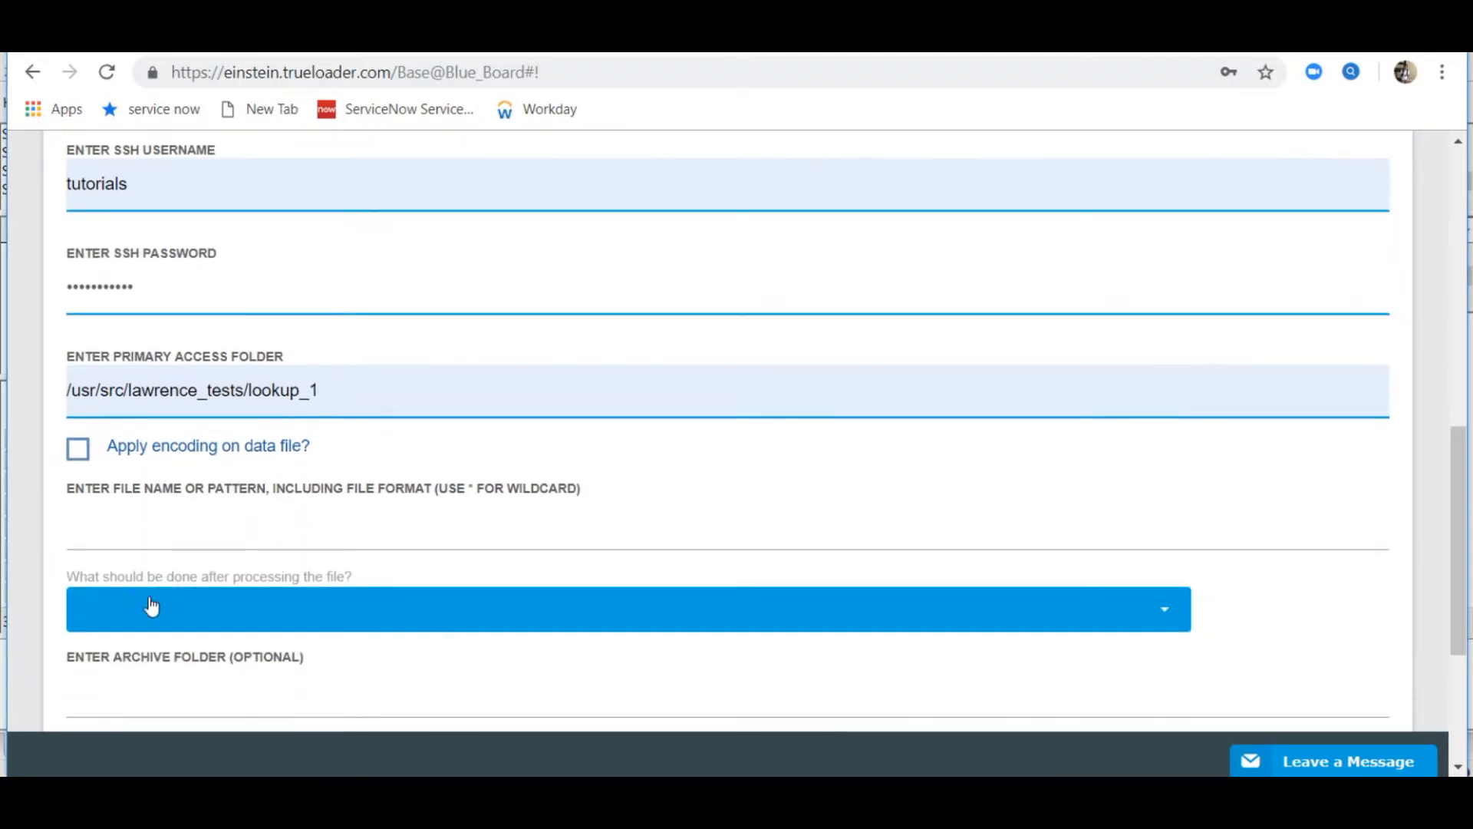
pyautogui.click(141, 532)
pyautogui.click(99, 574)
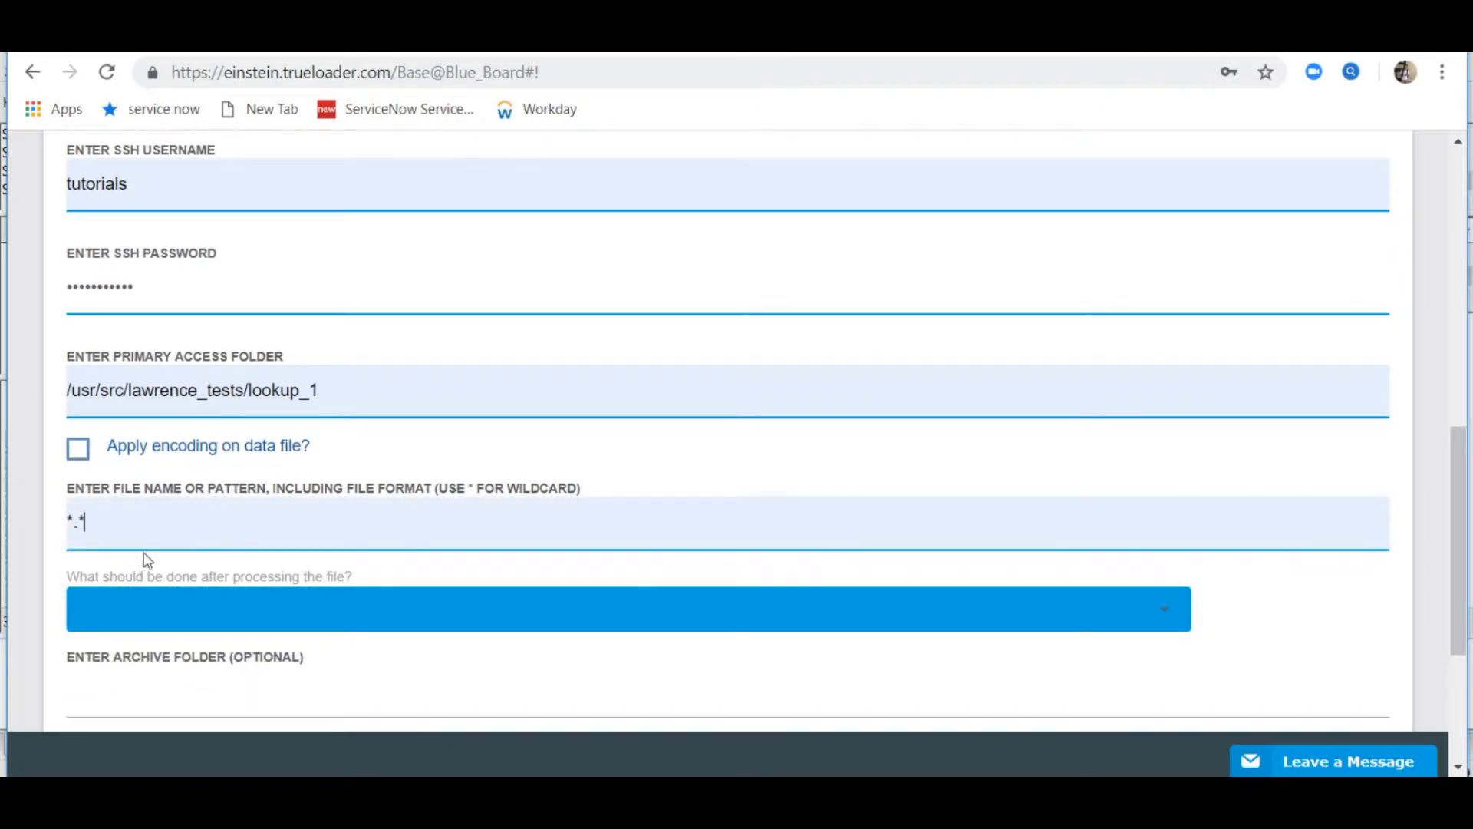
pyautogui.scroll(-2, 178, 526)
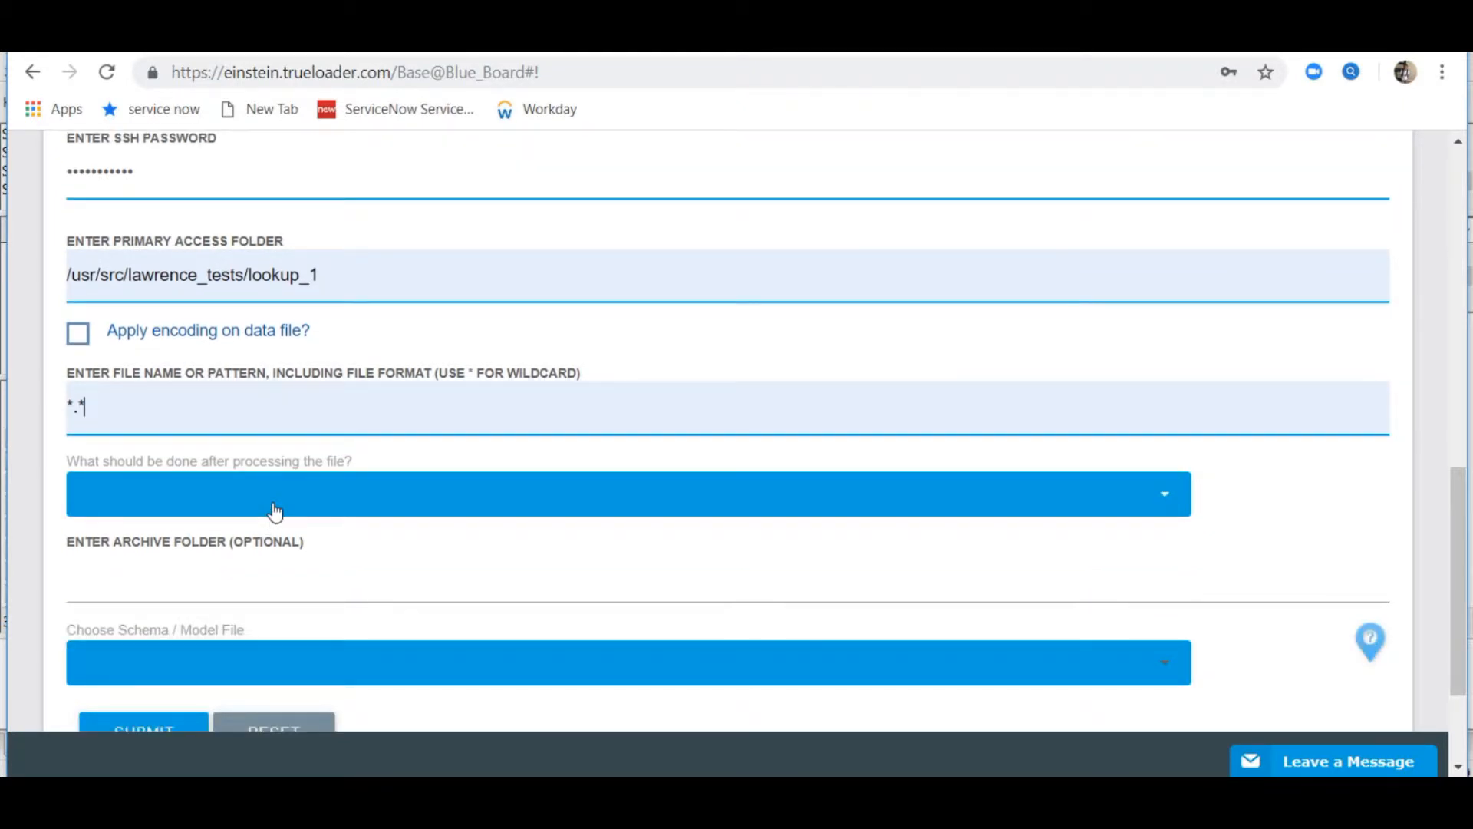
pyautogui.click(275, 512)
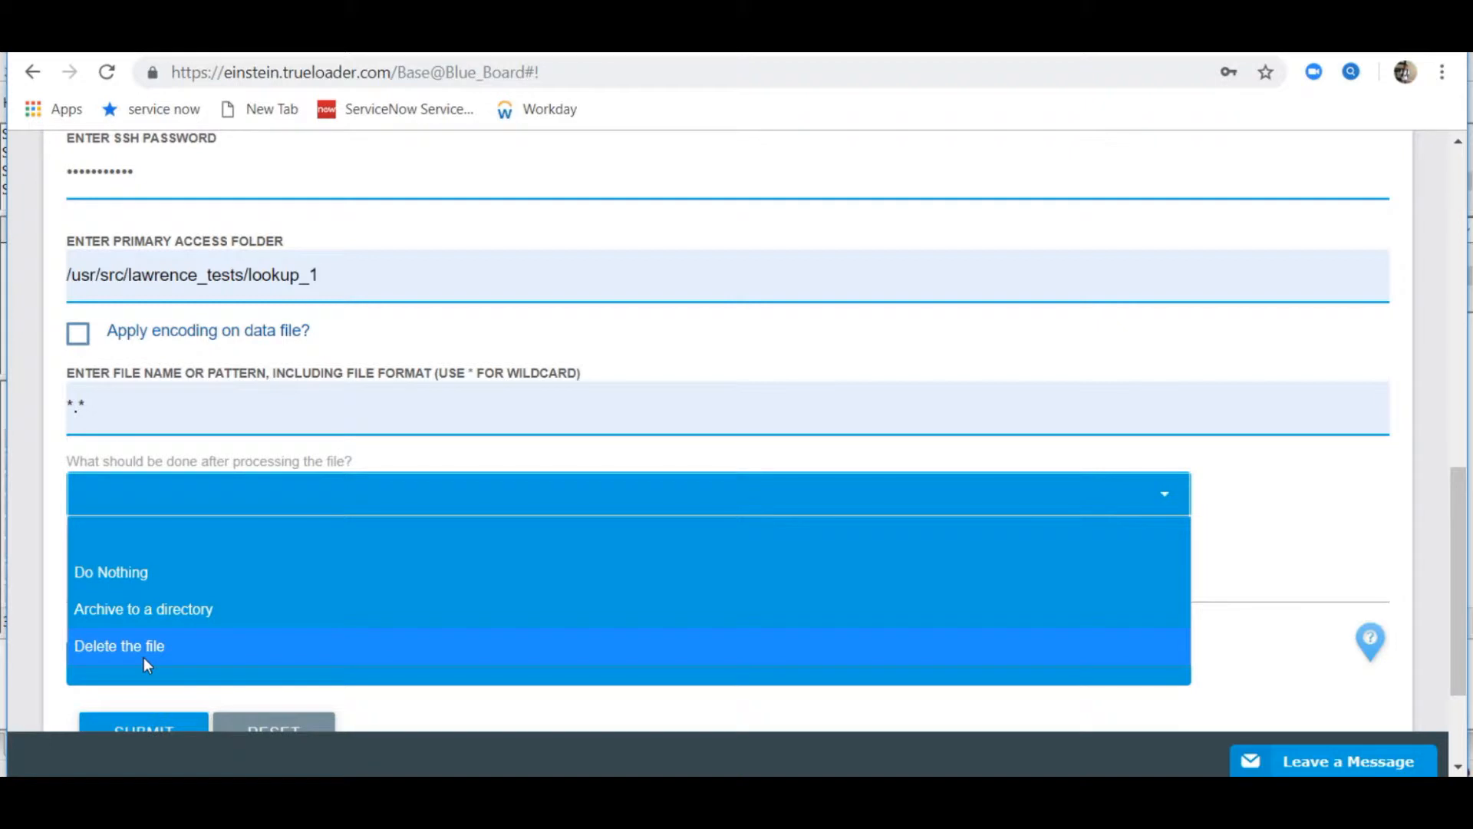
pyautogui.click(126, 578)
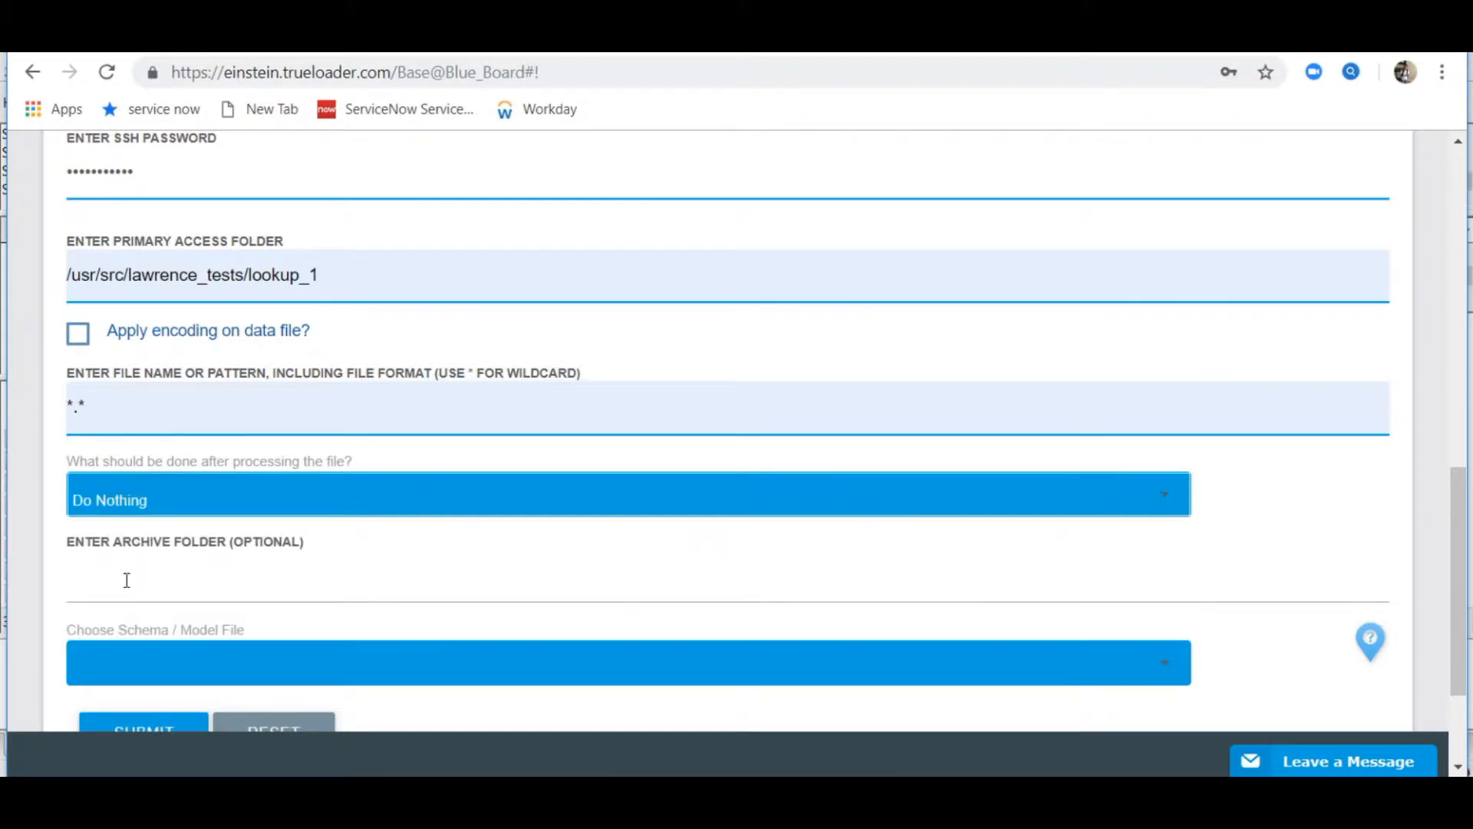
# Step: Leave the archive folder empty, choose contact_schema.csv as the schema file and submit the connection
pyautogui.click(1056, 581)
pyautogui.scroll(-3, 1289, 556)
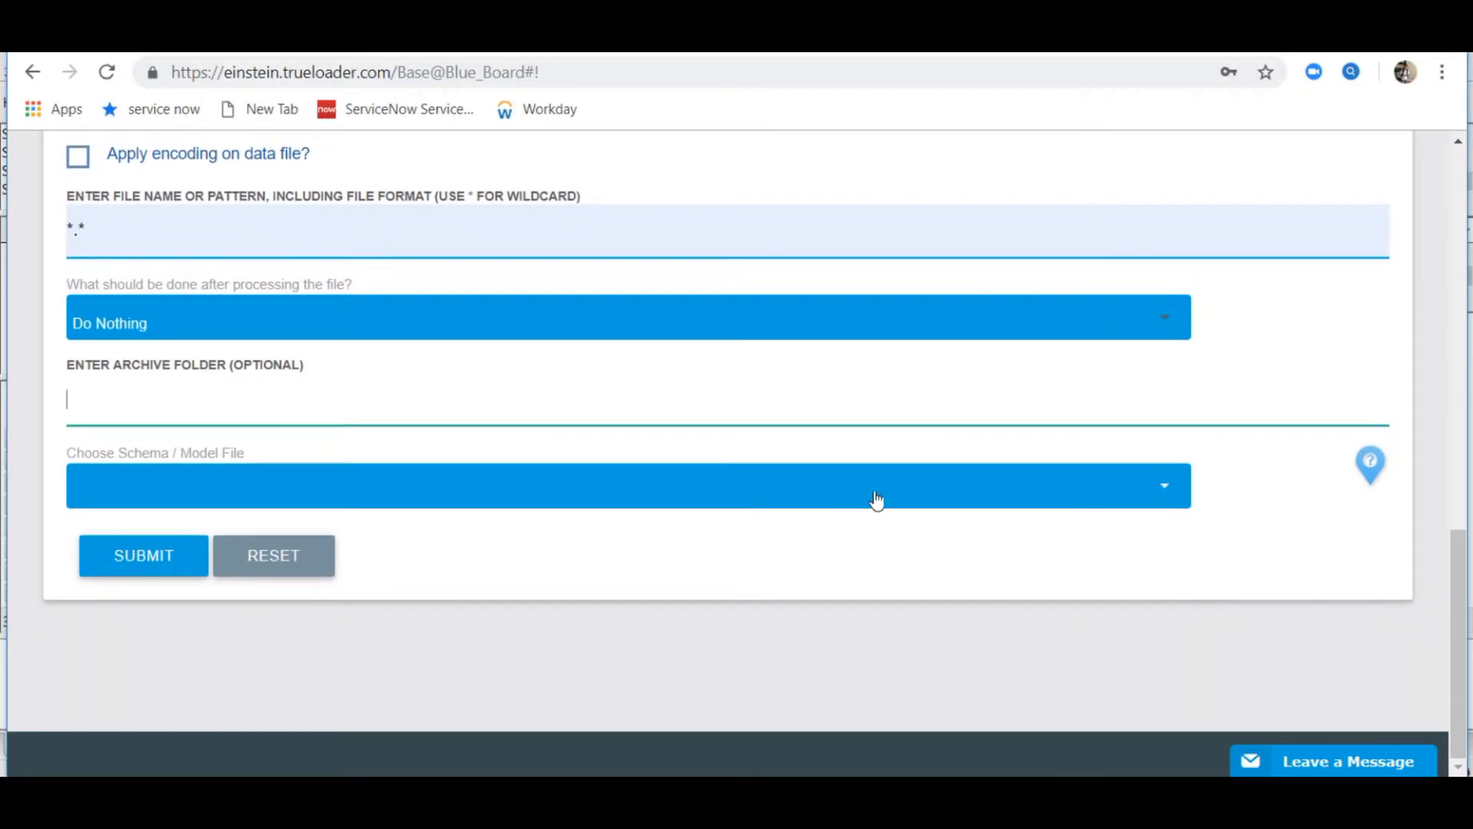
pyautogui.click(877, 500)
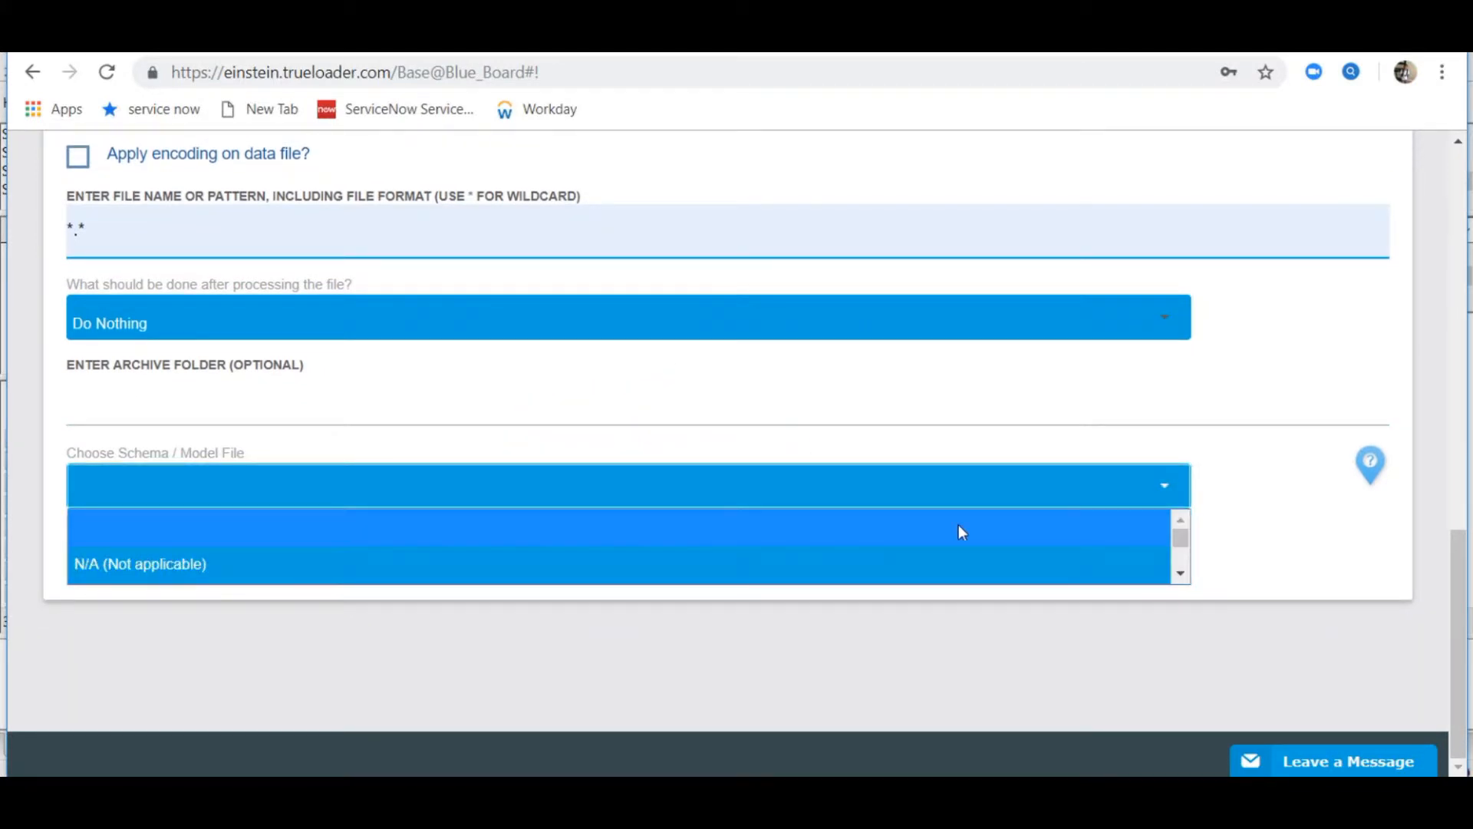
pyautogui.click(1180, 576)
pyautogui.click(1180, 576)
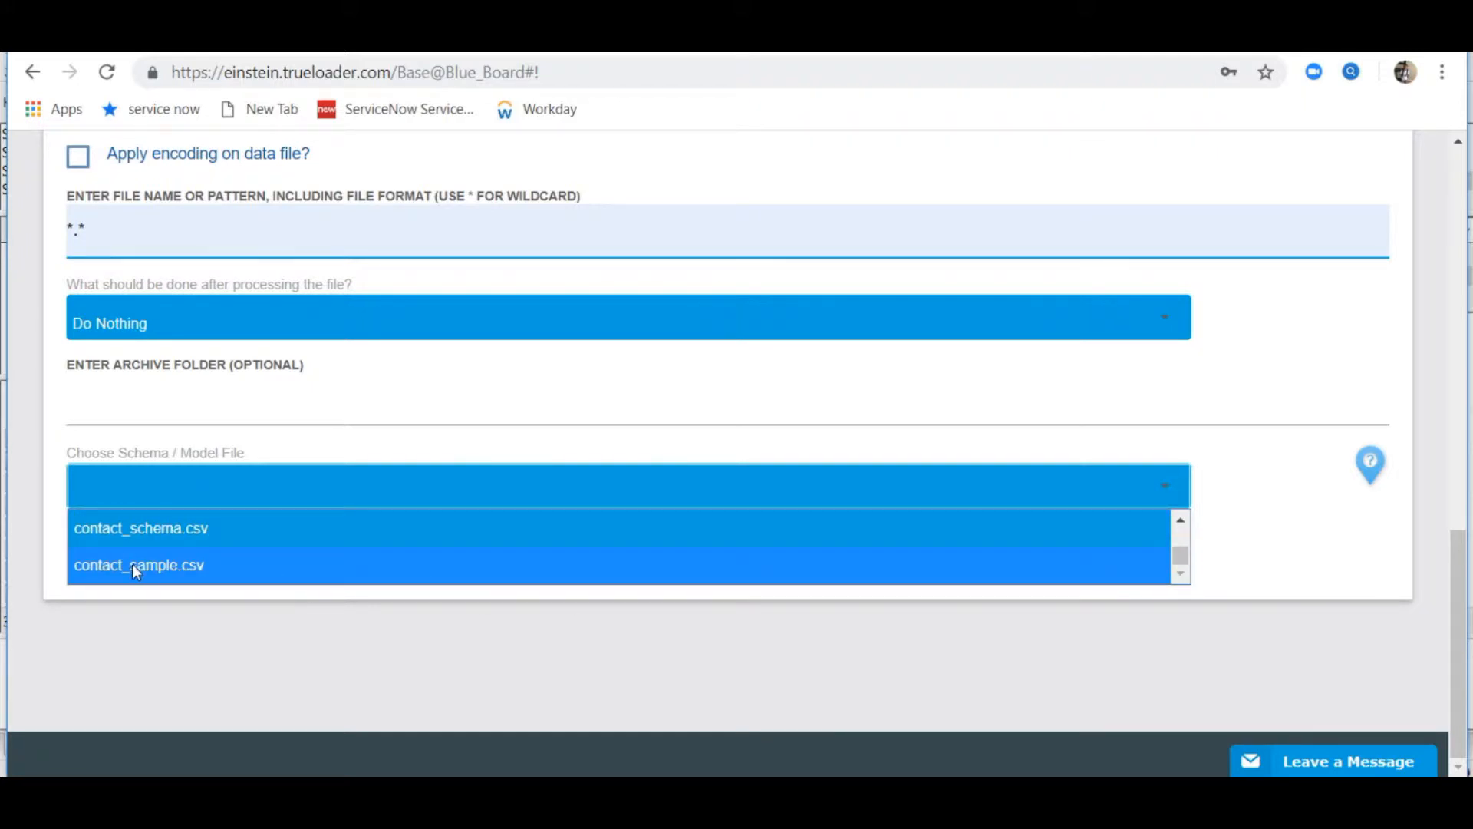
pyautogui.click(173, 531)
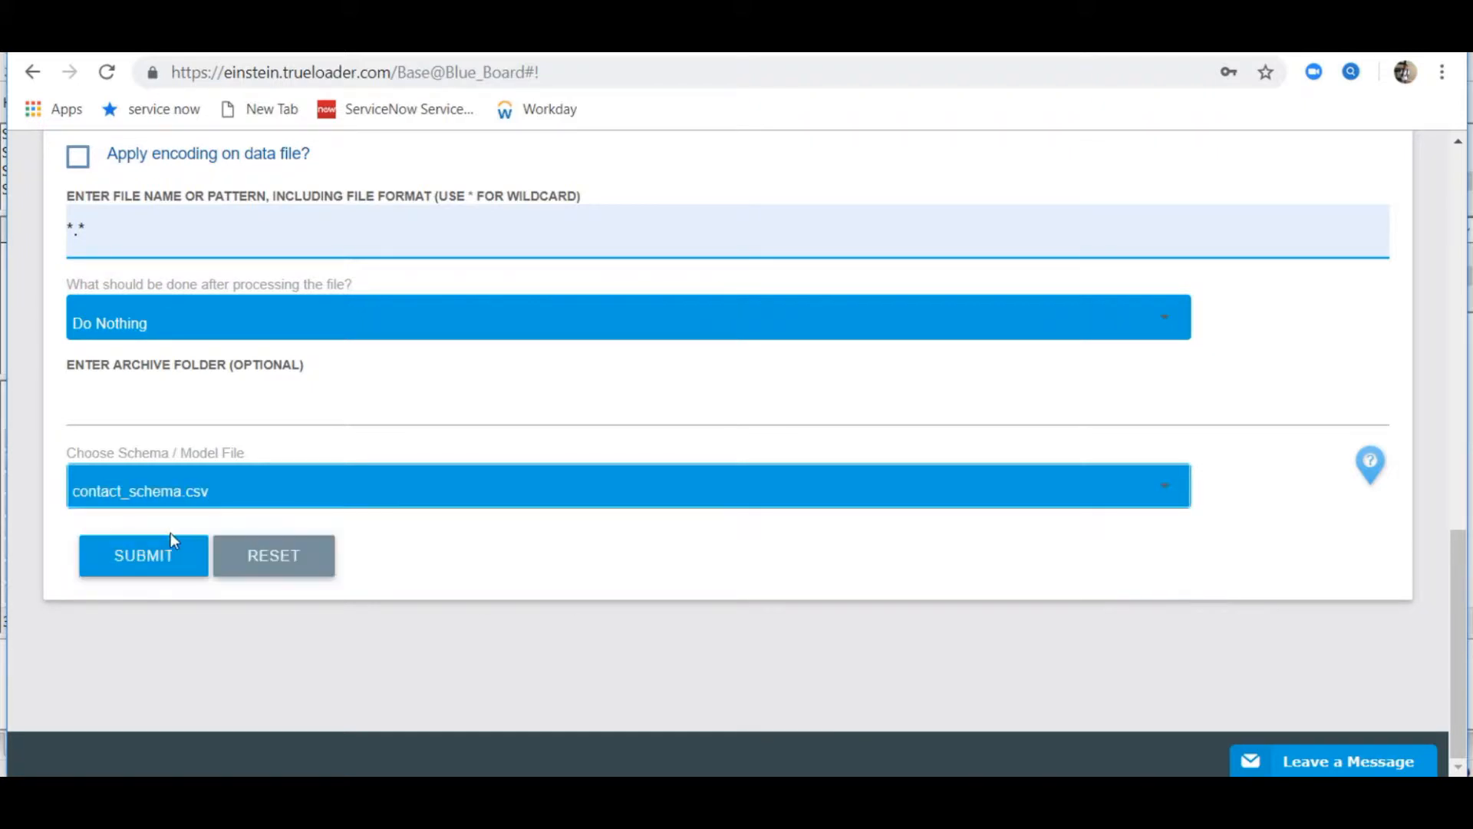
pyautogui.click(145, 572)
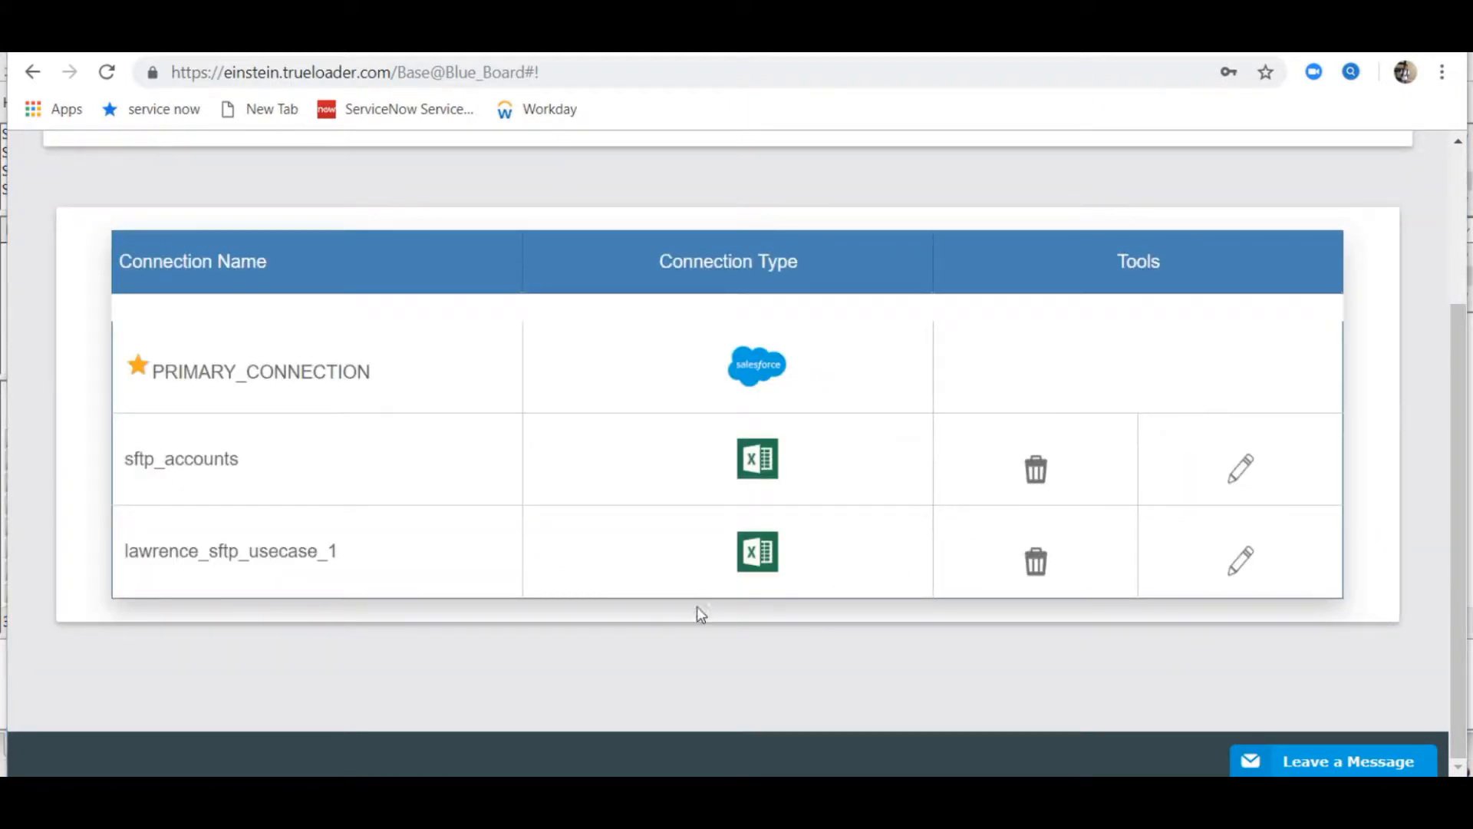
# Step: Open the transformation setup and confirm the in-built object 5c902af070fa0 of lawrence_sftp_usecase_1 as the source
pyautogui.scroll(3, 695, 632)
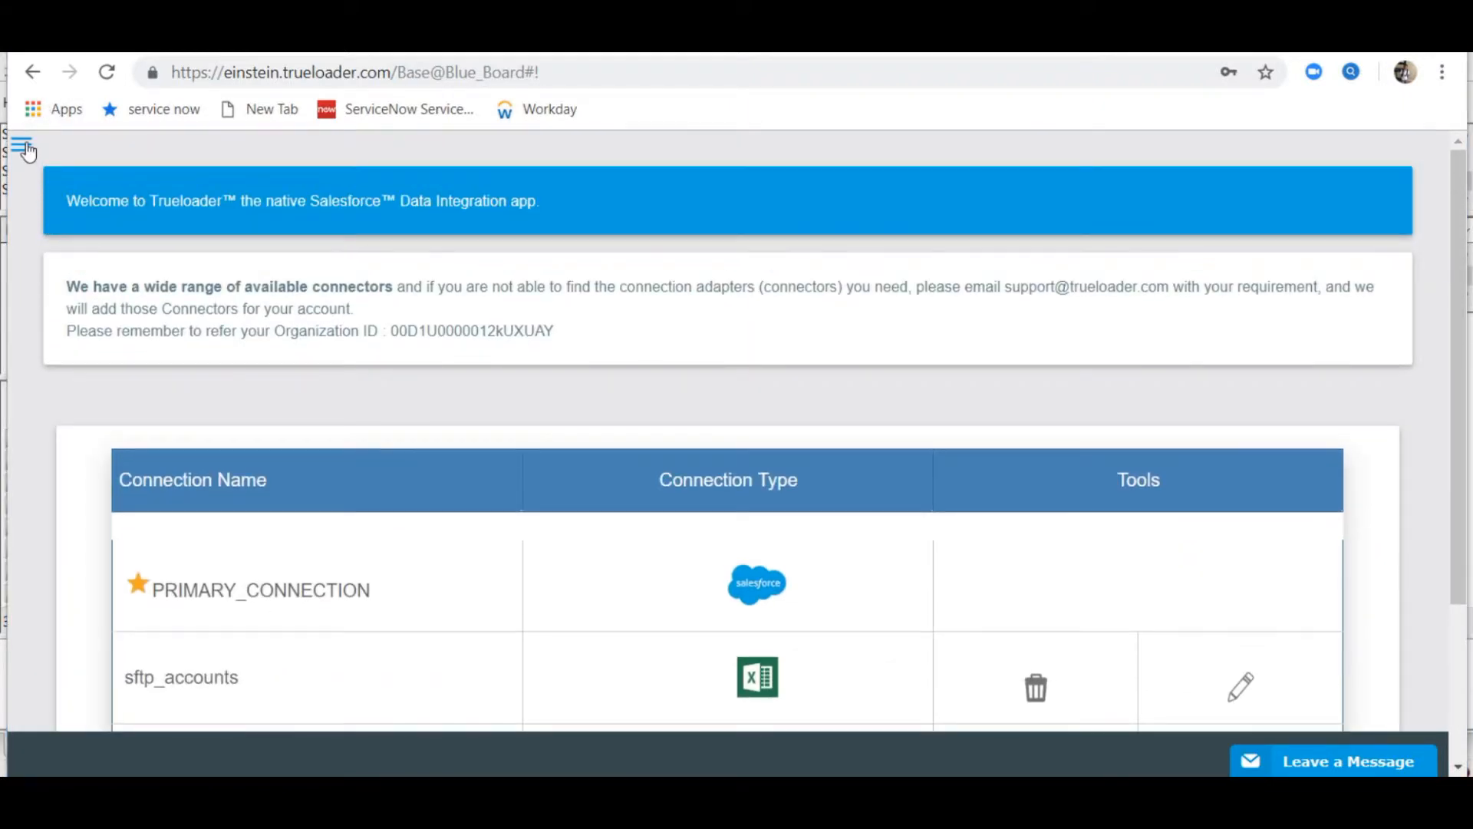
pyautogui.click(23, 147)
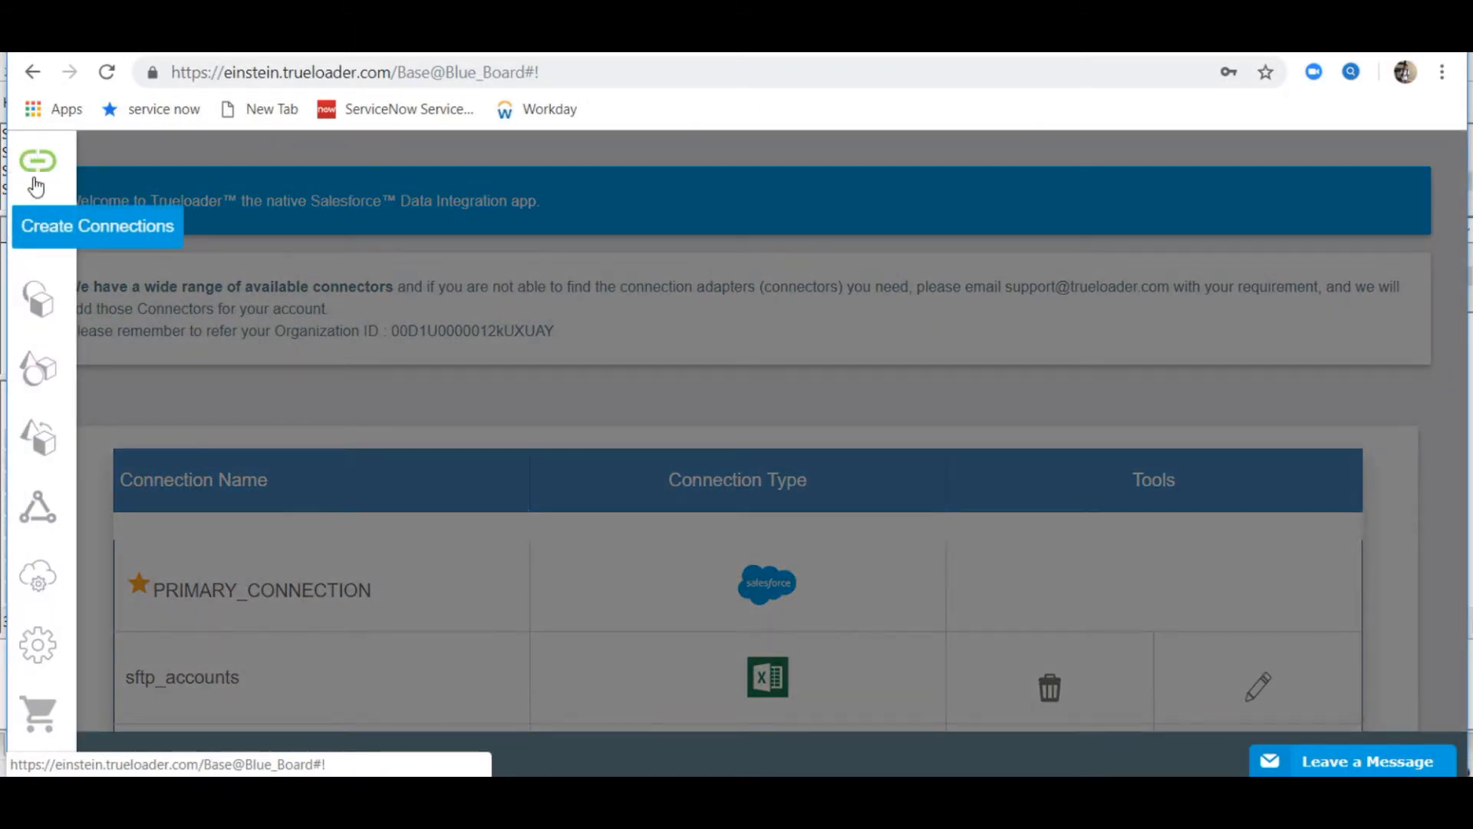
pyautogui.click(44, 443)
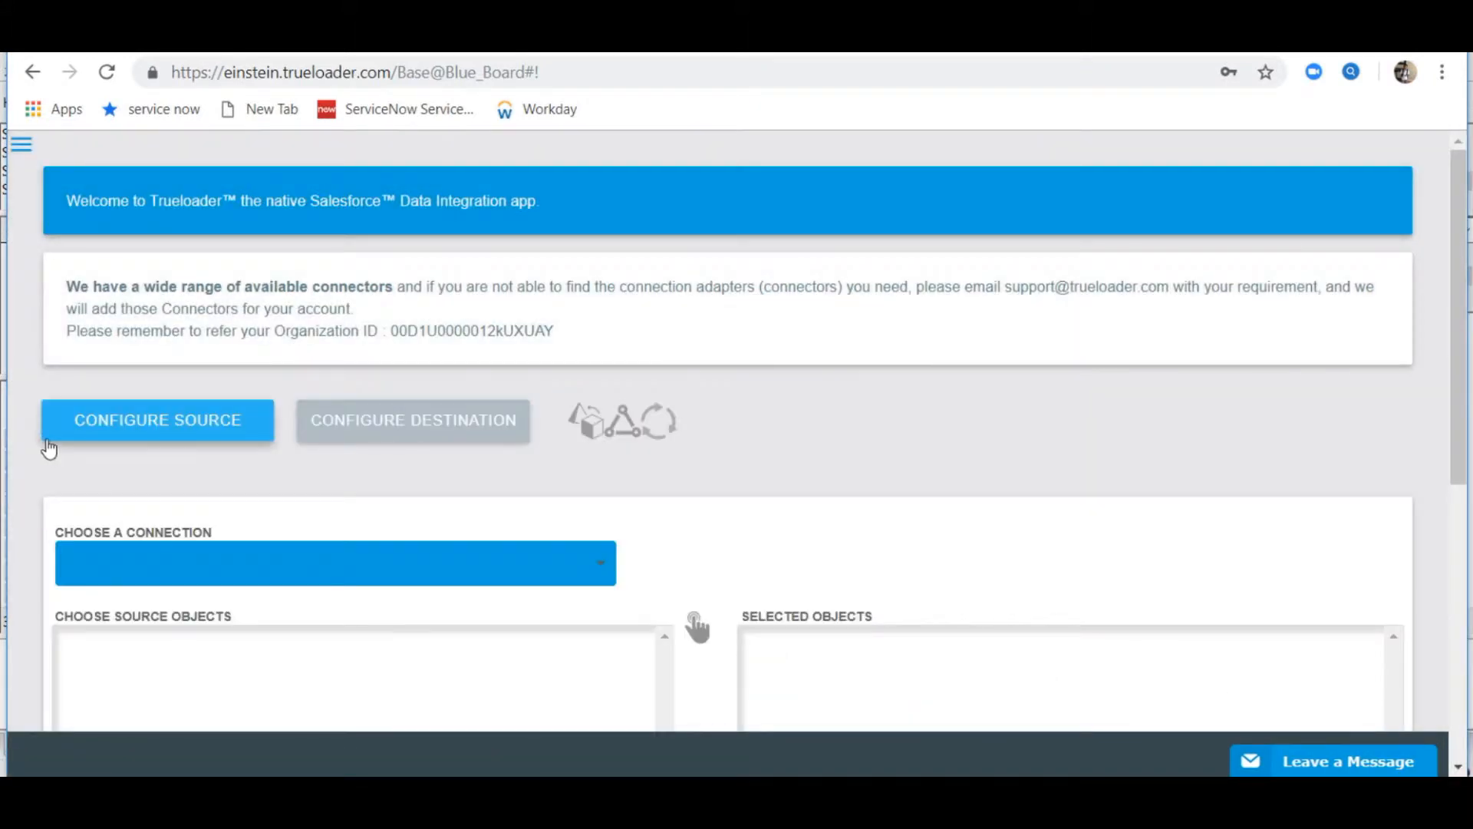
pyautogui.scroll(-3, 154, 399)
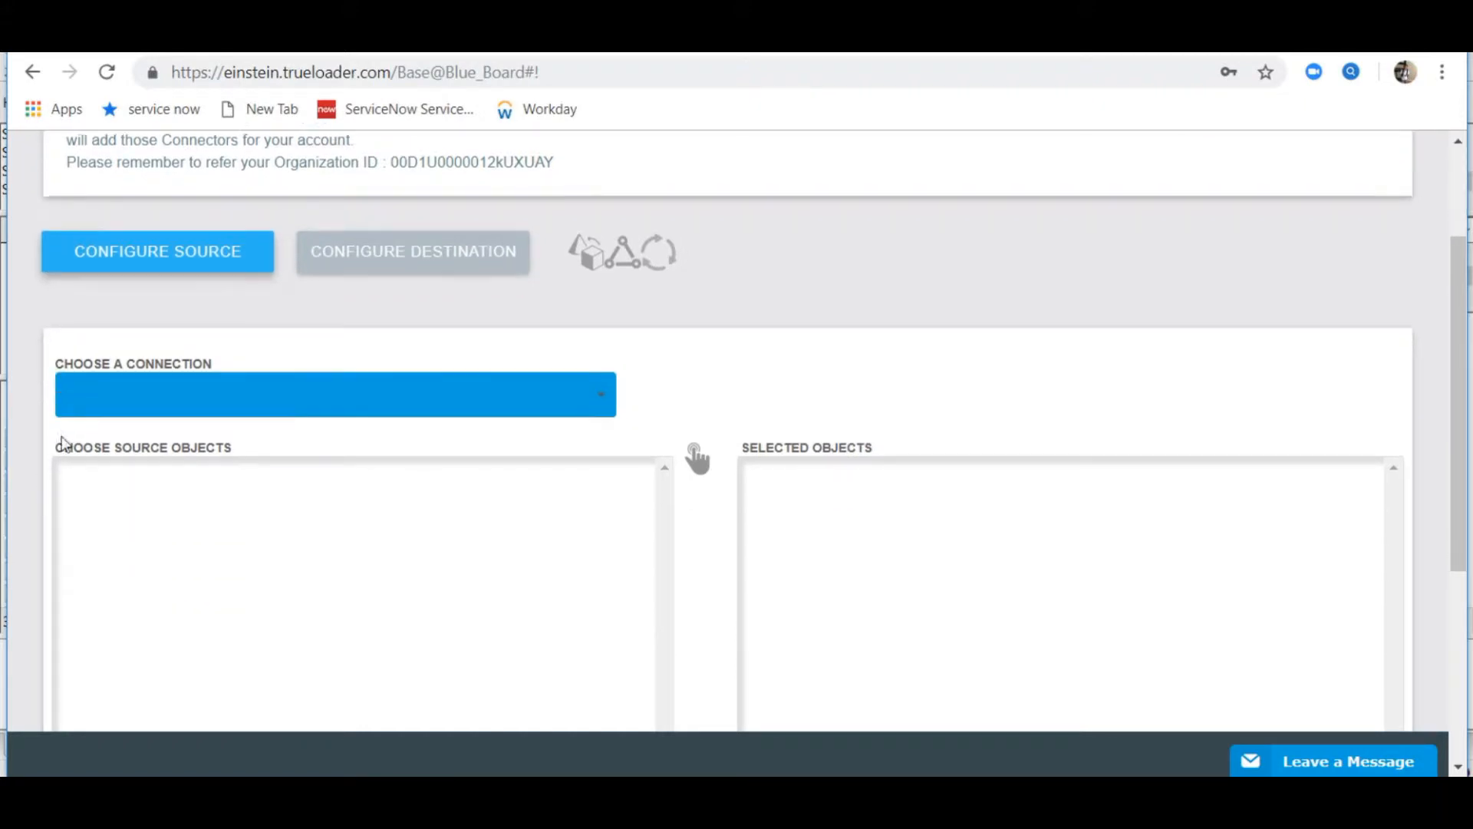
pyautogui.click(233, 339)
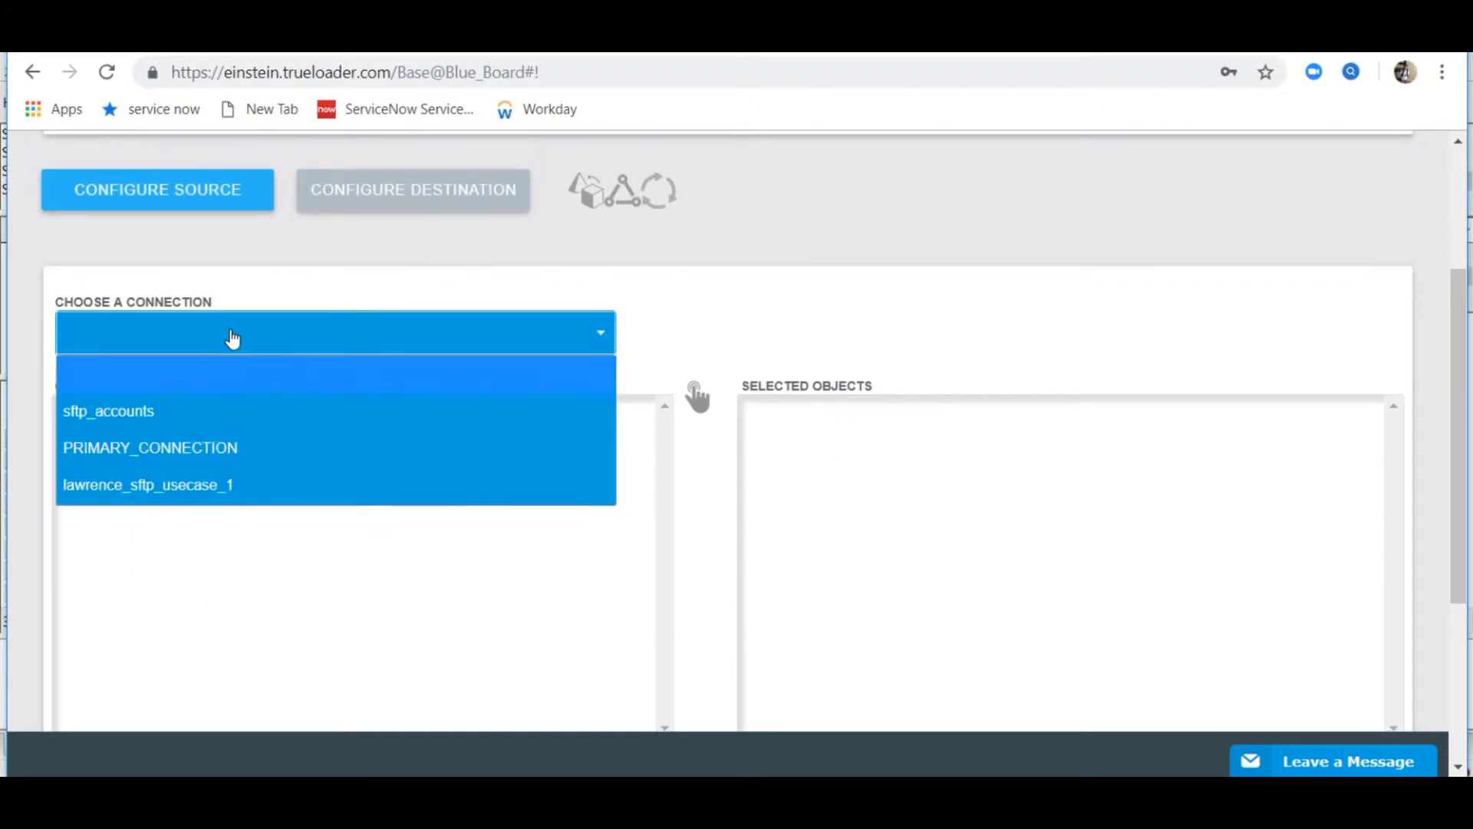
pyautogui.click(191, 491)
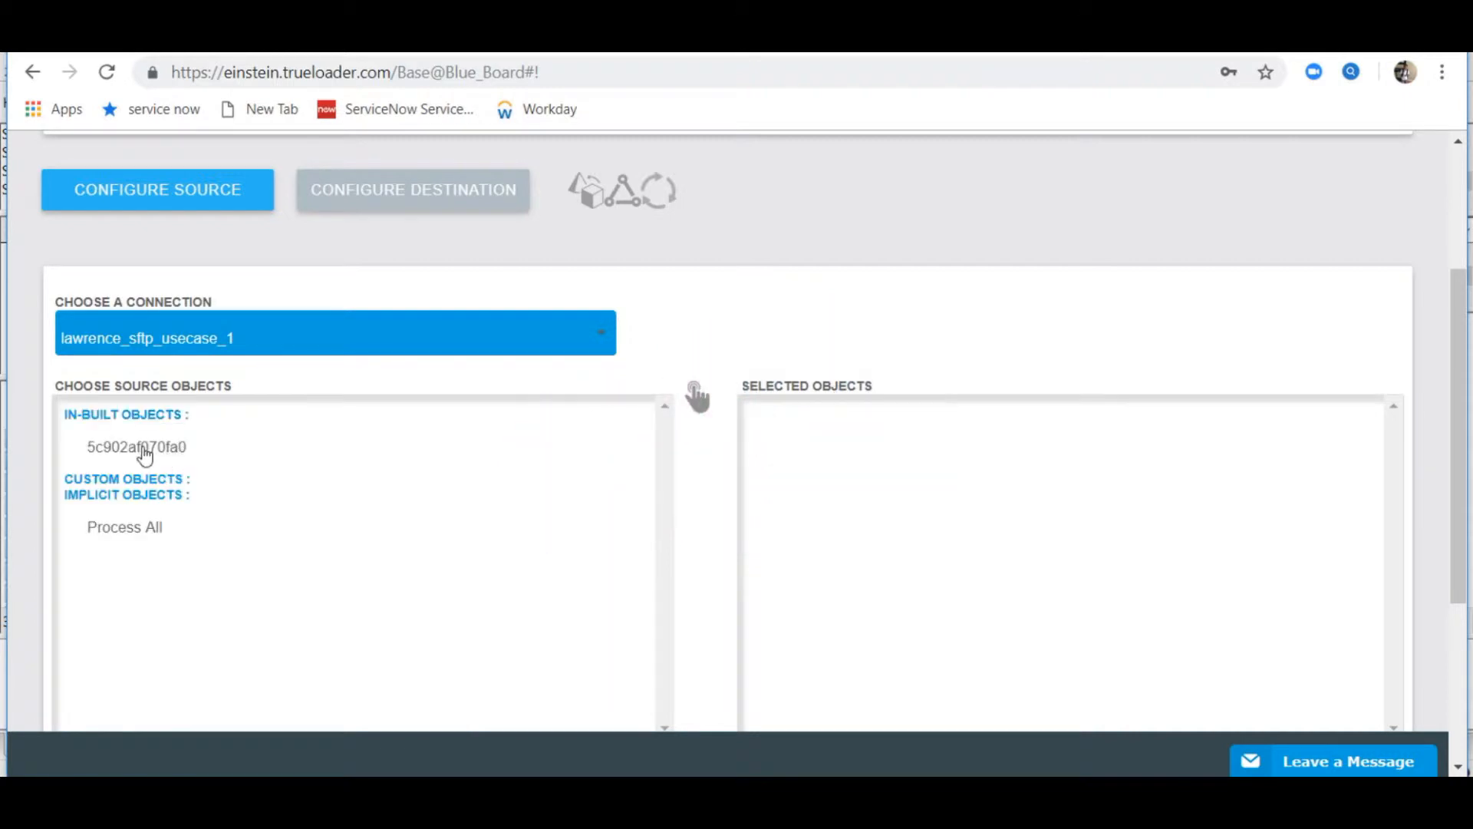
pyautogui.click(145, 454)
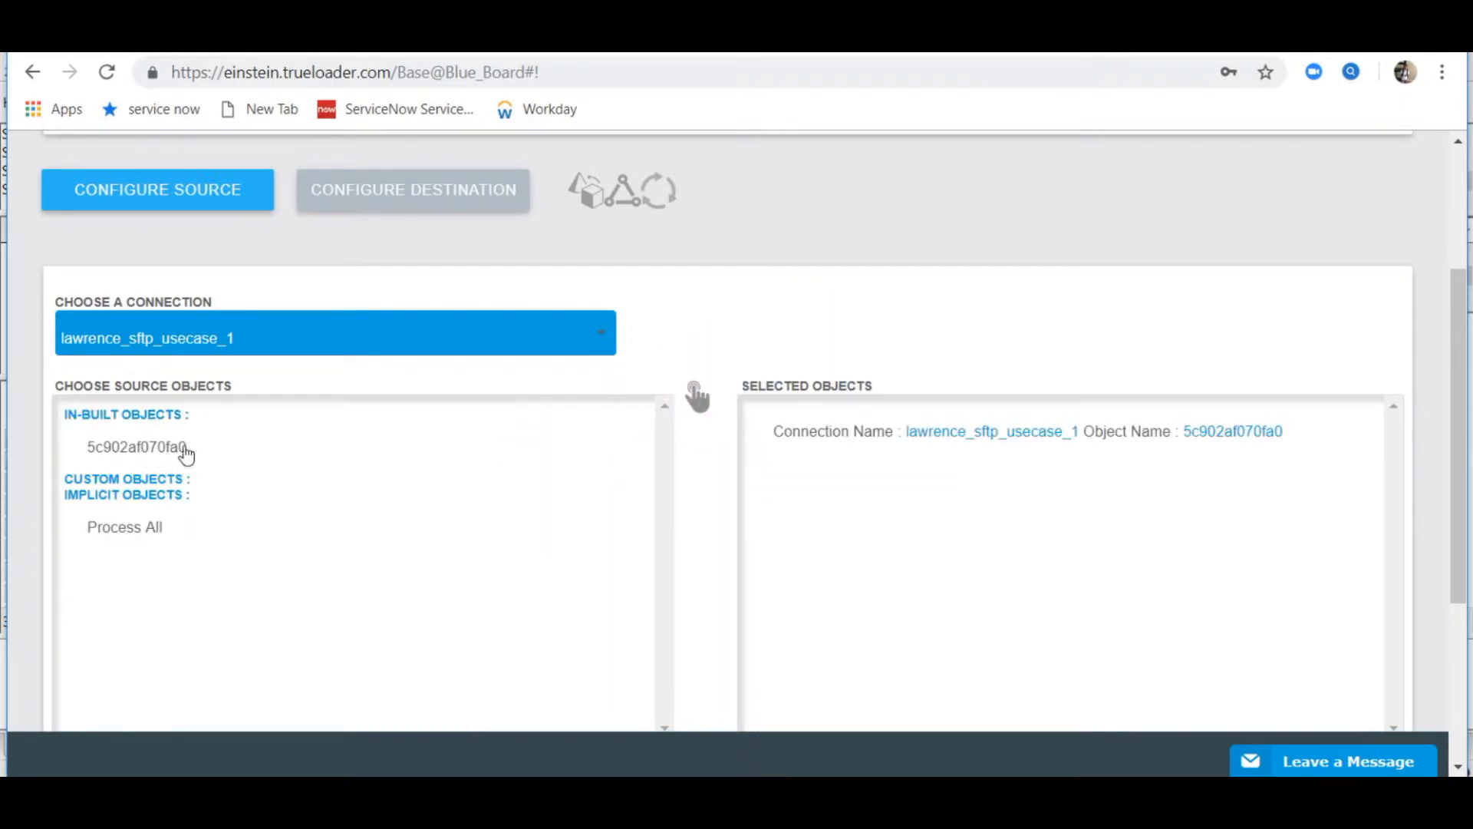
pyautogui.scroll(-4, 890, 460)
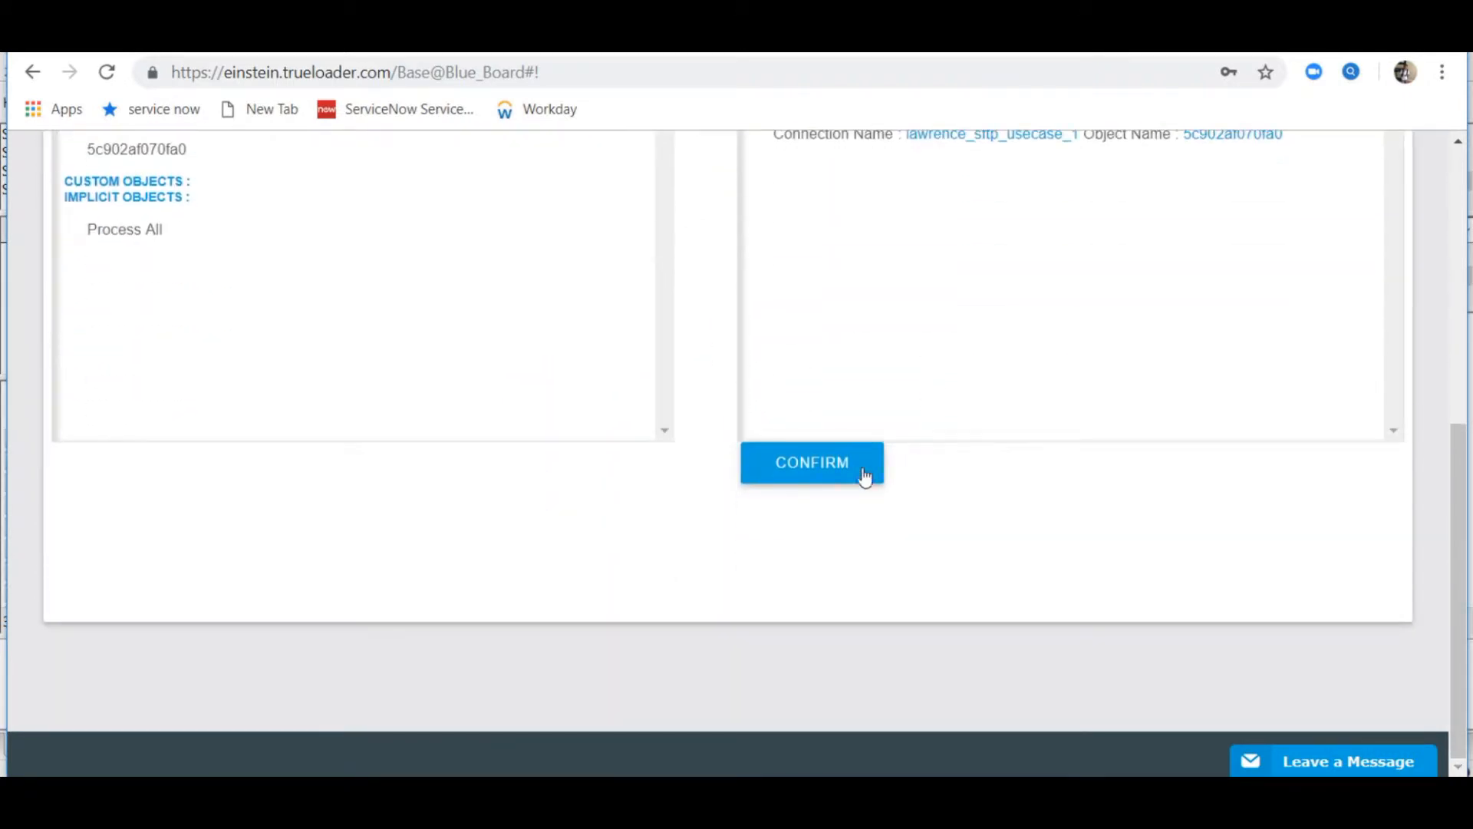
pyautogui.click(814, 481)
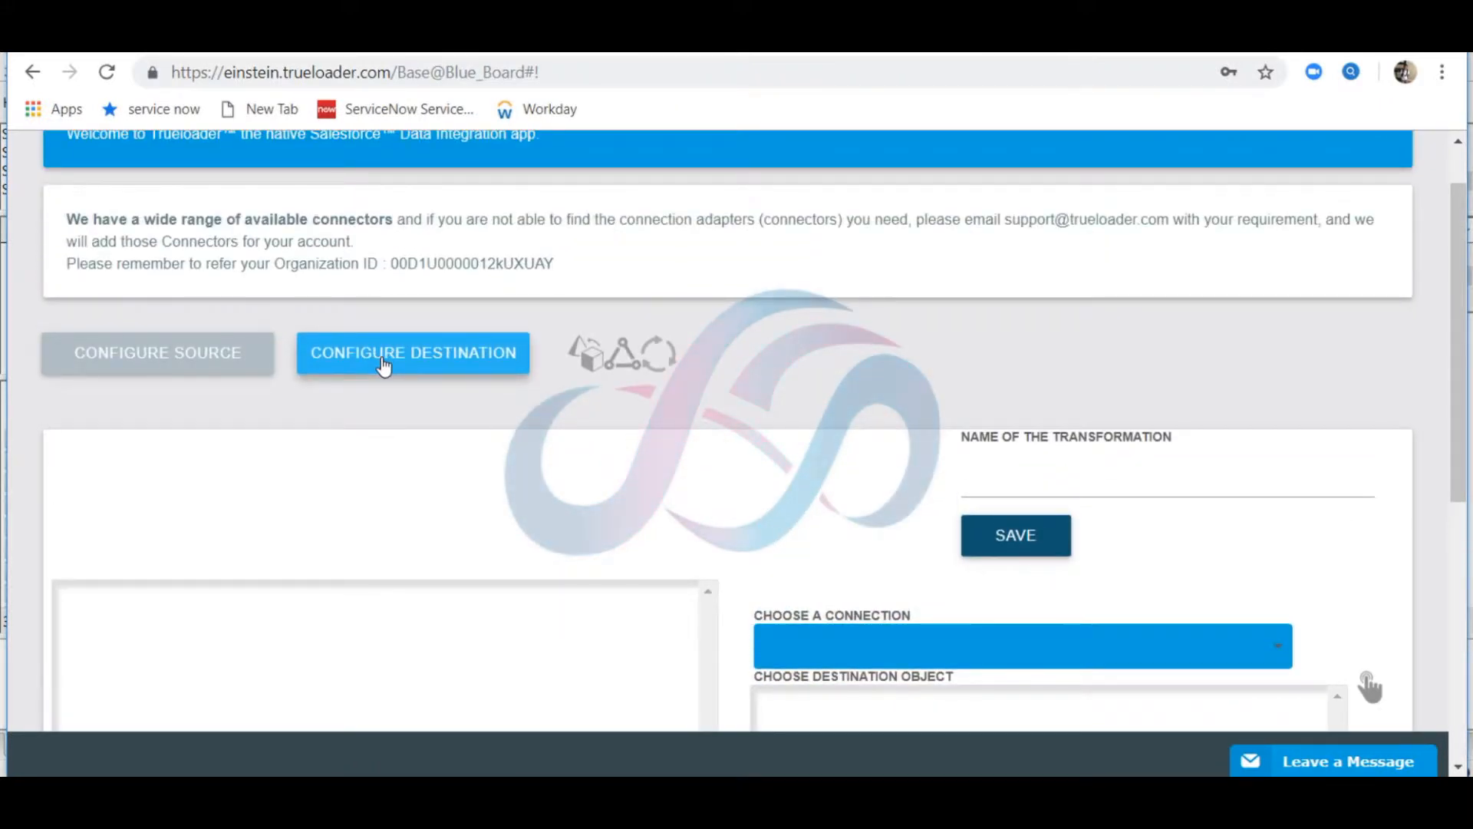
# Step: Configure data set 1 of the source object and choose PRIMARY_CONNECTION as the destination connection
pyautogui.scroll(-3, 379, 500)
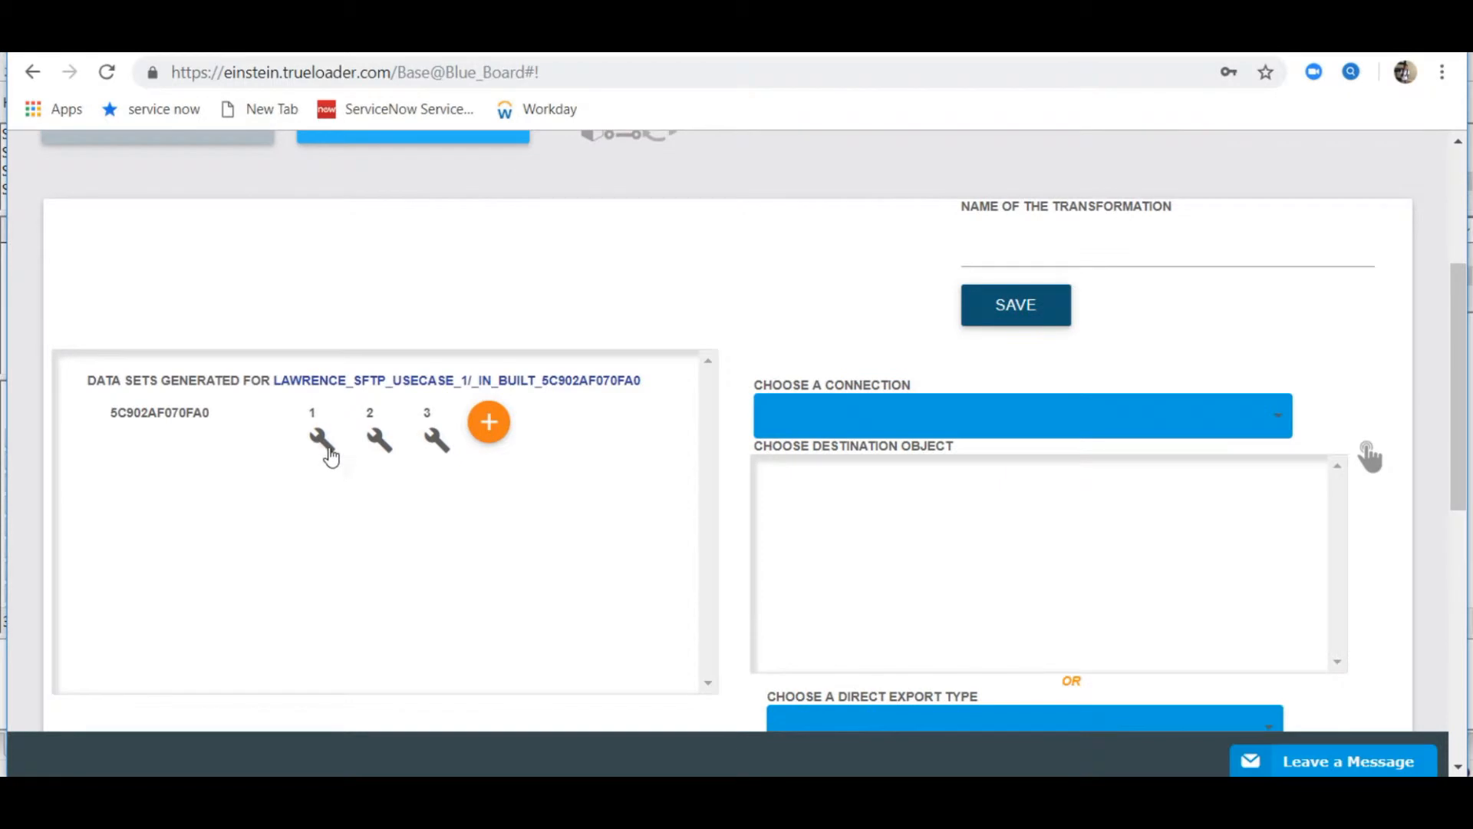
pyautogui.moveTo(325, 453)
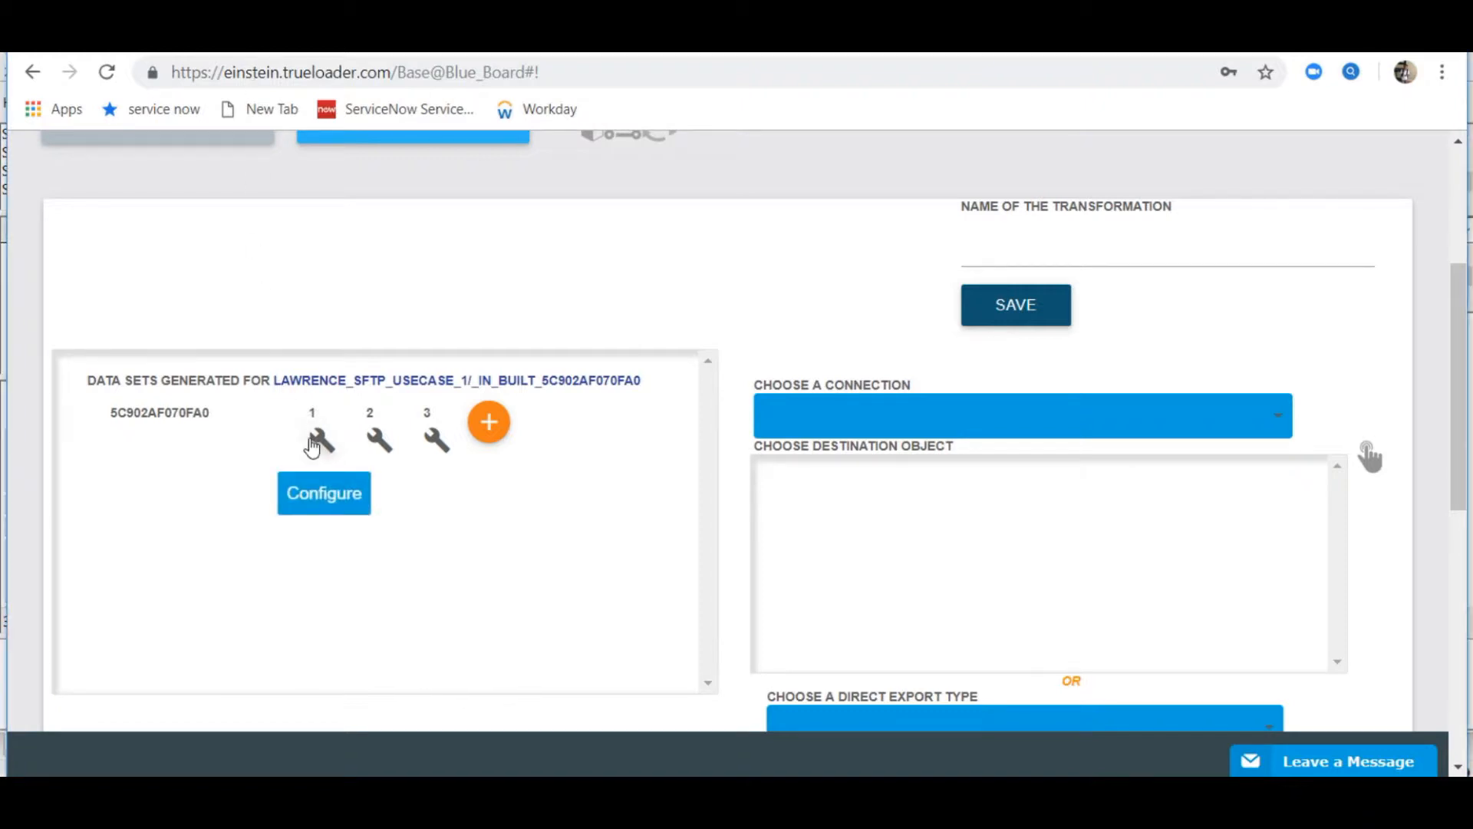
pyautogui.click(316, 441)
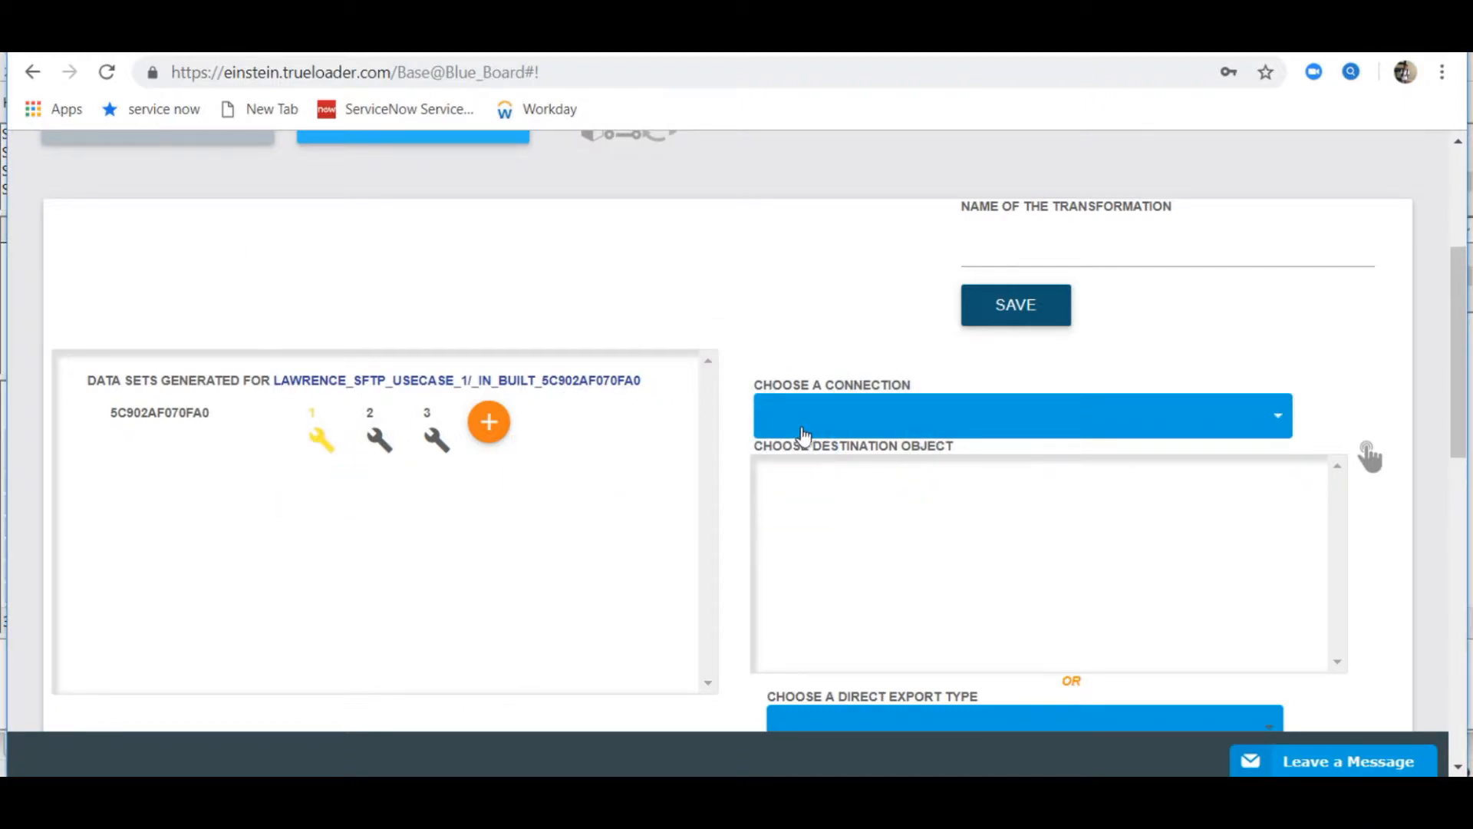
pyautogui.click(849, 430)
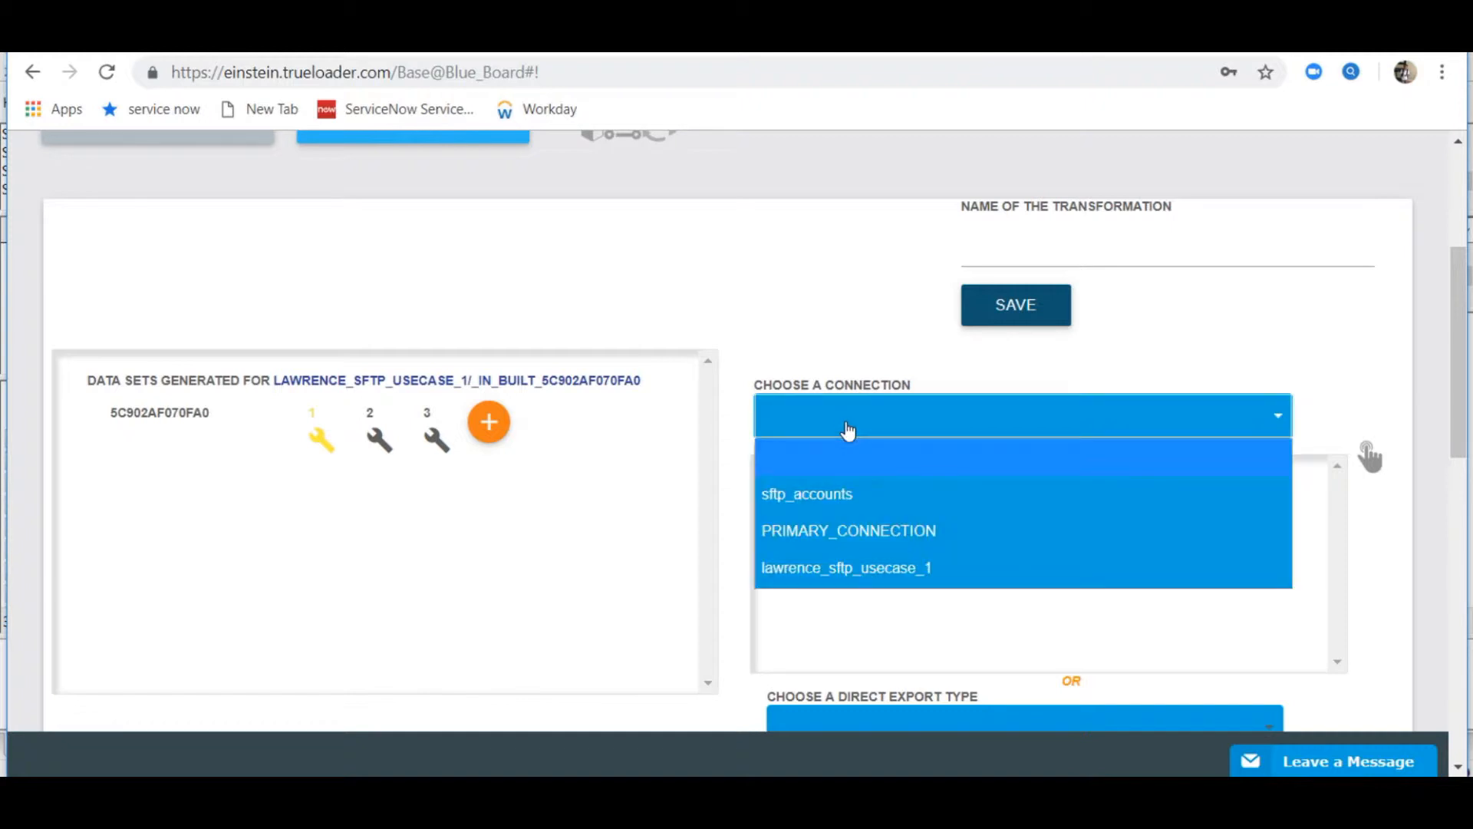
pyautogui.click(850, 530)
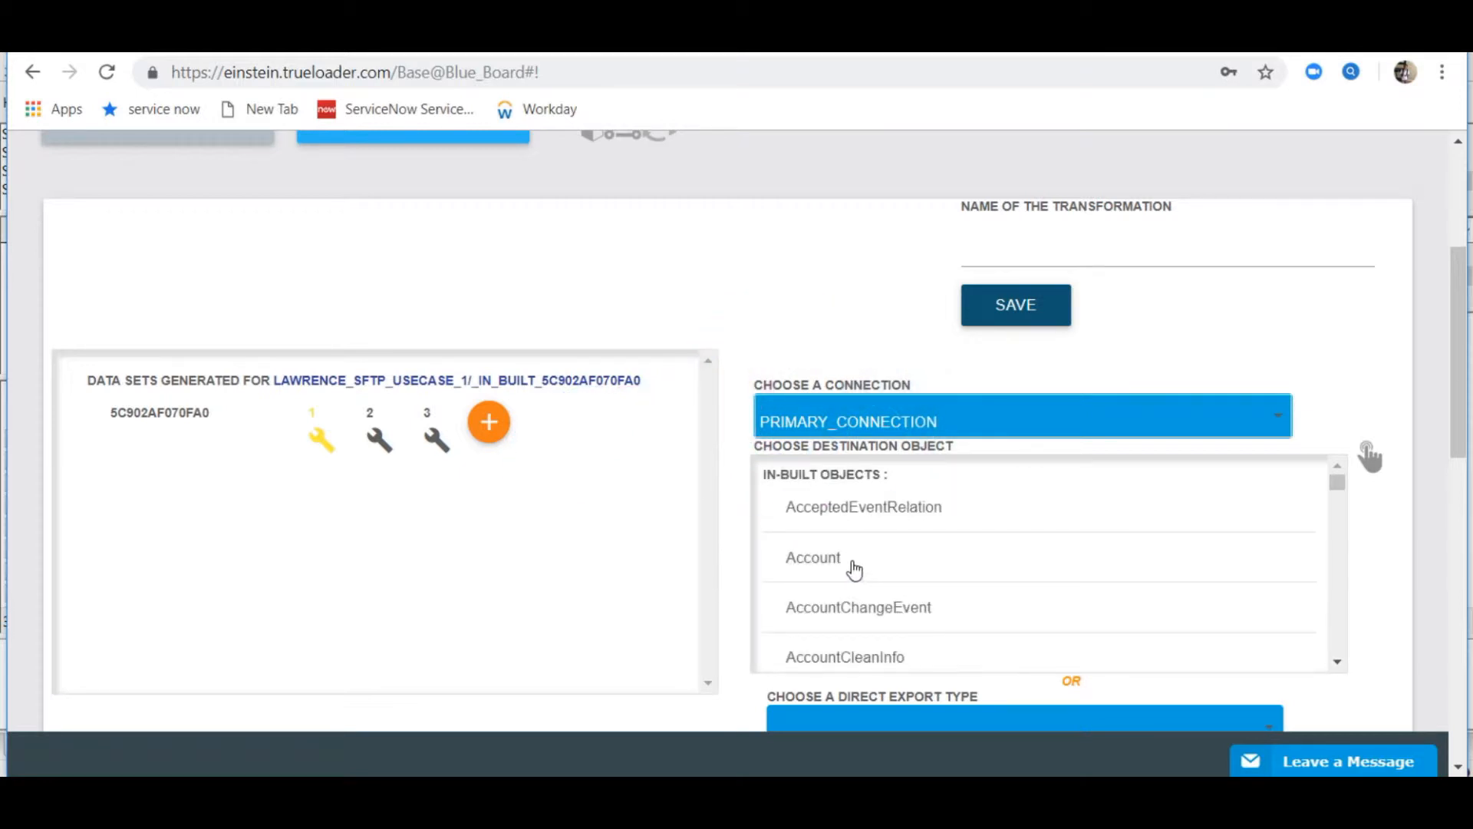
# Step: Search the page for contact and select the in-built Contact object as the destination object
pyautogui.hotkey('ctrl', 'f')
pyautogui.write('c')
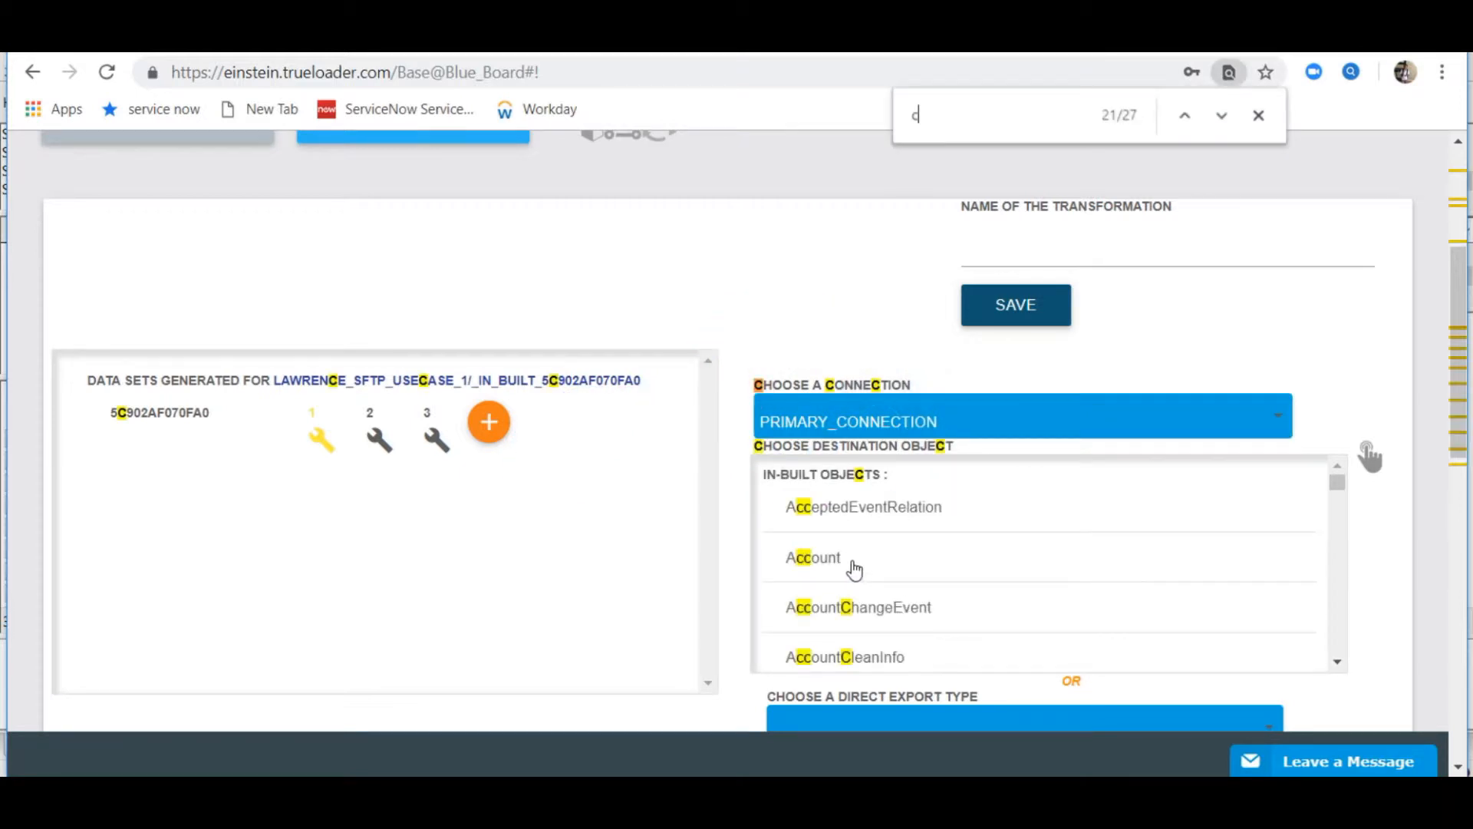
pyautogui.write('ontact')
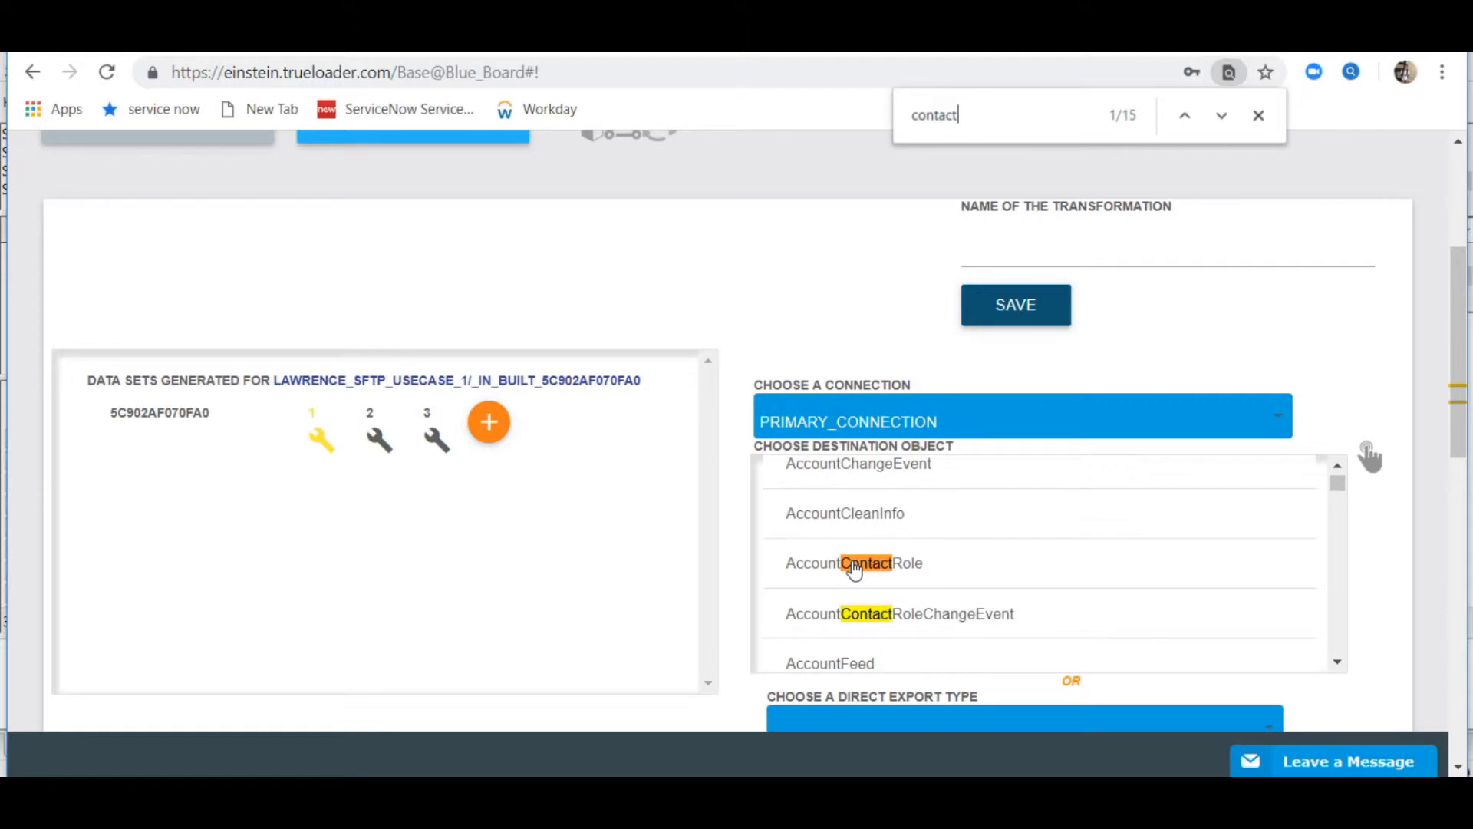
pyautogui.click(1221, 117)
pyautogui.click(1221, 118)
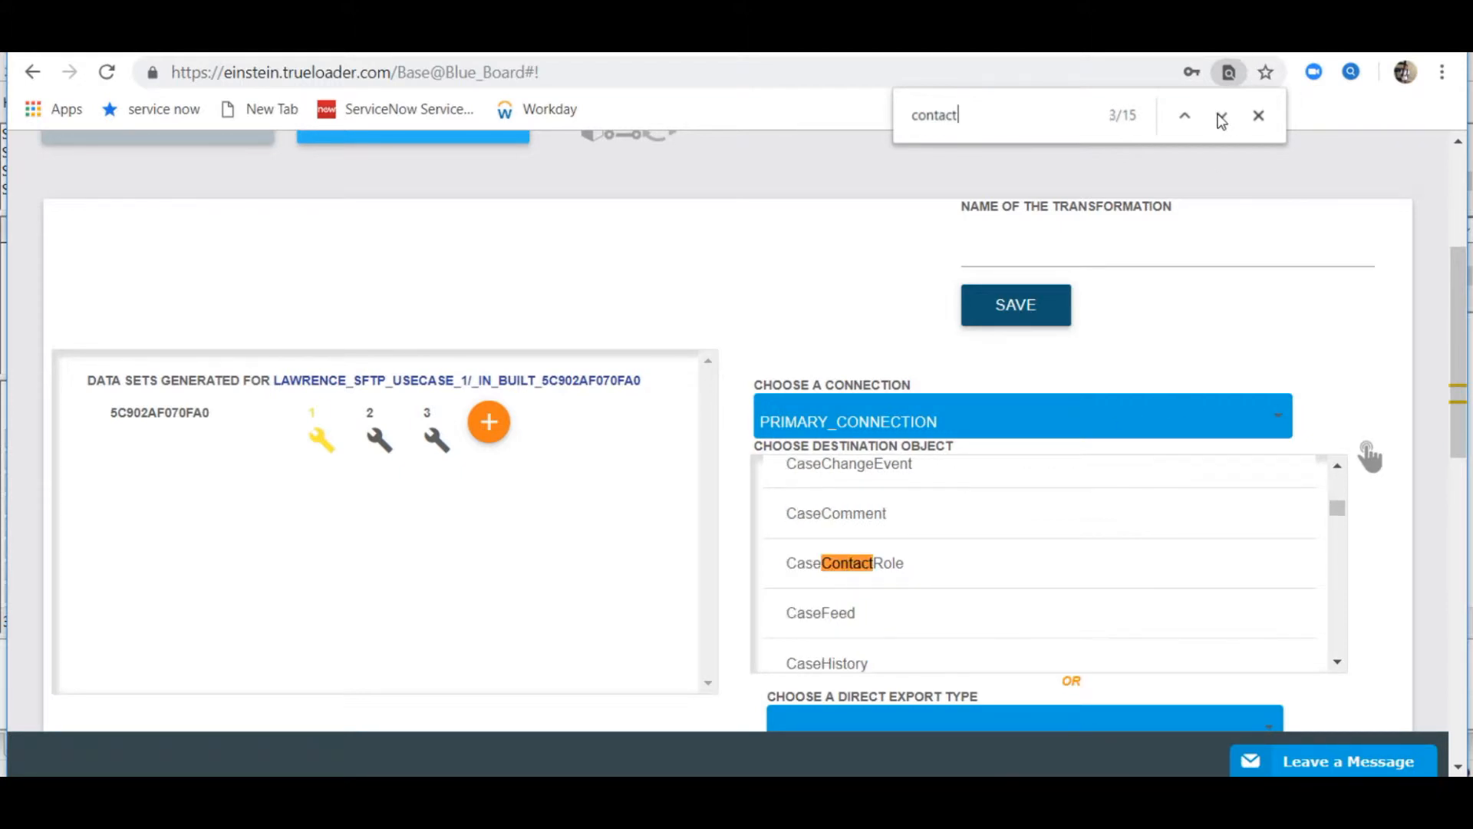
pyautogui.click(1222, 117)
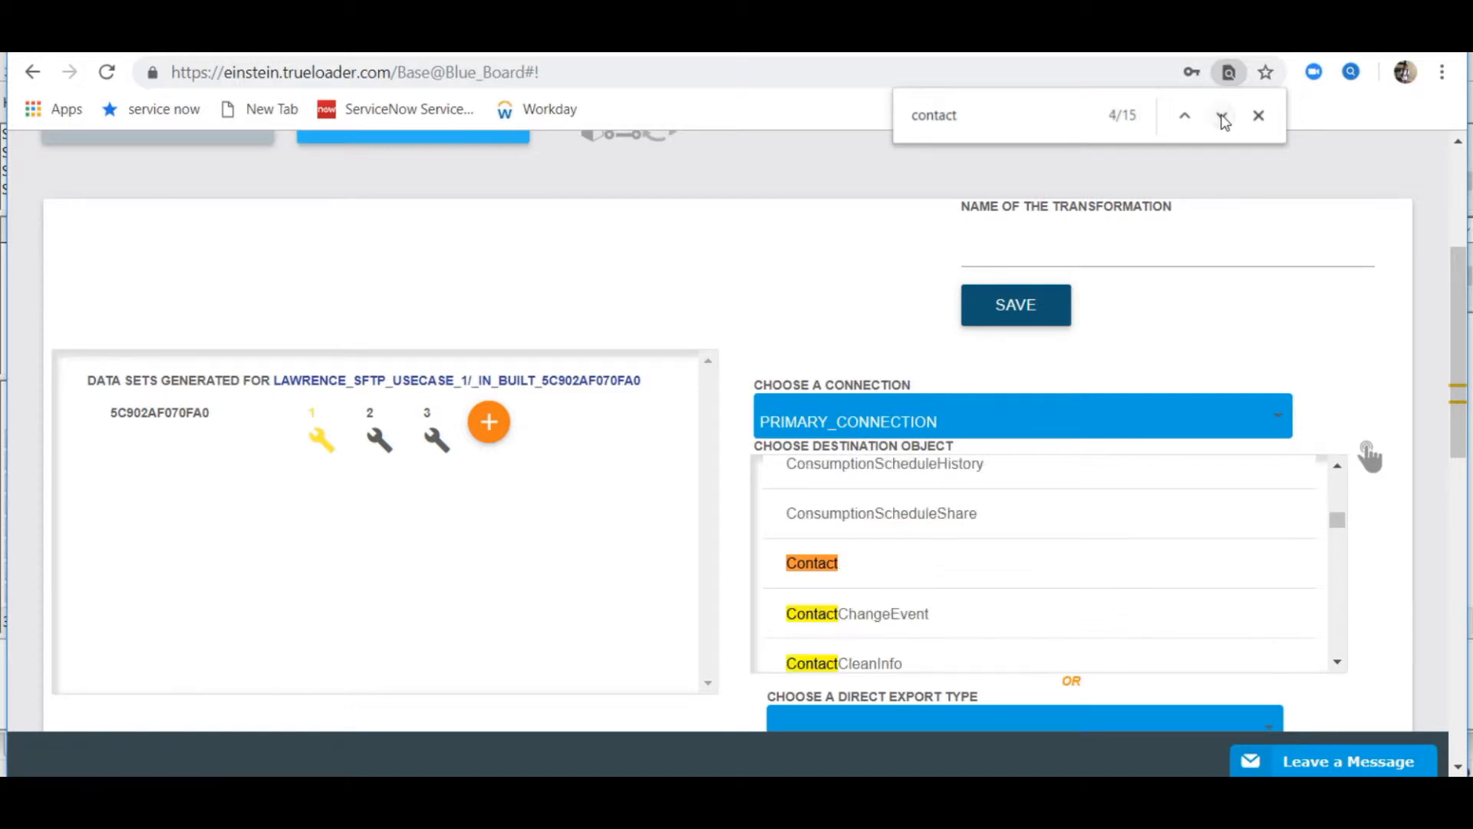
pyautogui.doubleClick(822, 566)
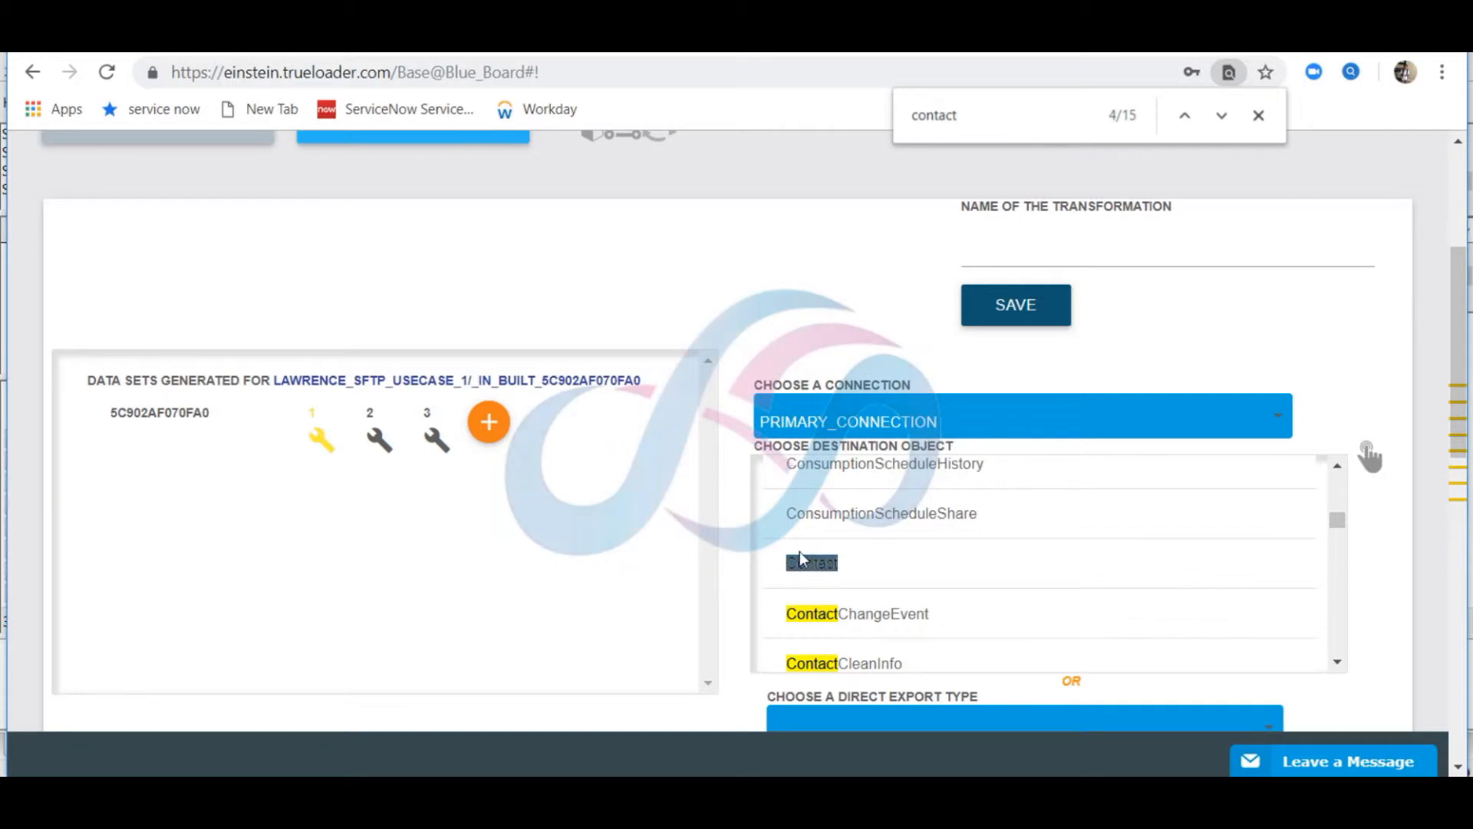
# Step: Map the source fields fname to FirstName, lname to LastName and company_name to AccountId on the Contact object
pyautogui.scroll(-10, 794, 550)
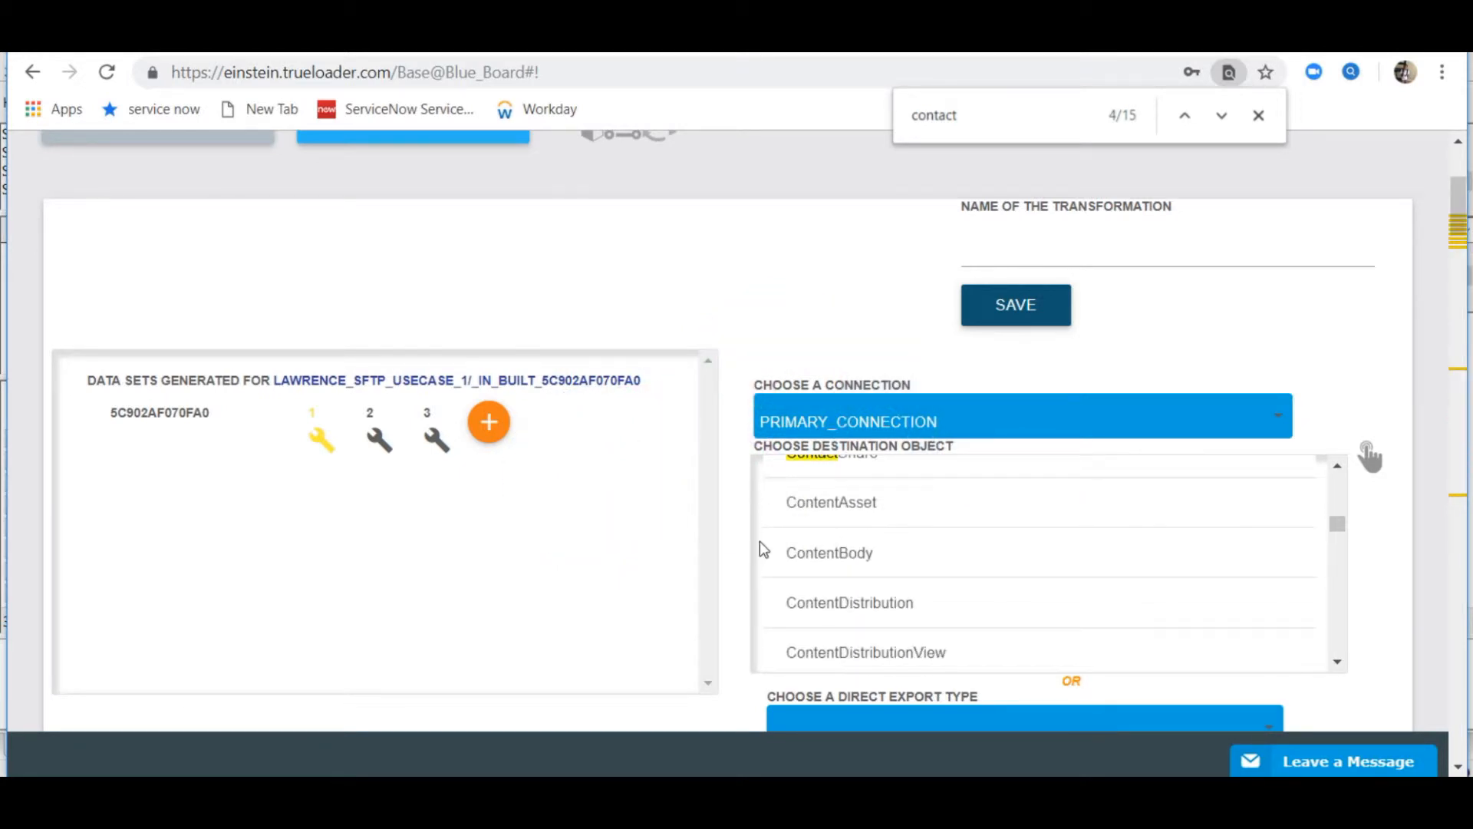
pyautogui.scroll(-8, 717, 585)
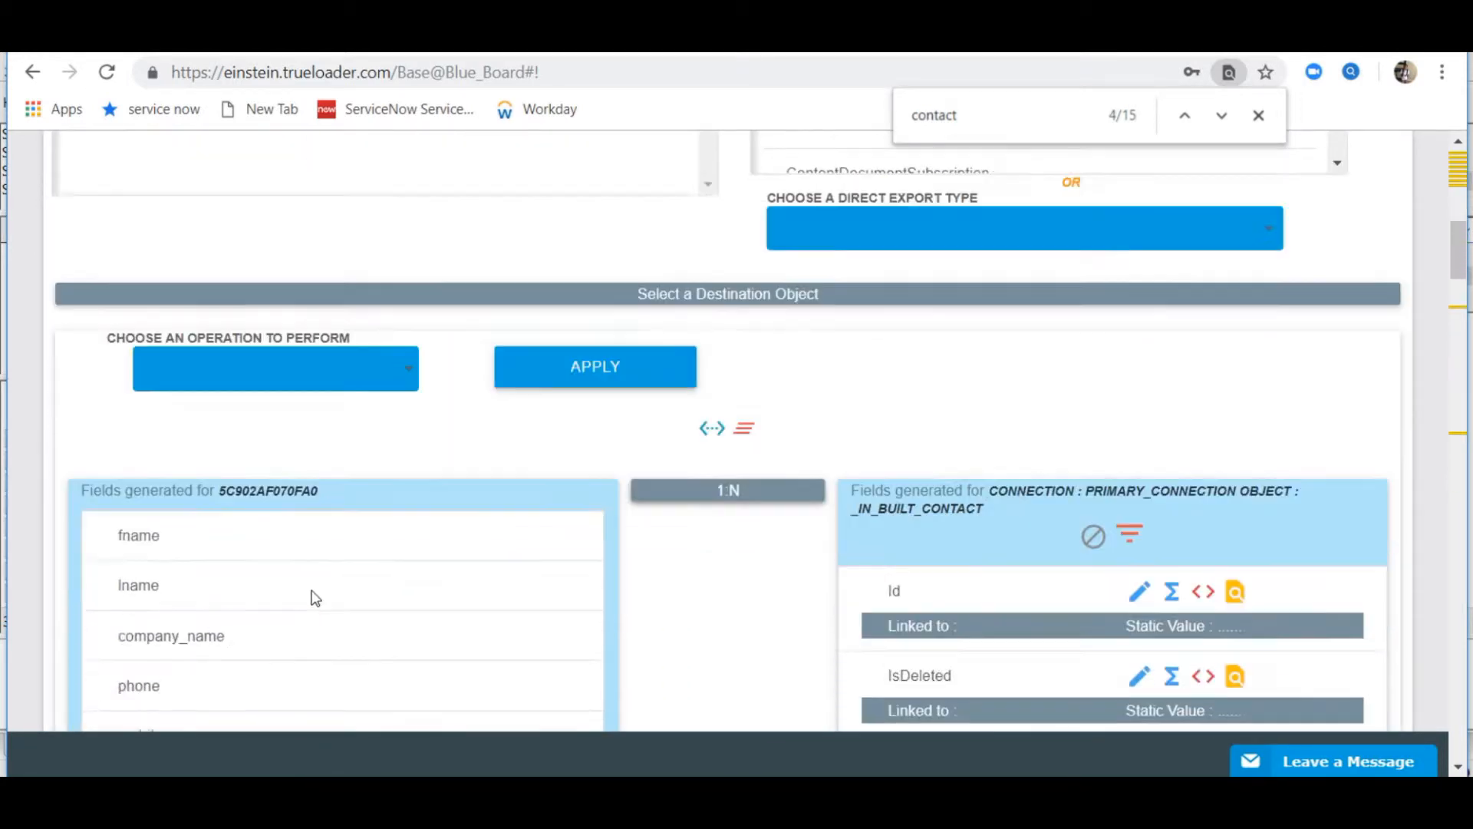
pyautogui.scroll(-4, 189, 491)
pyautogui.scroll(3, 207, 461)
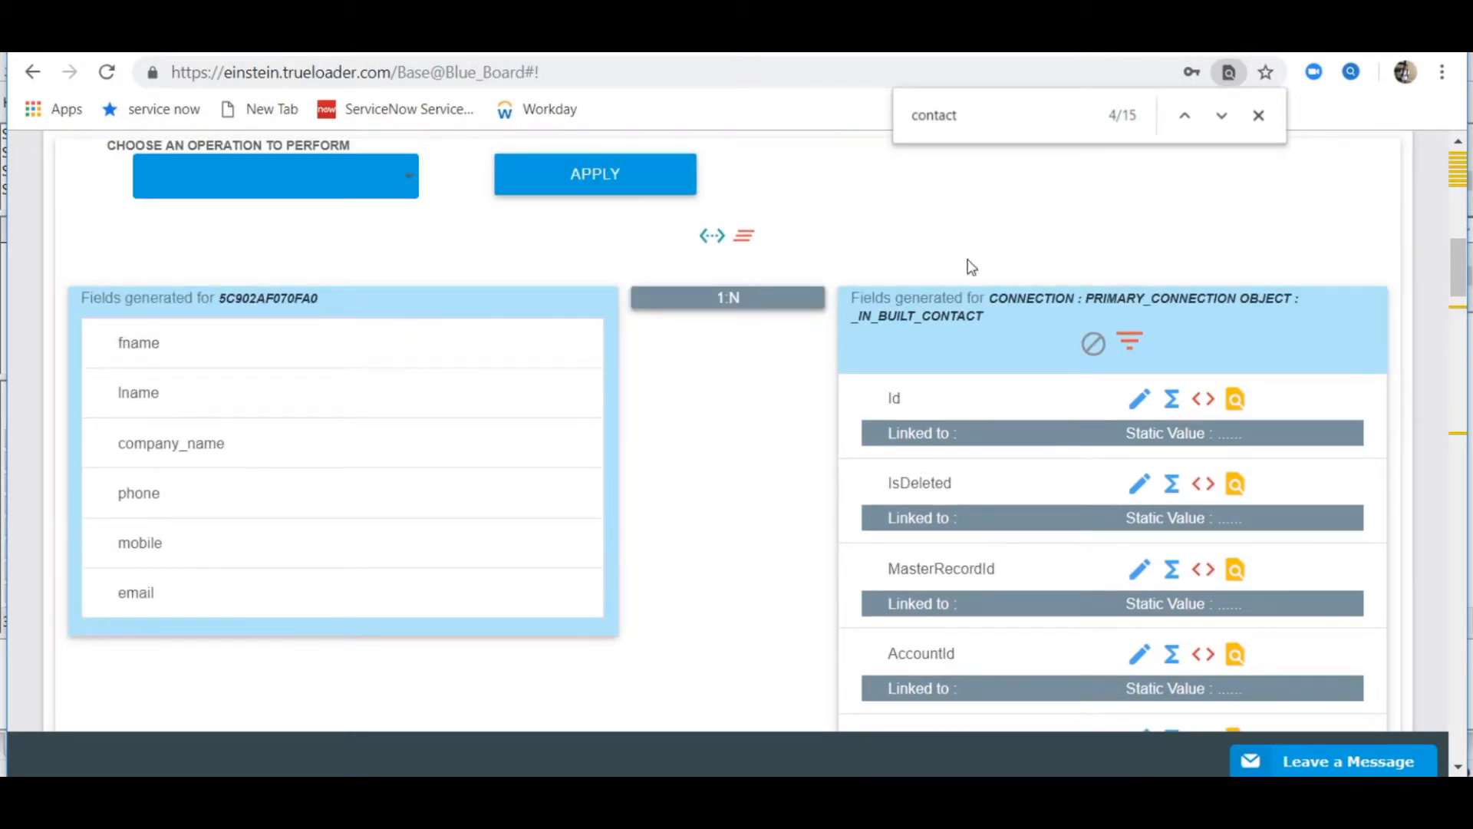
pyautogui.scroll(-5, 1052, 407)
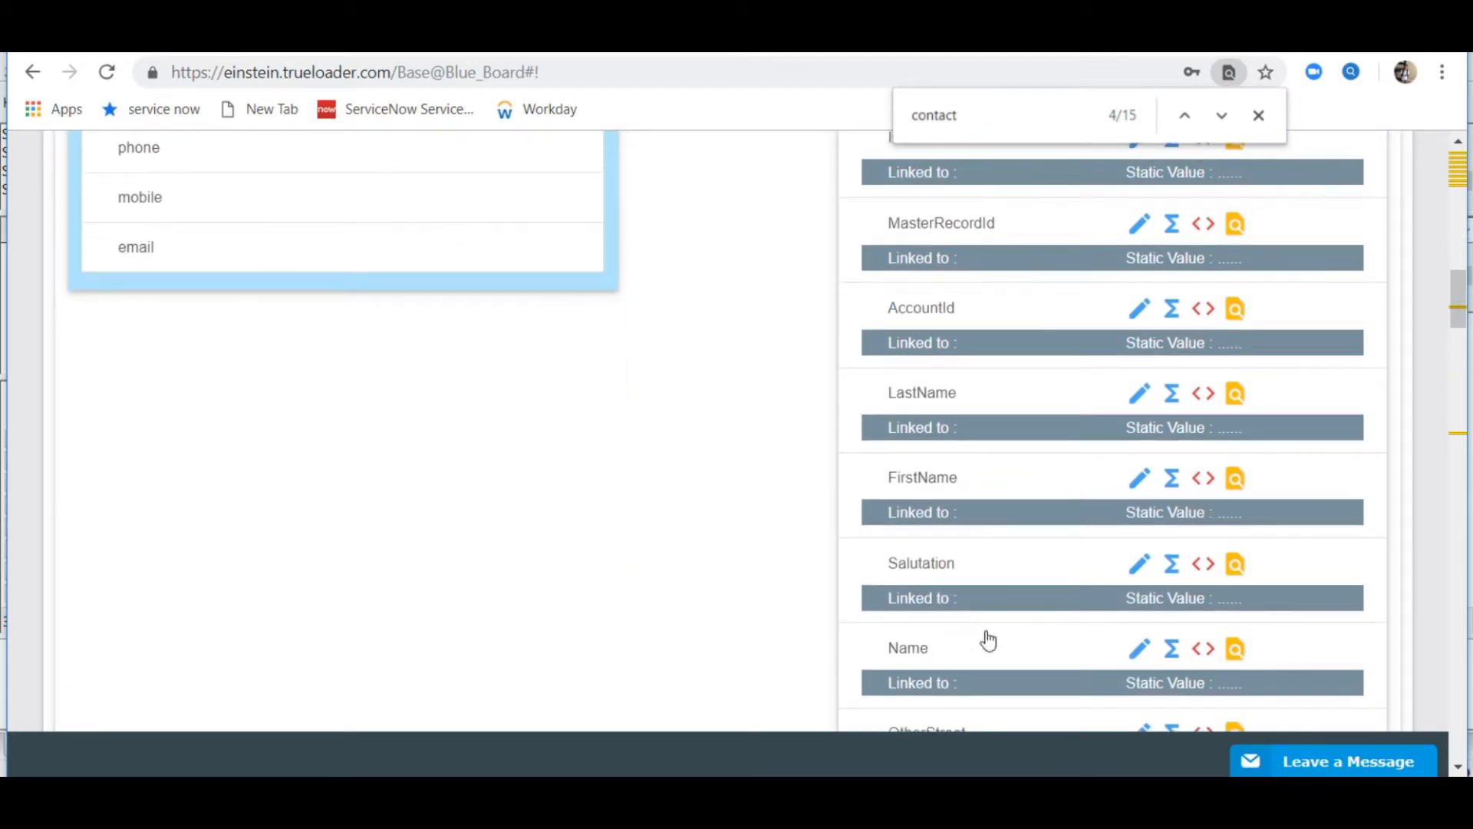
pyautogui.scroll(6, 688, 442)
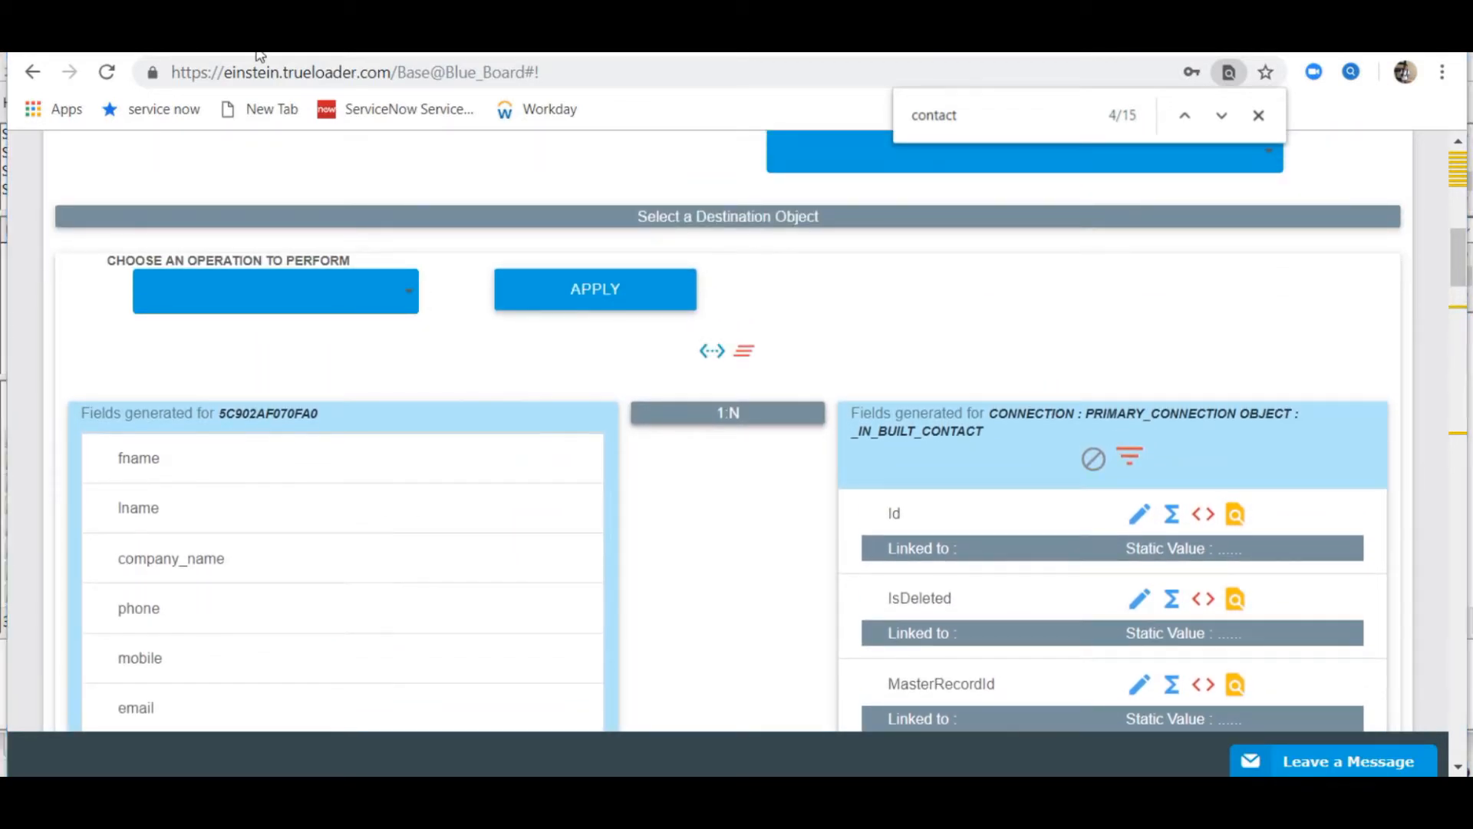
pyautogui.scroll(-2, 313, 453)
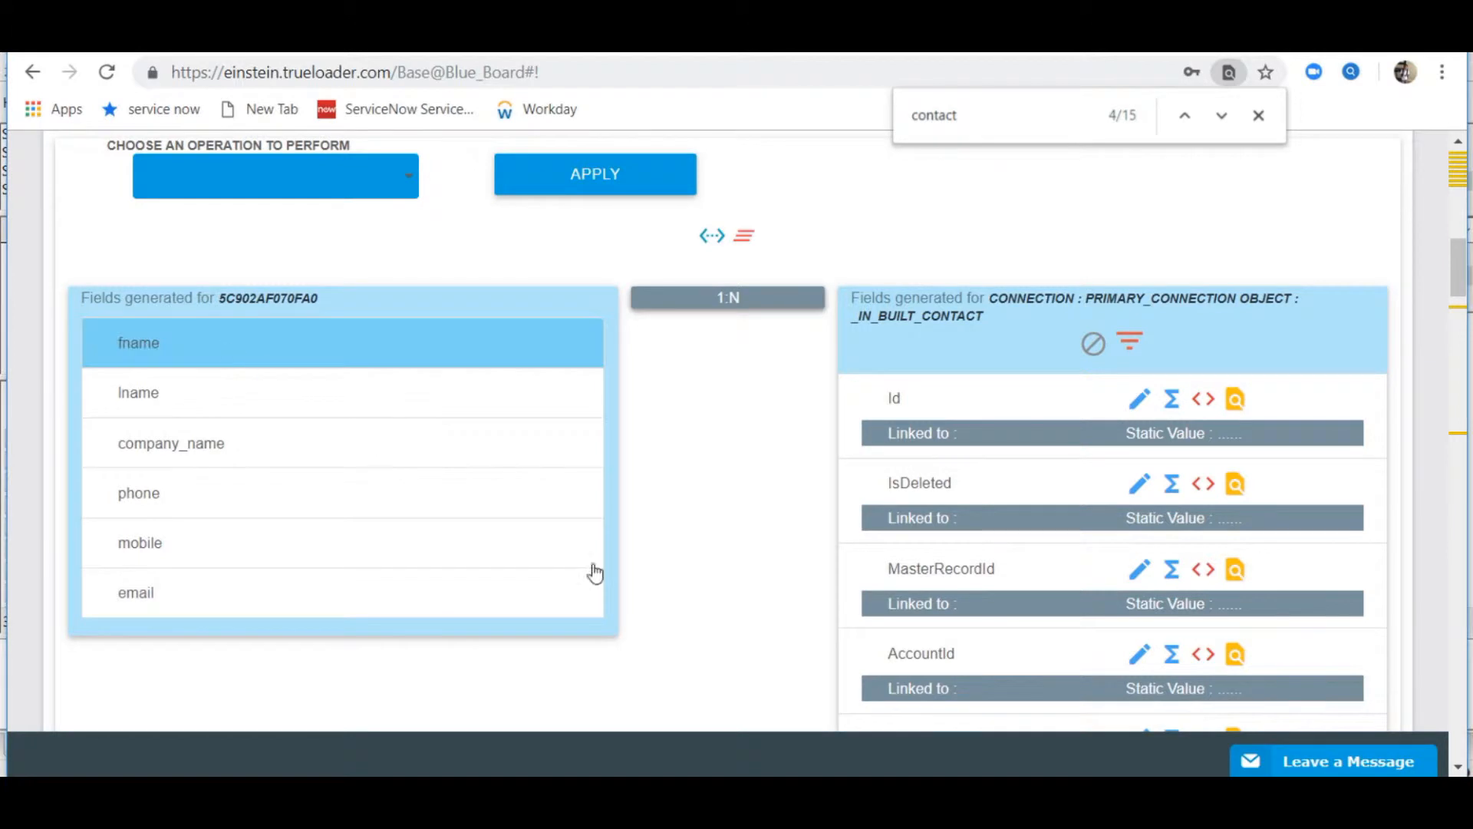
pyautogui.scroll(-3, 780, 573)
pyautogui.click(924, 612)
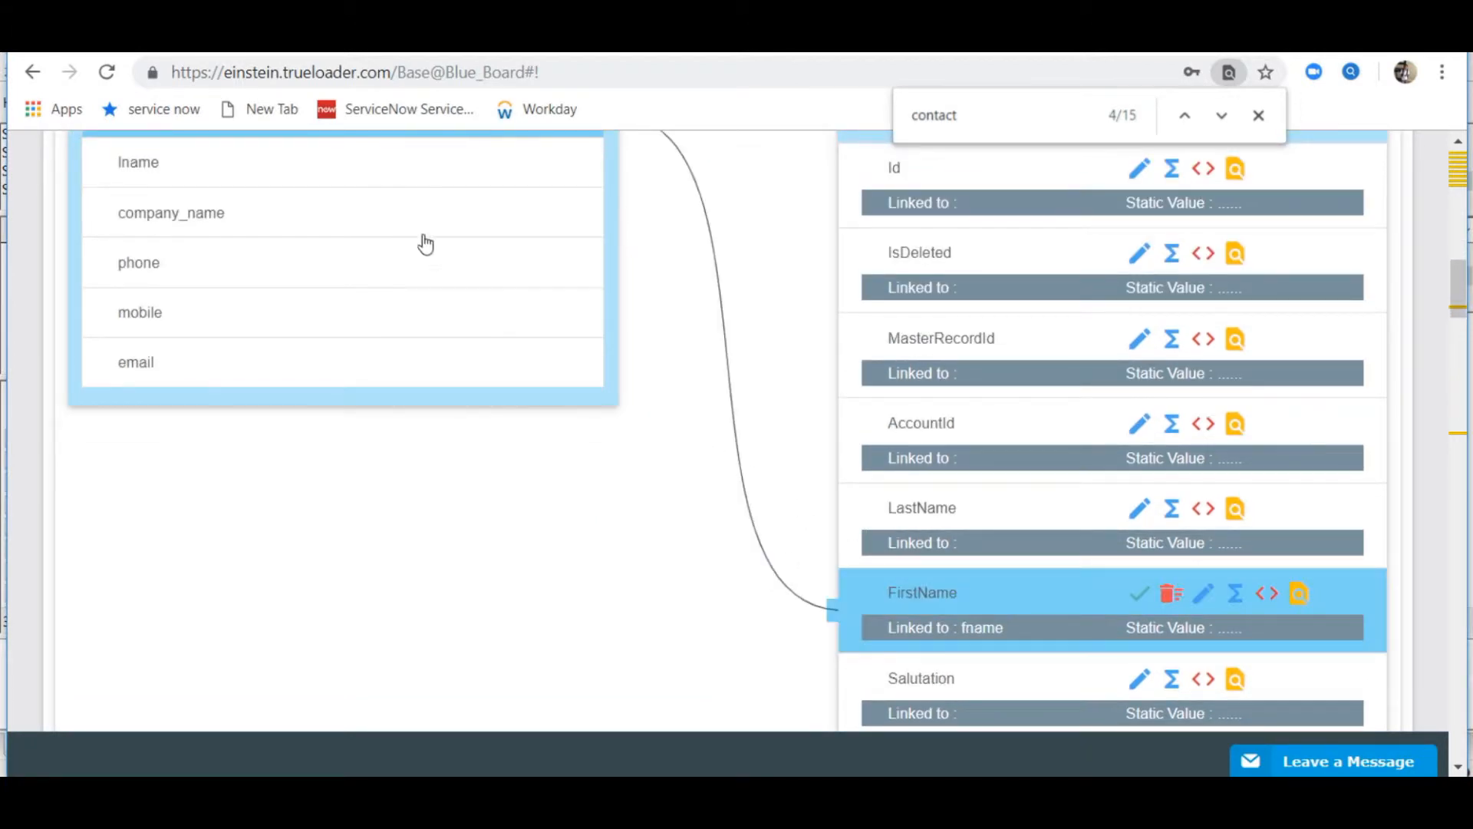
pyautogui.click(269, 169)
pyautogui.click(1015, 519)
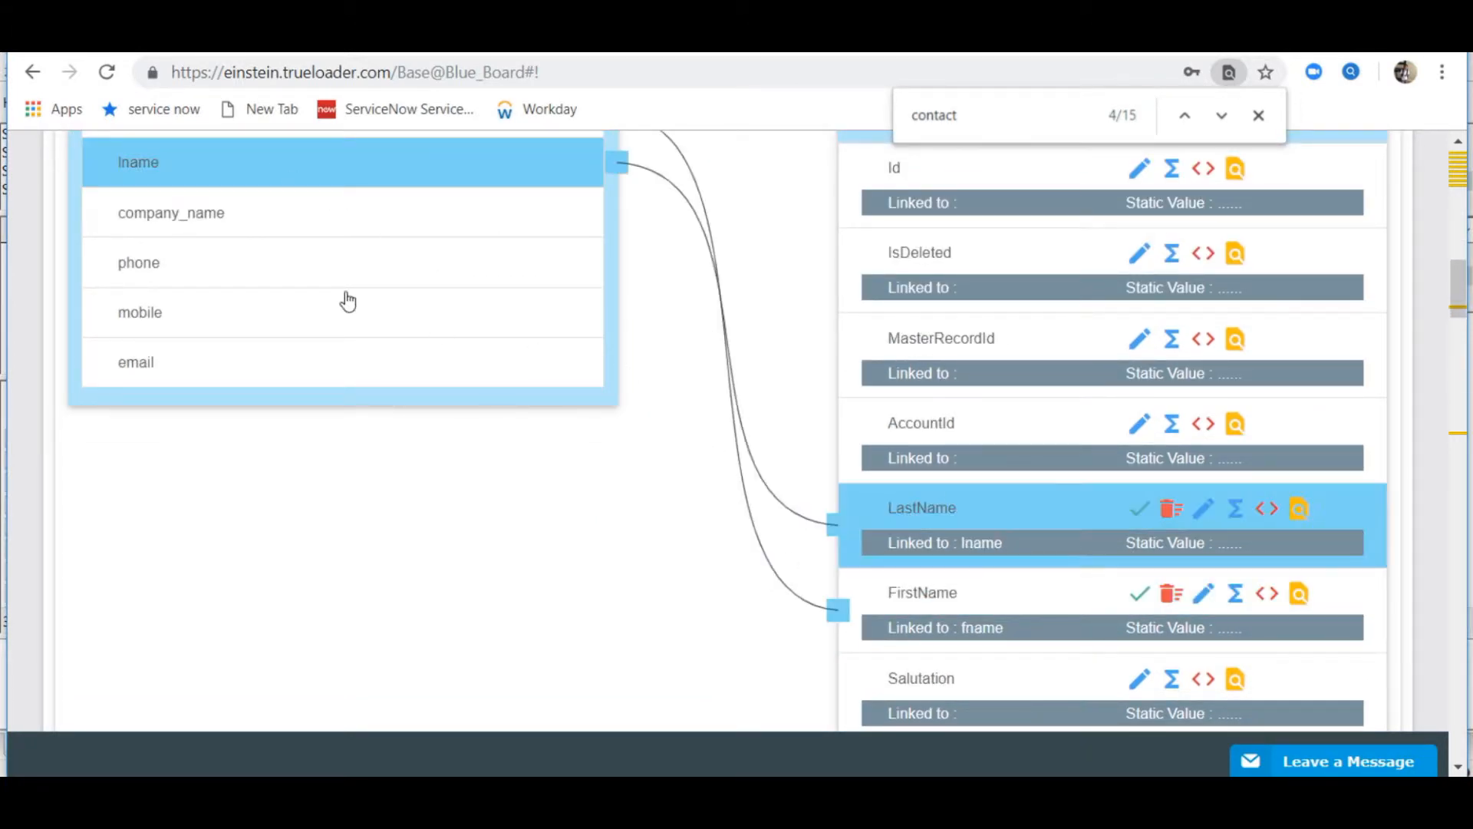
pyautogui.click(248, 228)
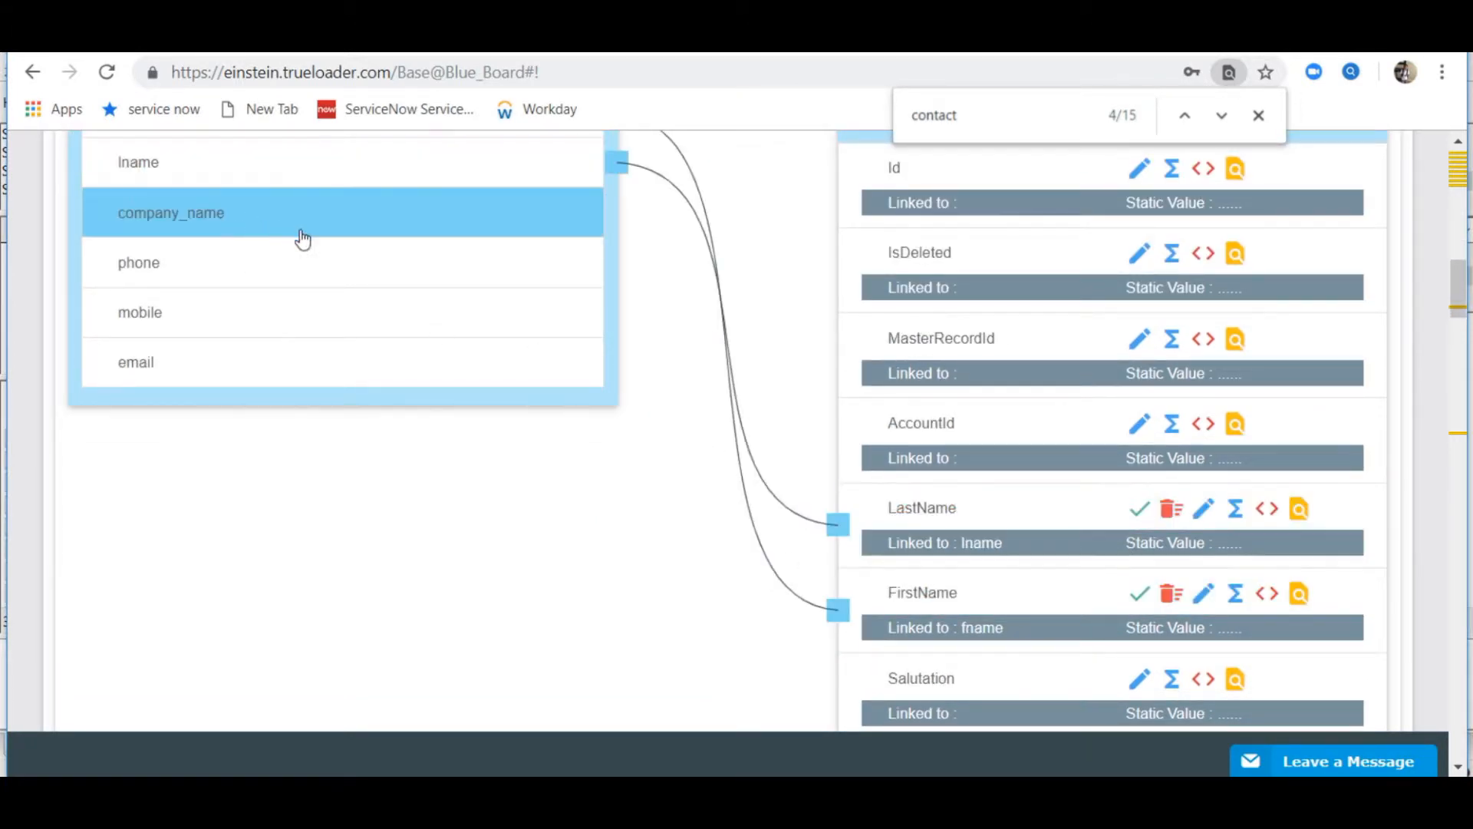
pyautogui.click(979, 425)
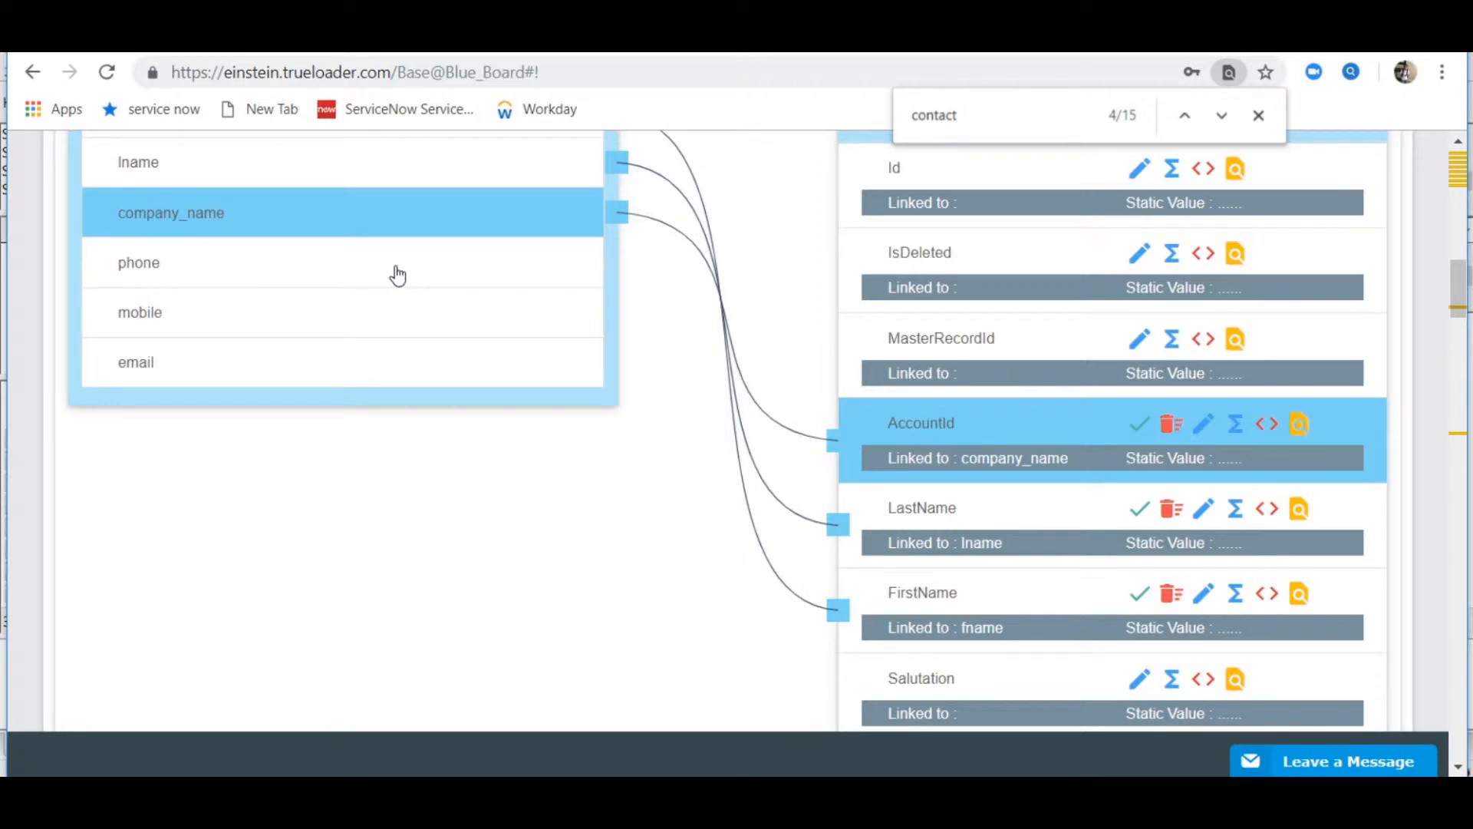
# Step: Map the source field phone to Phone on the Contact object
pyautogui.click(396, 274)
pyautogui.scroll(-9, 480, 329)
pyautogui.scroll(-10, 494, 332)
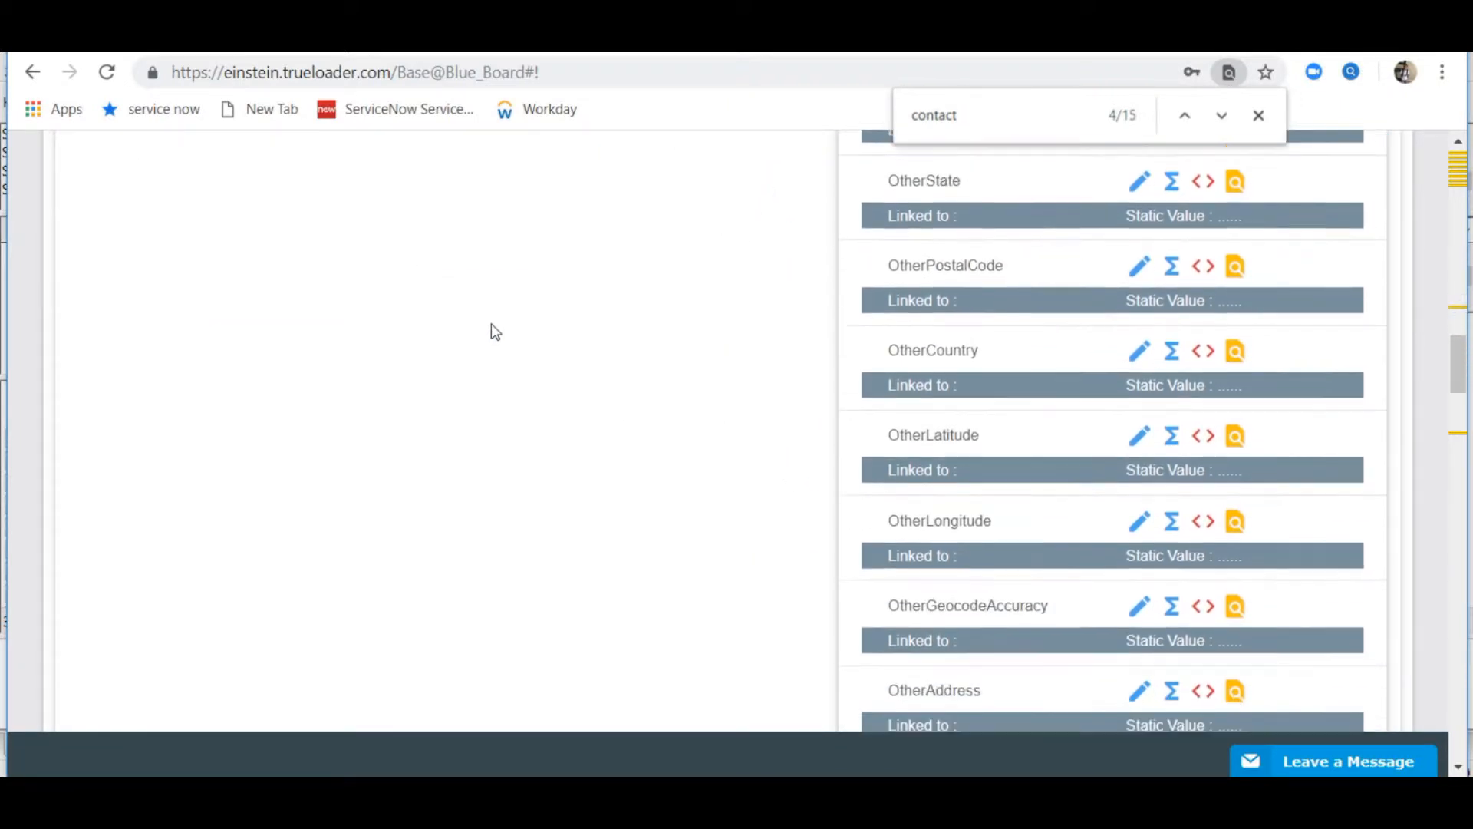
pyautogui.scroll(-7, 583, 338)
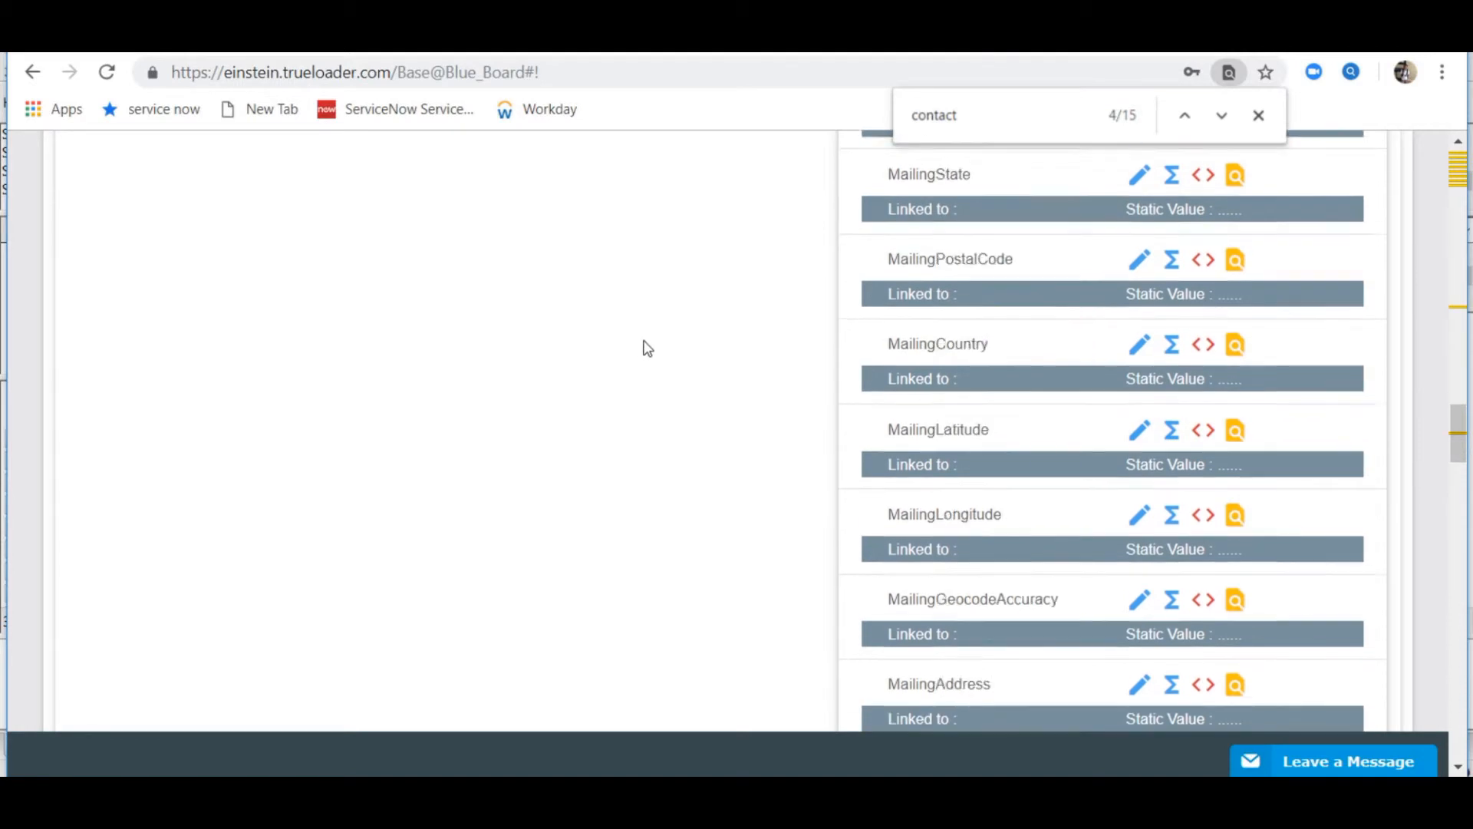
pyautogui.click(898, 424)
pyautogui.scroll(10, 718, 429)
pyautogui.scroll(13, 708, 422)
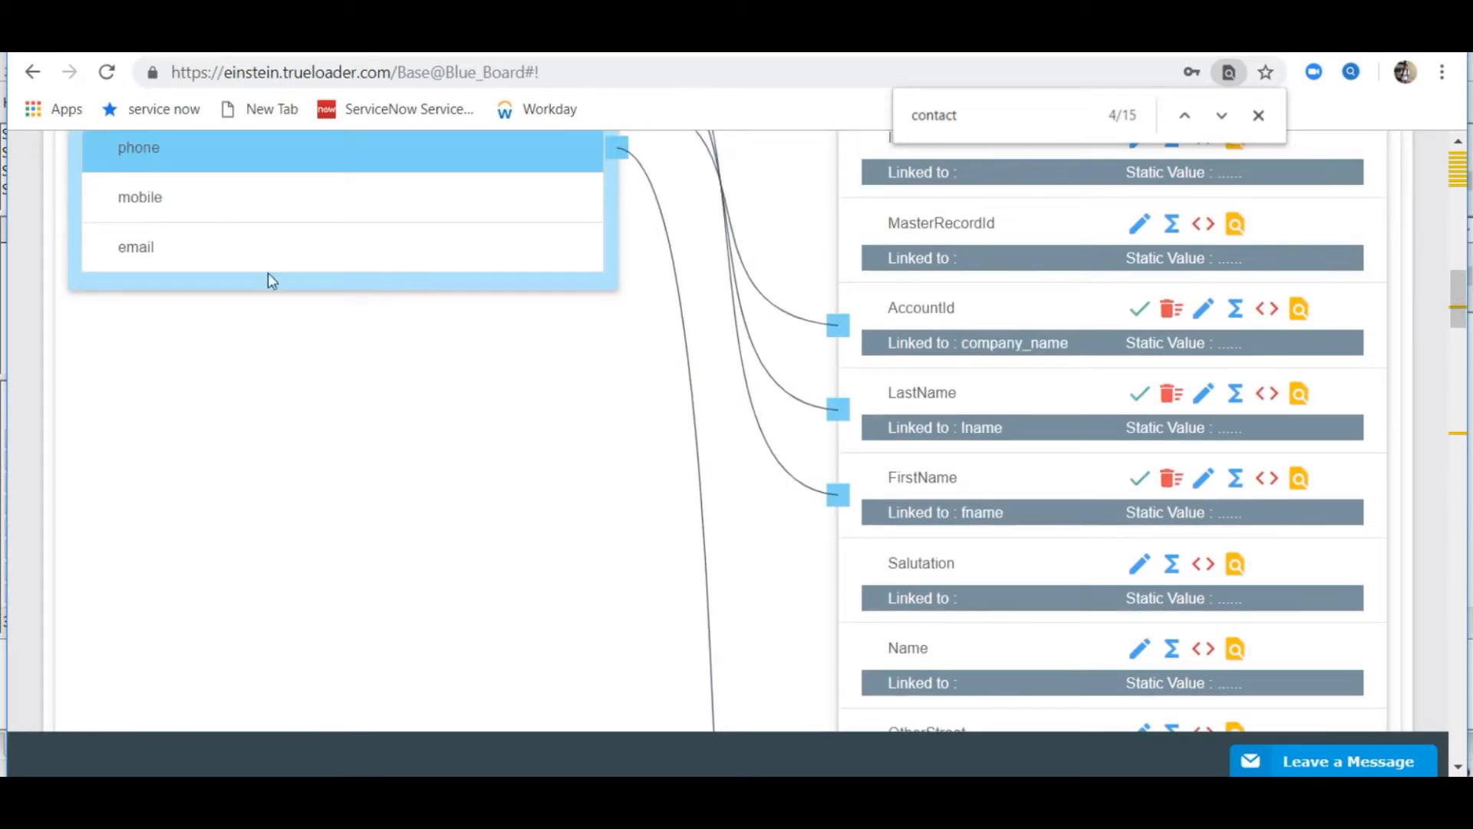
# Step: Map the source field mobile to MobilePhone on the Contact object
pyautogui.click(261, 217)
pyautogui.scroll(-12, 609, 470)
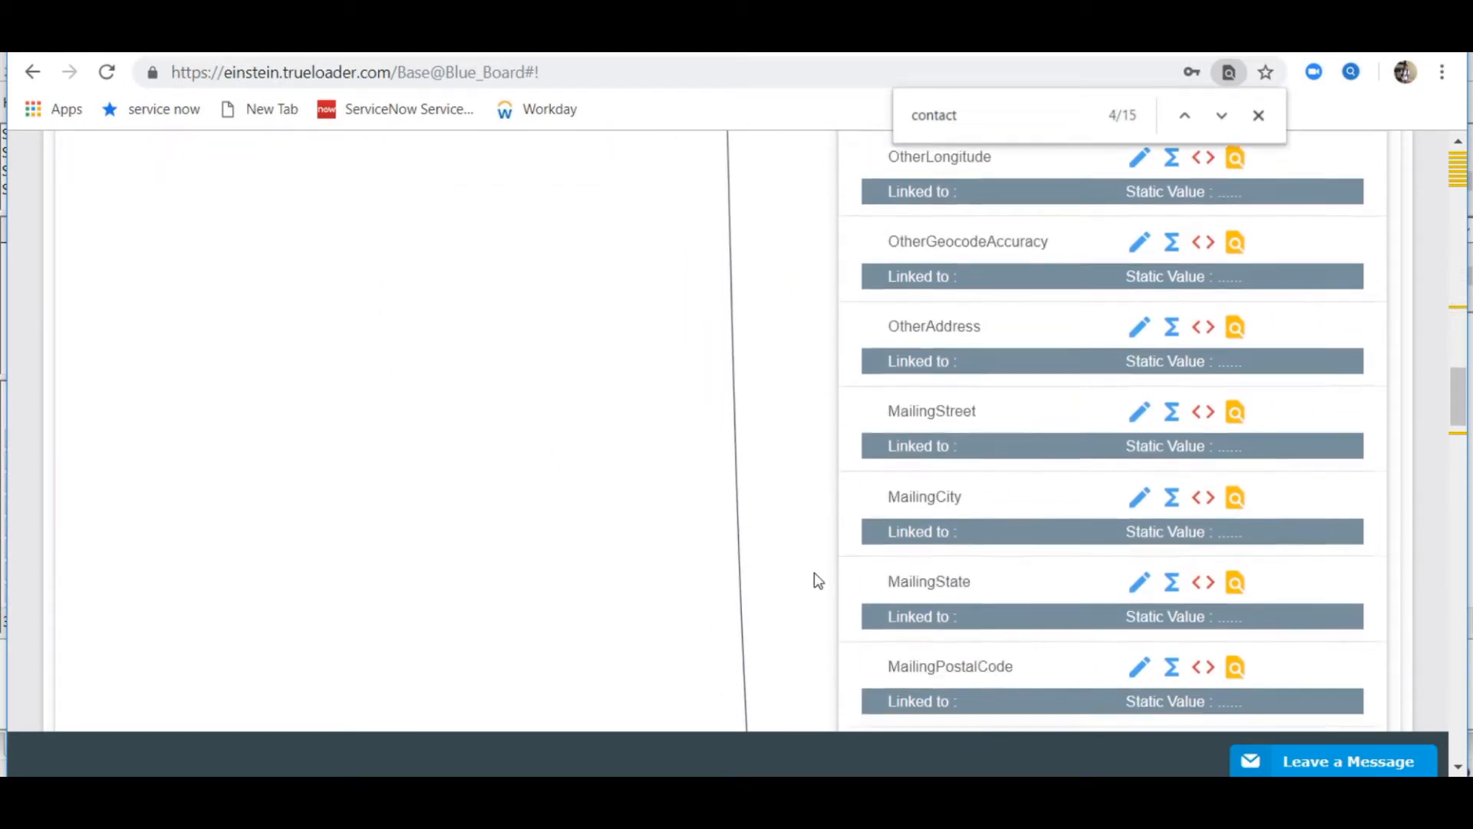
pyautogui.scroll(-10, 818, 581)
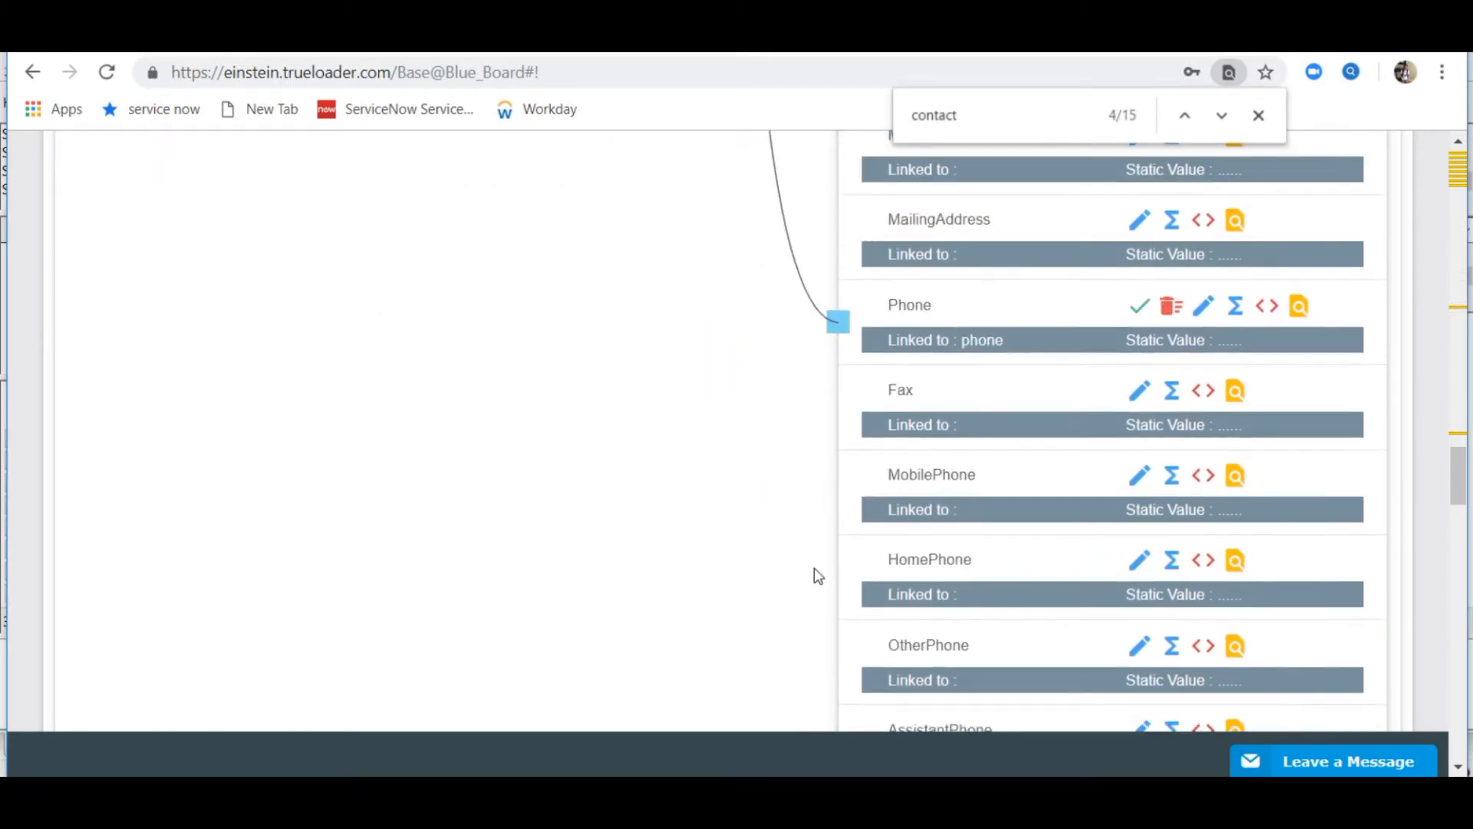
pyautogui.click(884, 491)
pyautogui.scroll(10, 678, 551)
pyautogui.scroll(10, 651, 552)
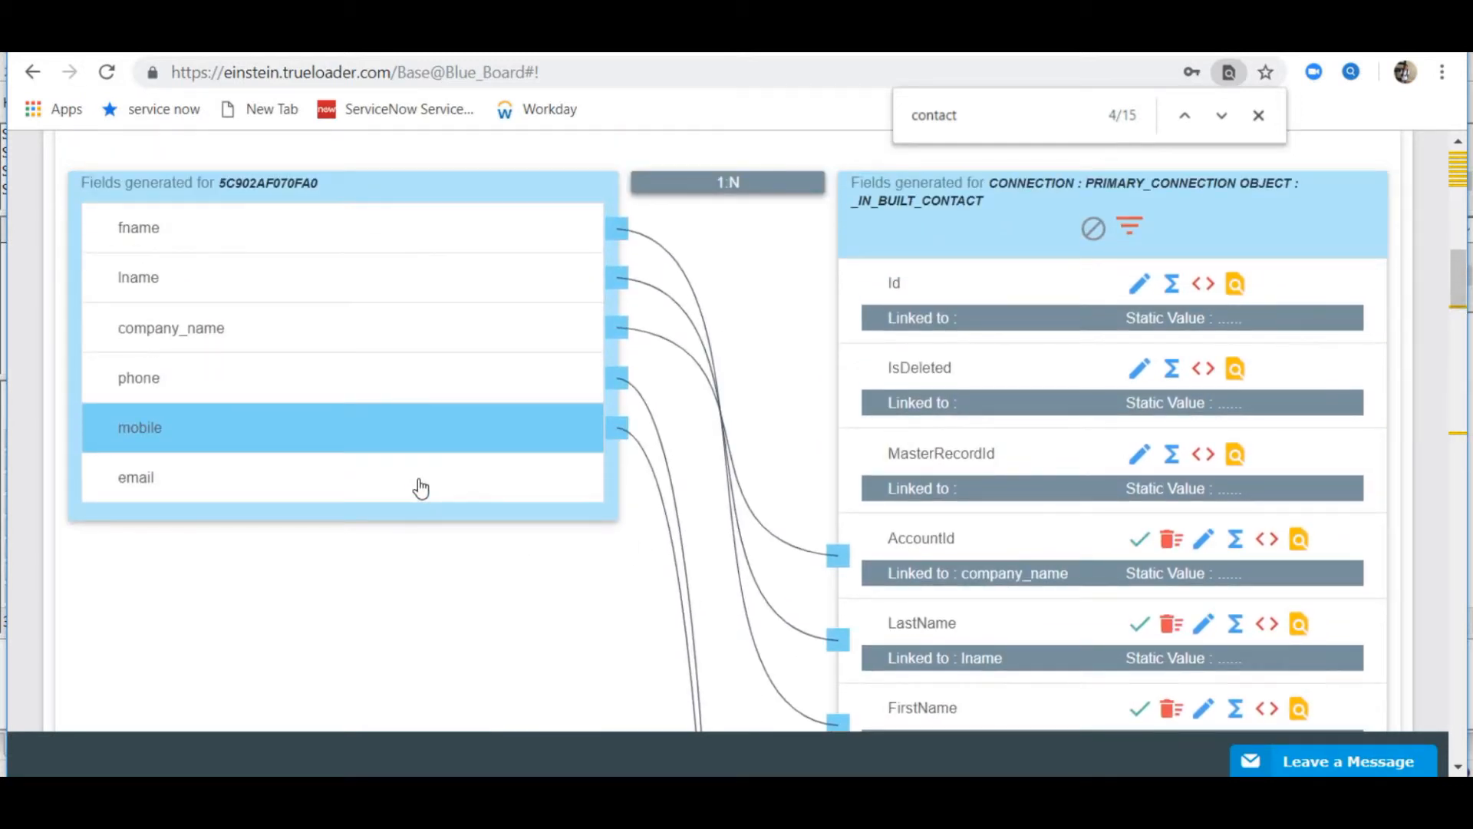
# Step: Map the source field email to the Contact object's email field
pyautogui.click(420, 488)
pyautogui.scroll(-15, 447, 494)
pyautogui.scroll(-6, 660, 568)
pyautogui.click(944, 560)
pyautogui.scroll(18, 767, 537)
pyautogui.scroll(10, 756, 522)
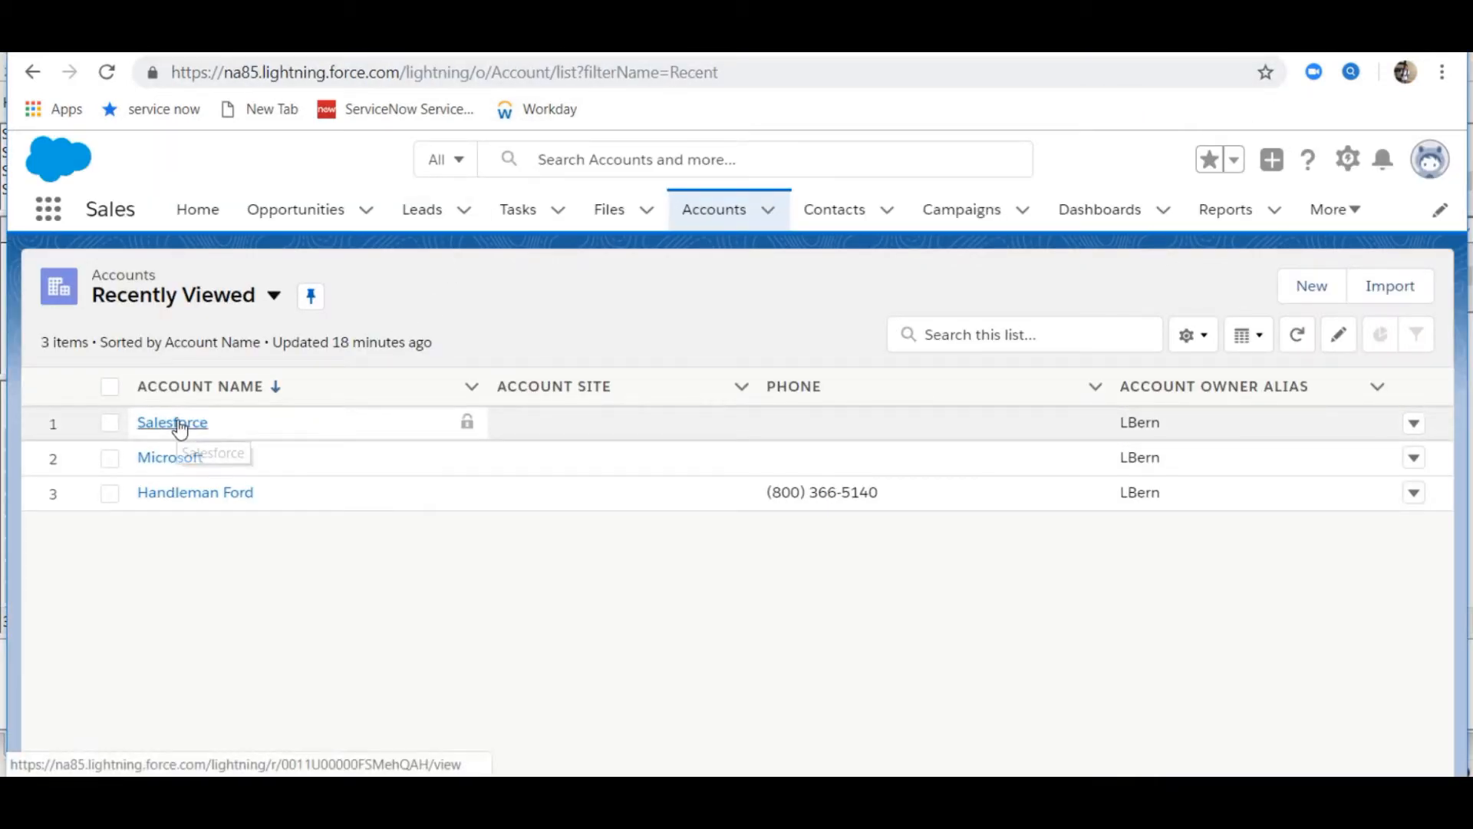
# Step: Switch to Salesforce, open the Salesforce account record and examine its record ID in the address and its account name
pyautogui.click(173, 423)
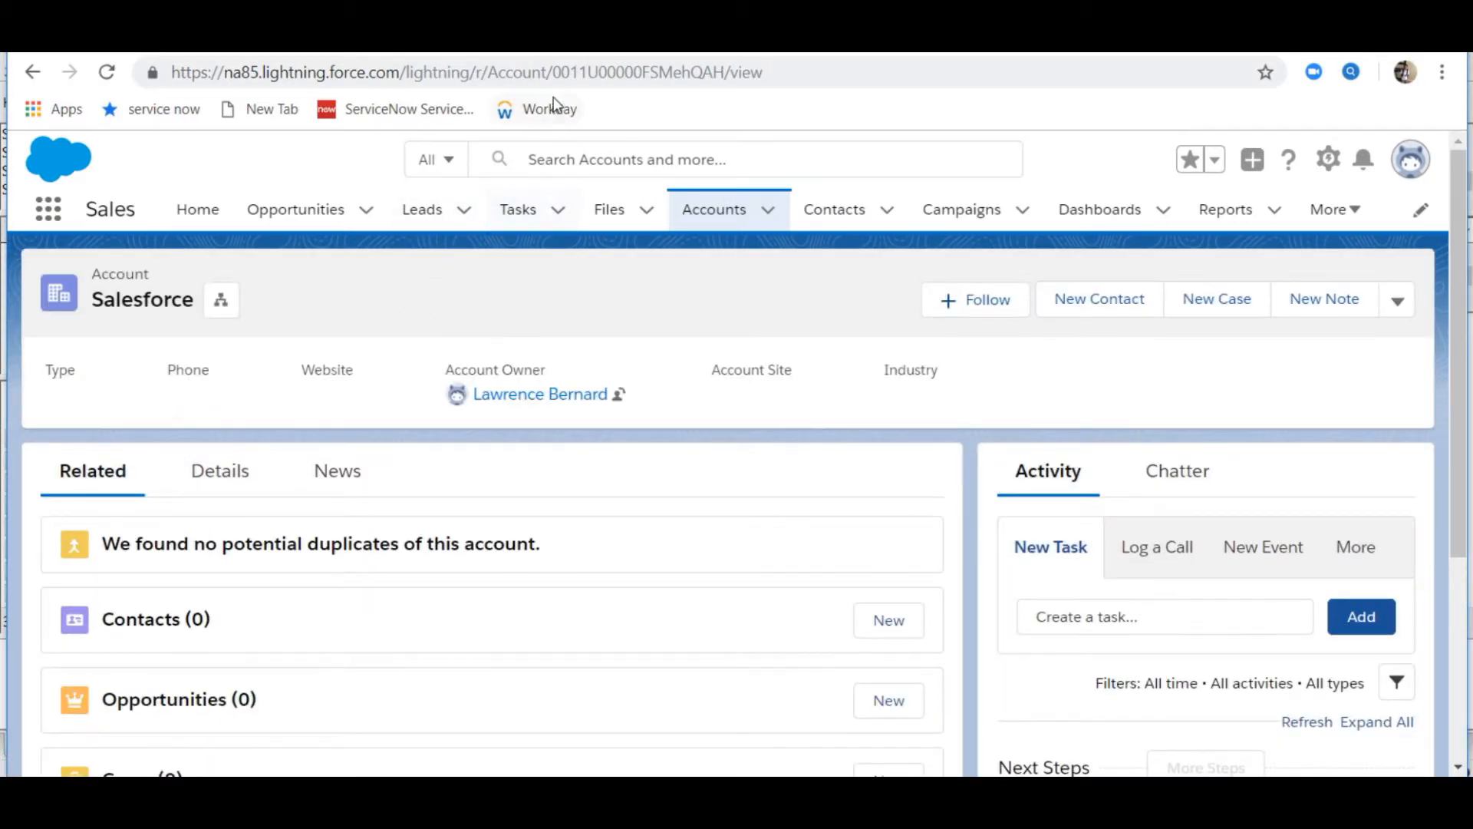
pyautogui.moveTo(556, 73); pyautogui.dragTo(727, 73)
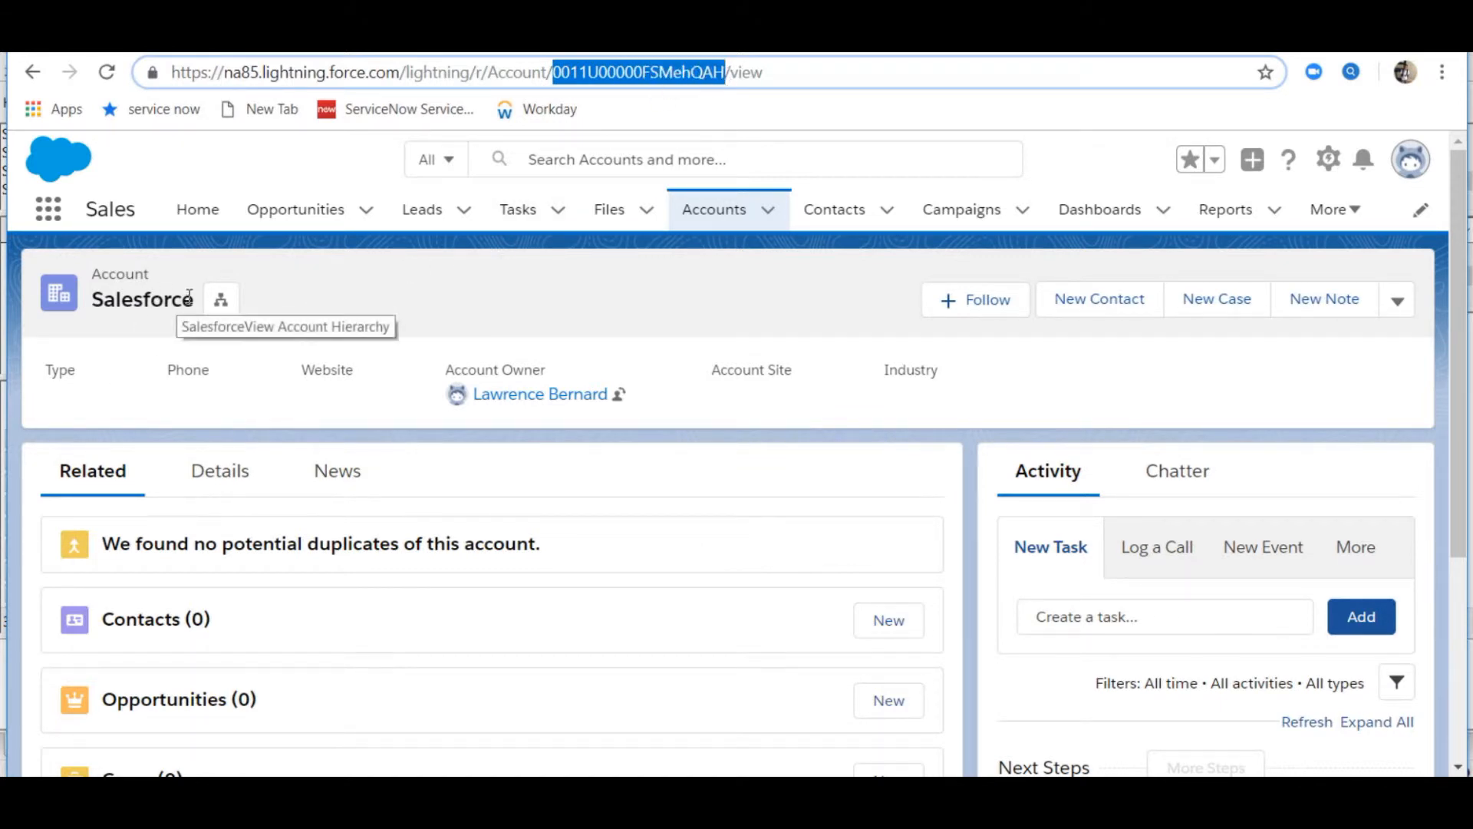
pyautogui.moveTo(195, 296); pyautogui.dragTo(106, 294)
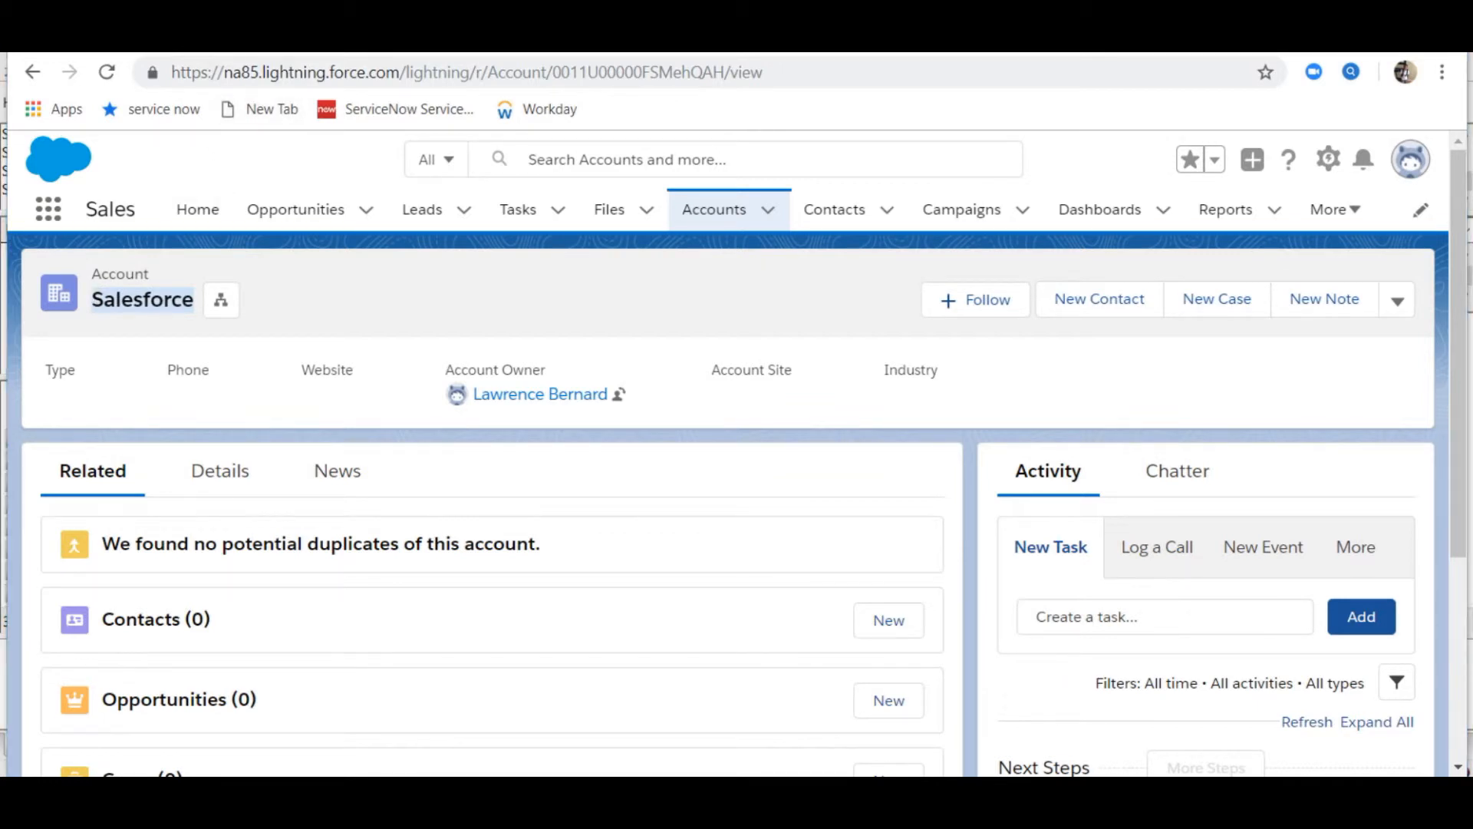
# Step: Switch back to Trueloader and start a Type 1 lookup for AccountId with Account as the lookup object
pyautogui.hotkey('ctrl', 'Tab')
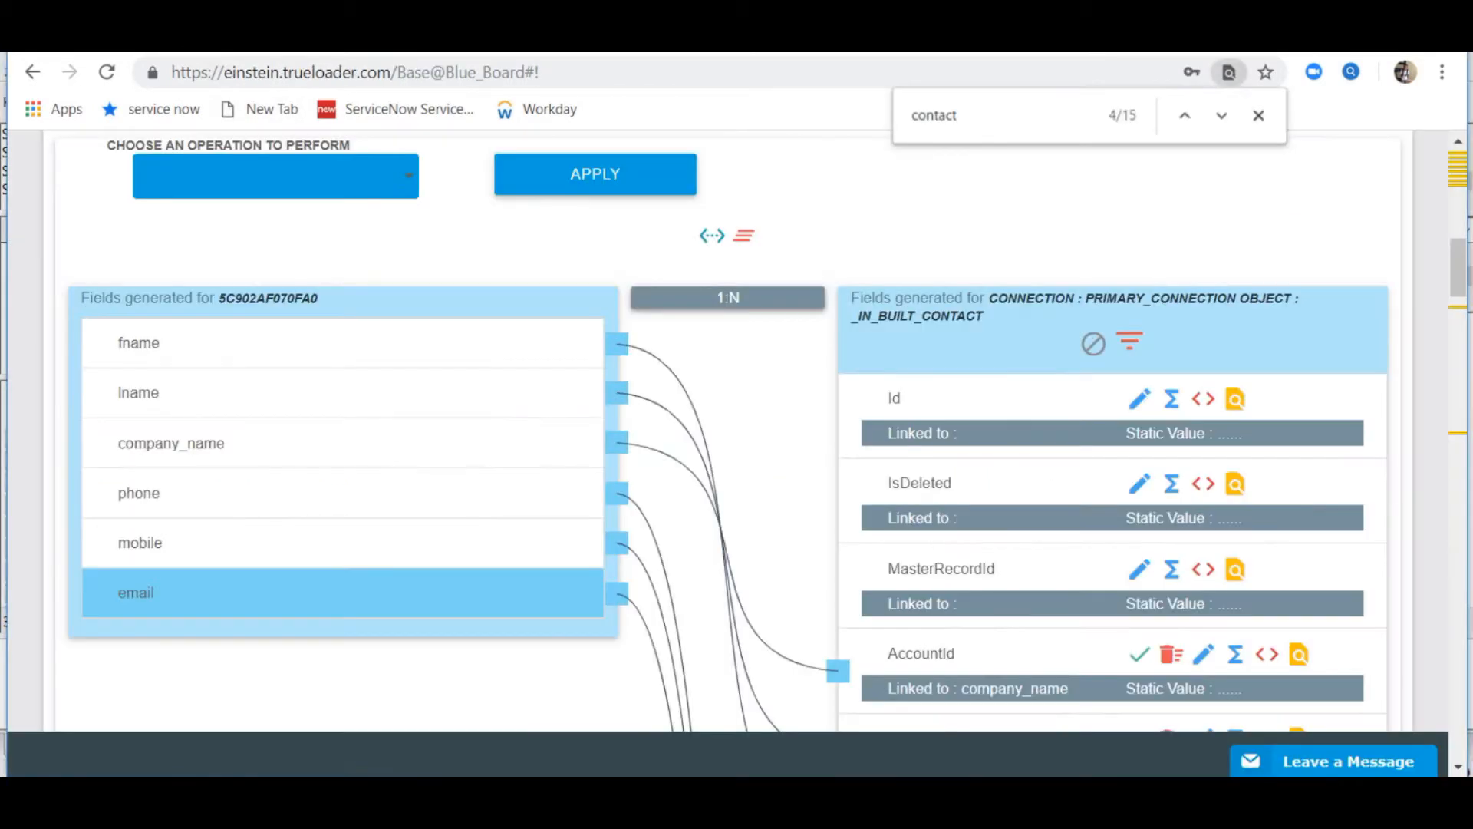
pyautogui.click(1302, 664)
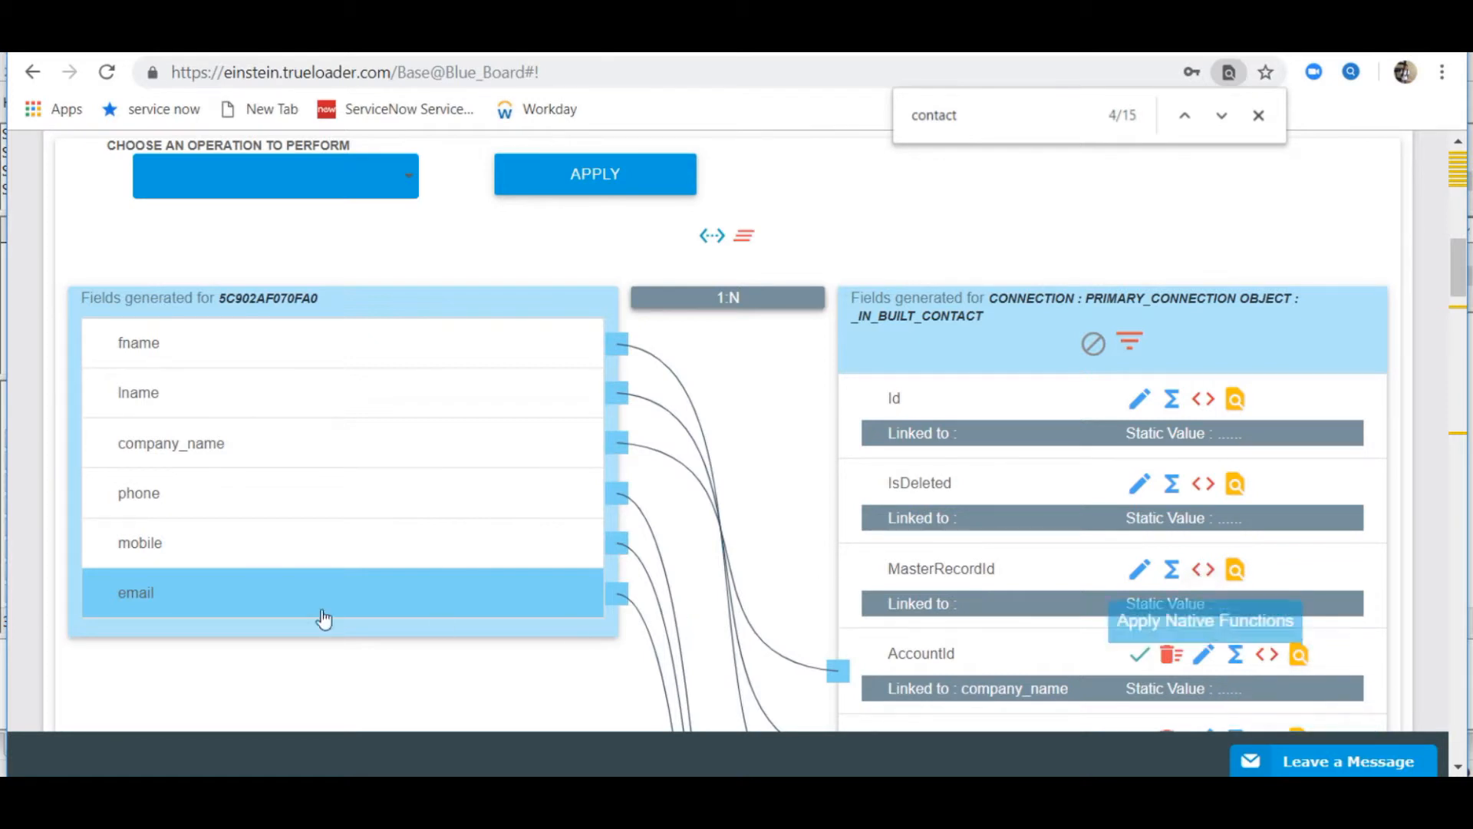
pyautogui.click(278, 609)
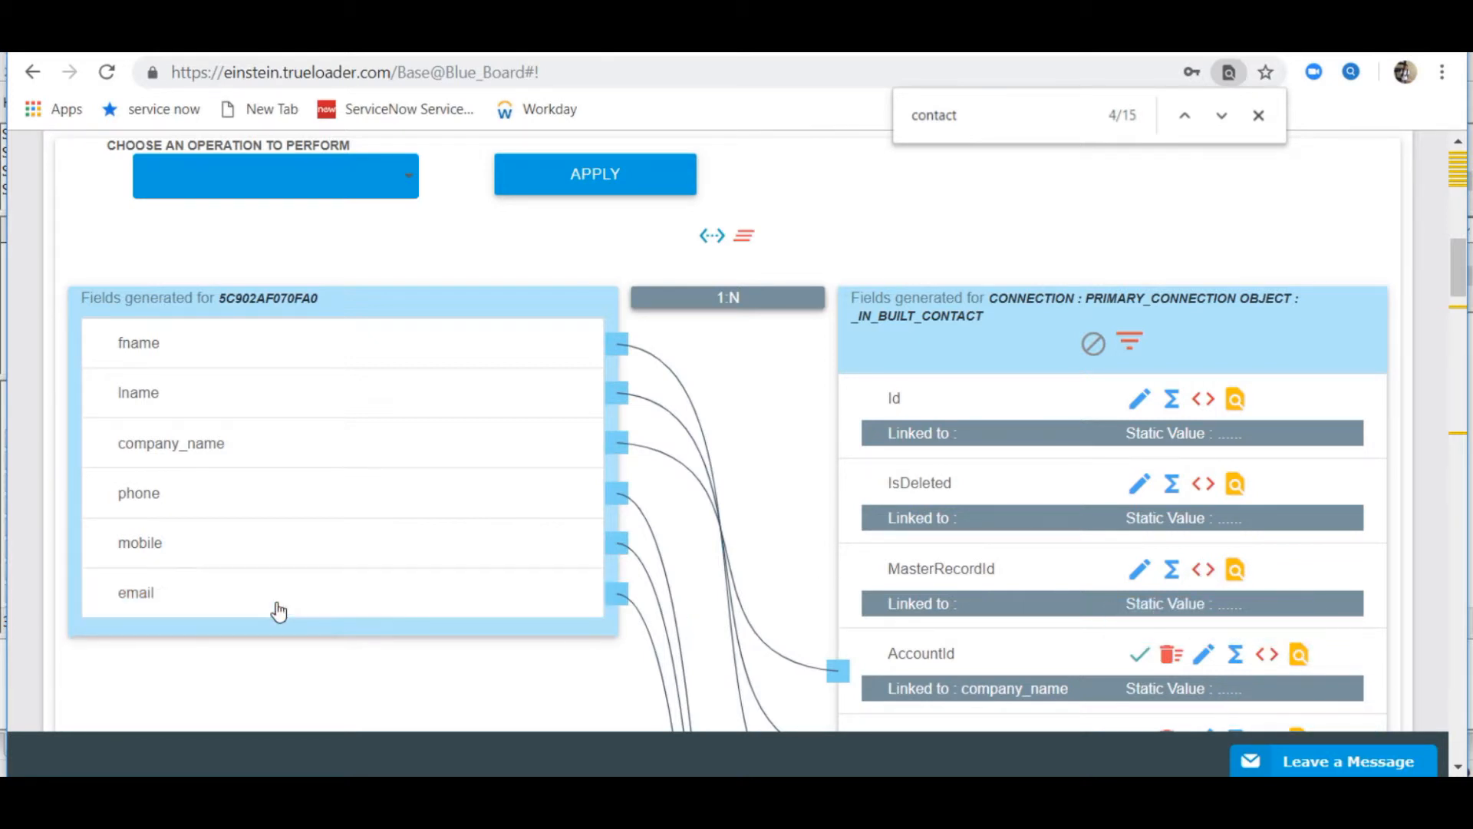
pyautogui.click(1300, 662)
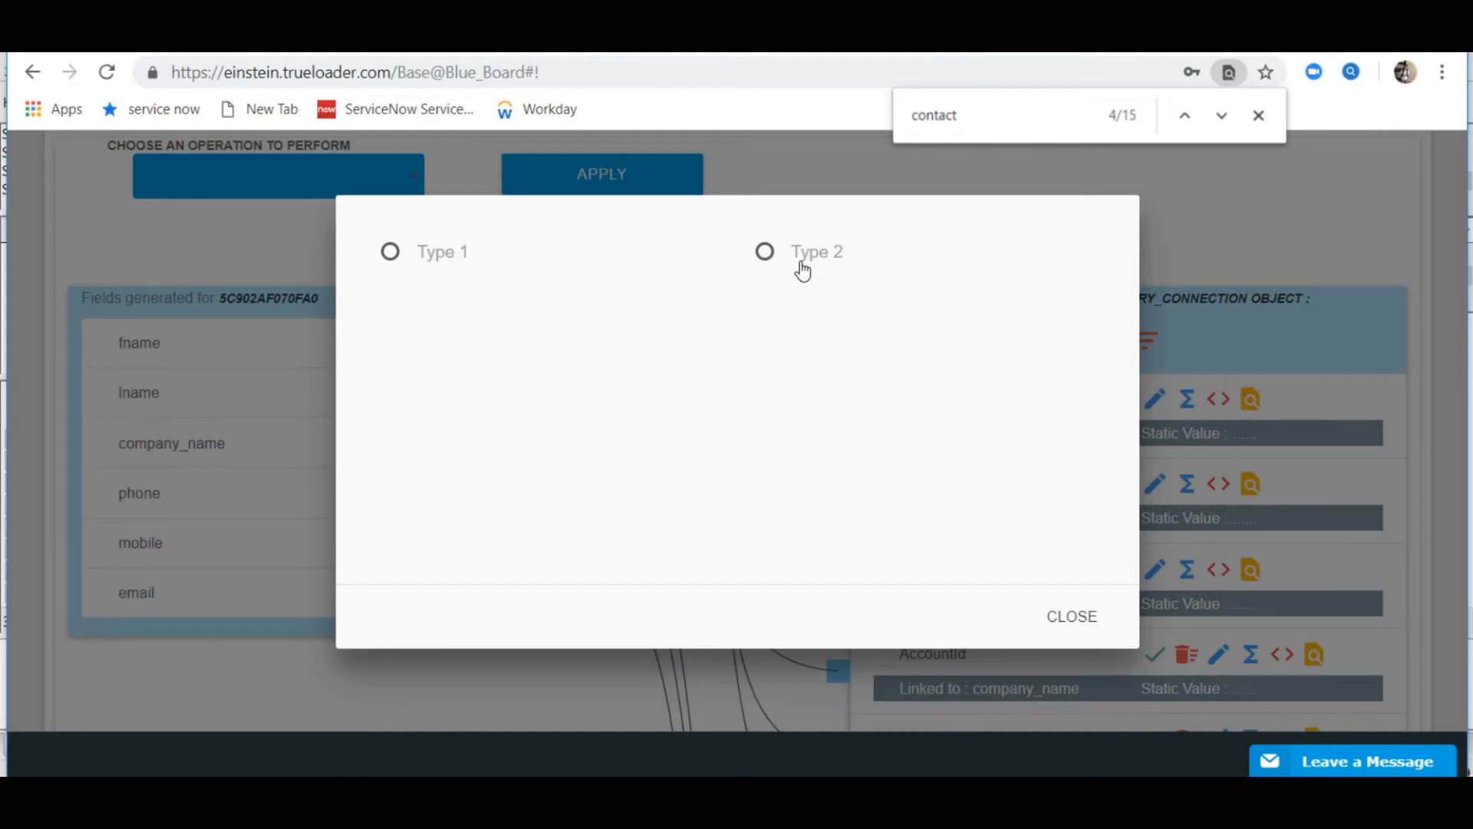
pyautogui.click(391, 253)
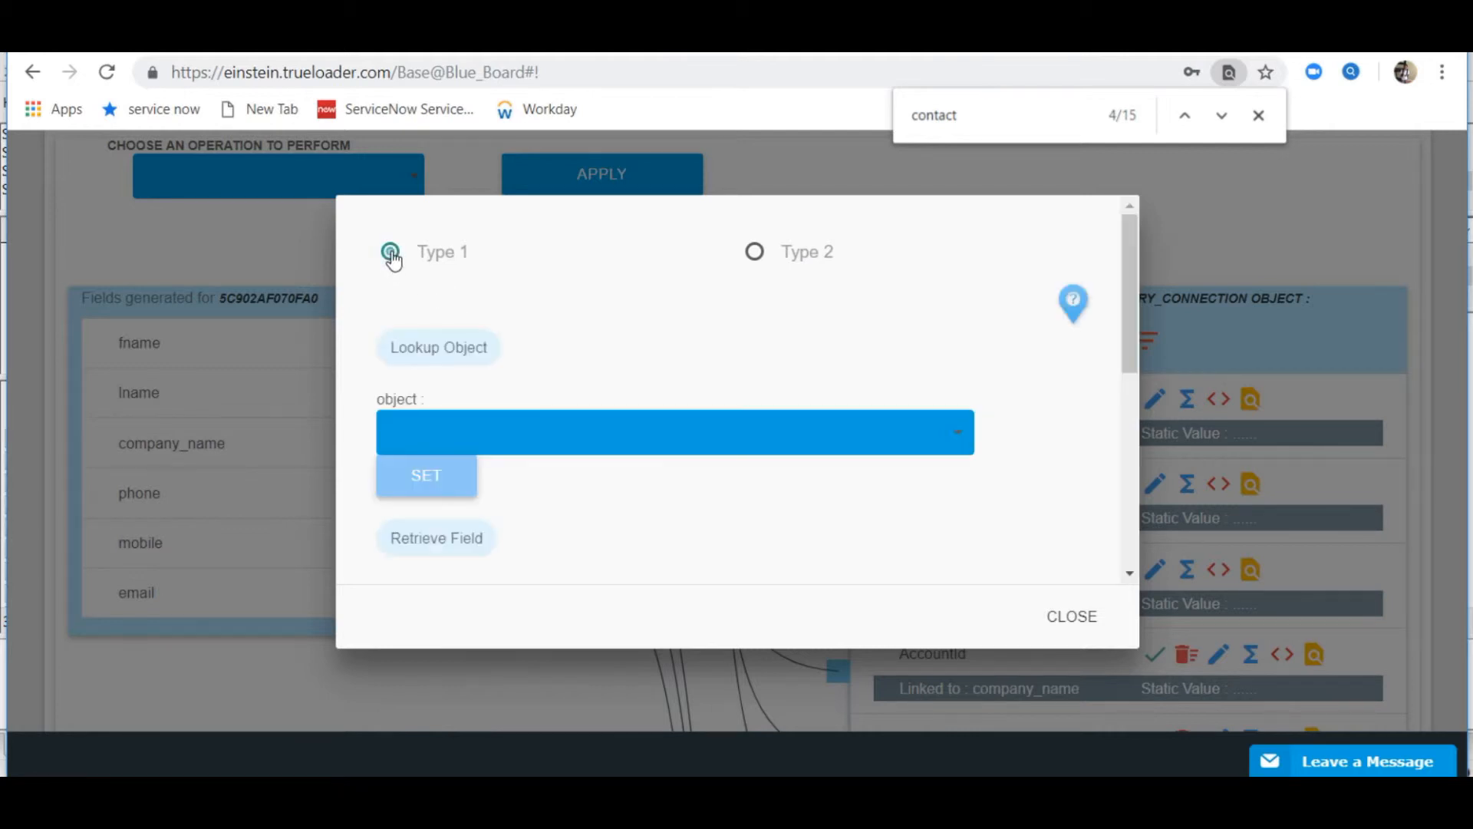
pyautogui.click(527, 444)
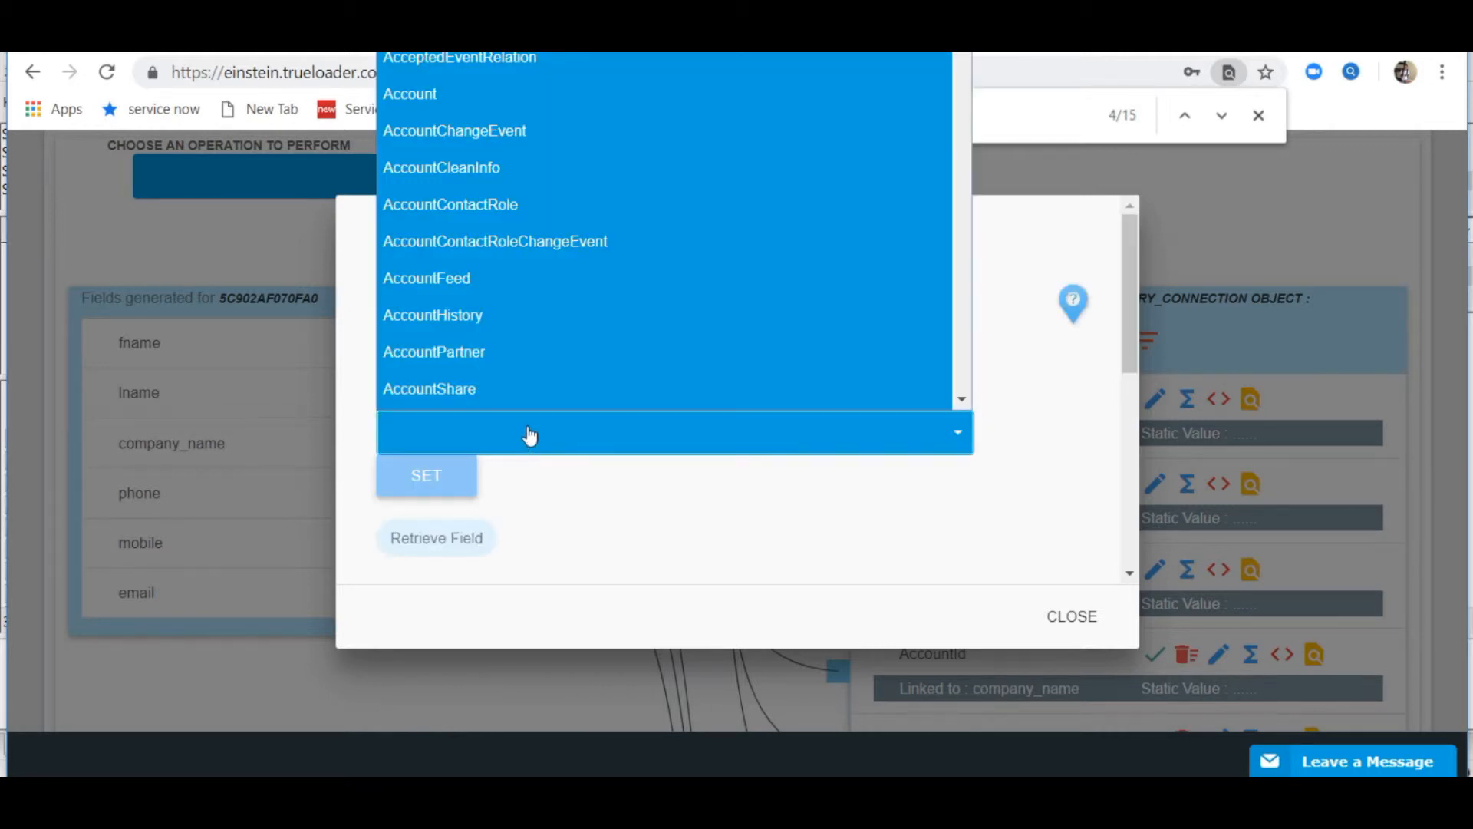
pyautogui.scroll(-1, 421, 153)
pyautogui.click(413, 60)
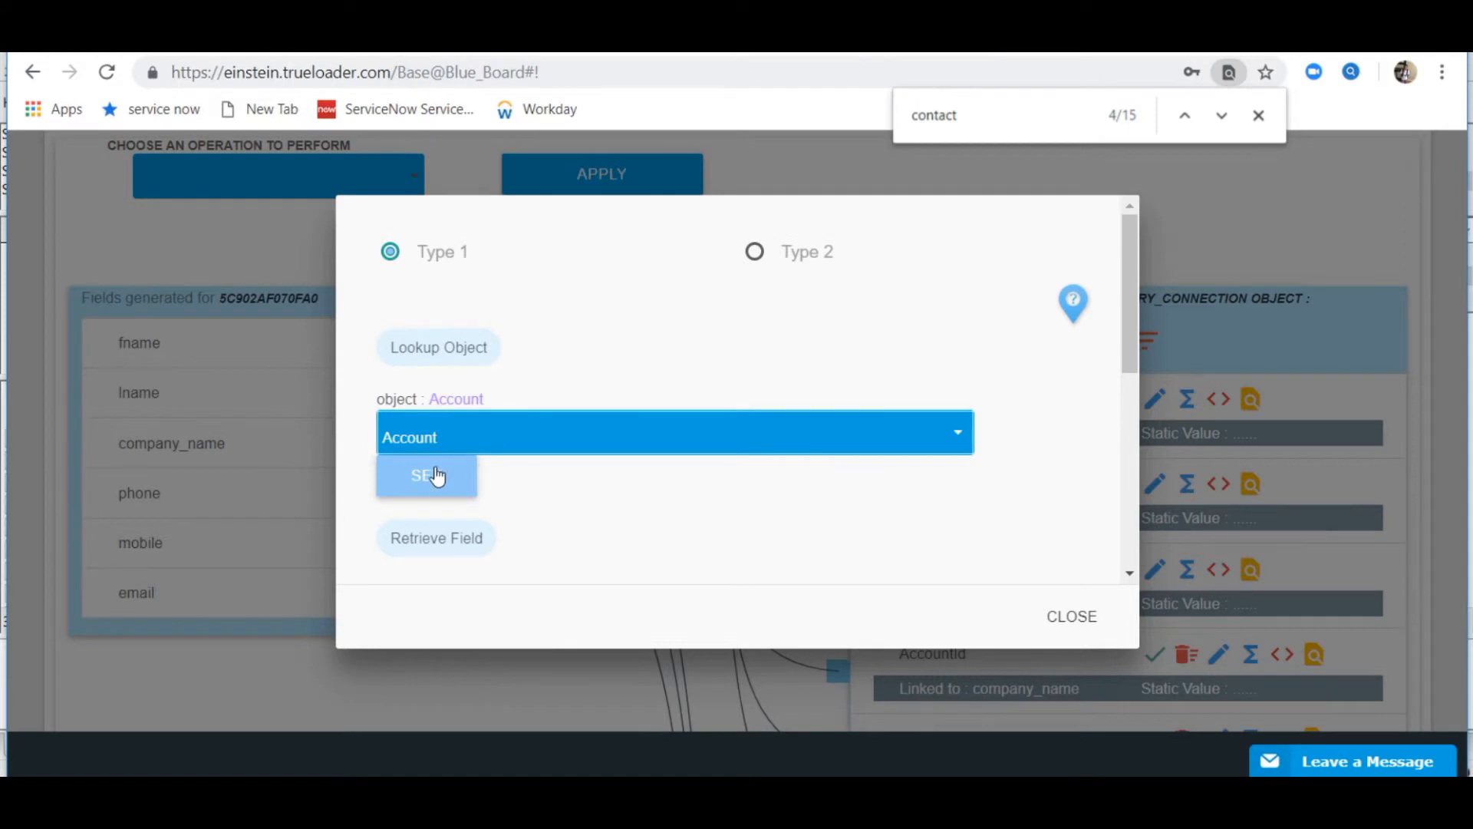
# Step: Choose Id as the field the Account lookup retrieves
pyautogui.scroll(-3, 538, 491)
pyautogui.click(464, 391)
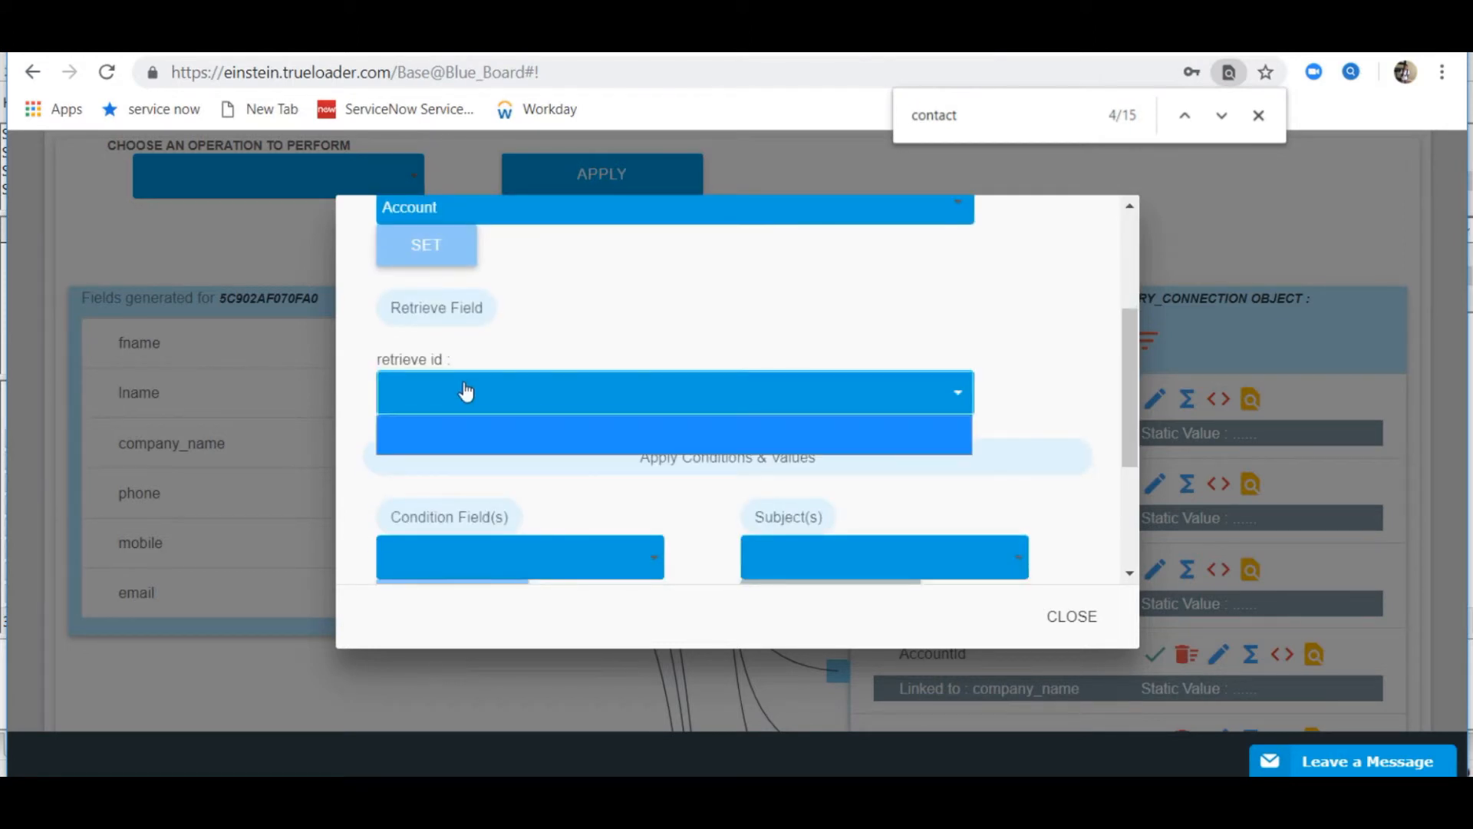
pyautogui.click(518, 396)
pyautogui.click(516, 398)
pyautogui.click(395, 482)
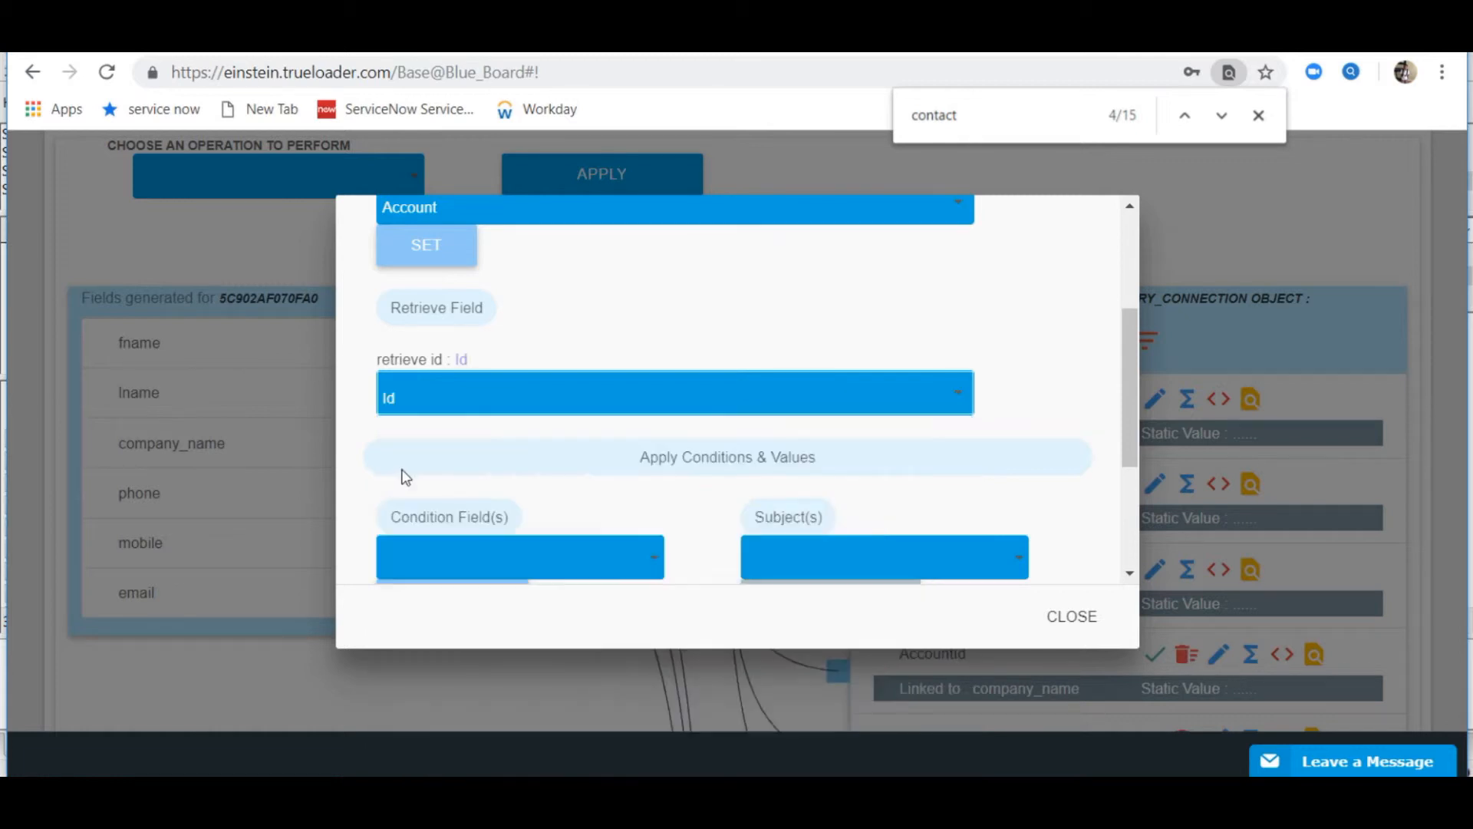
# Step: Add a lookup condition on the Name field with the source field company_name as its subject
pyautogui.scroll(-3, 914, 360)
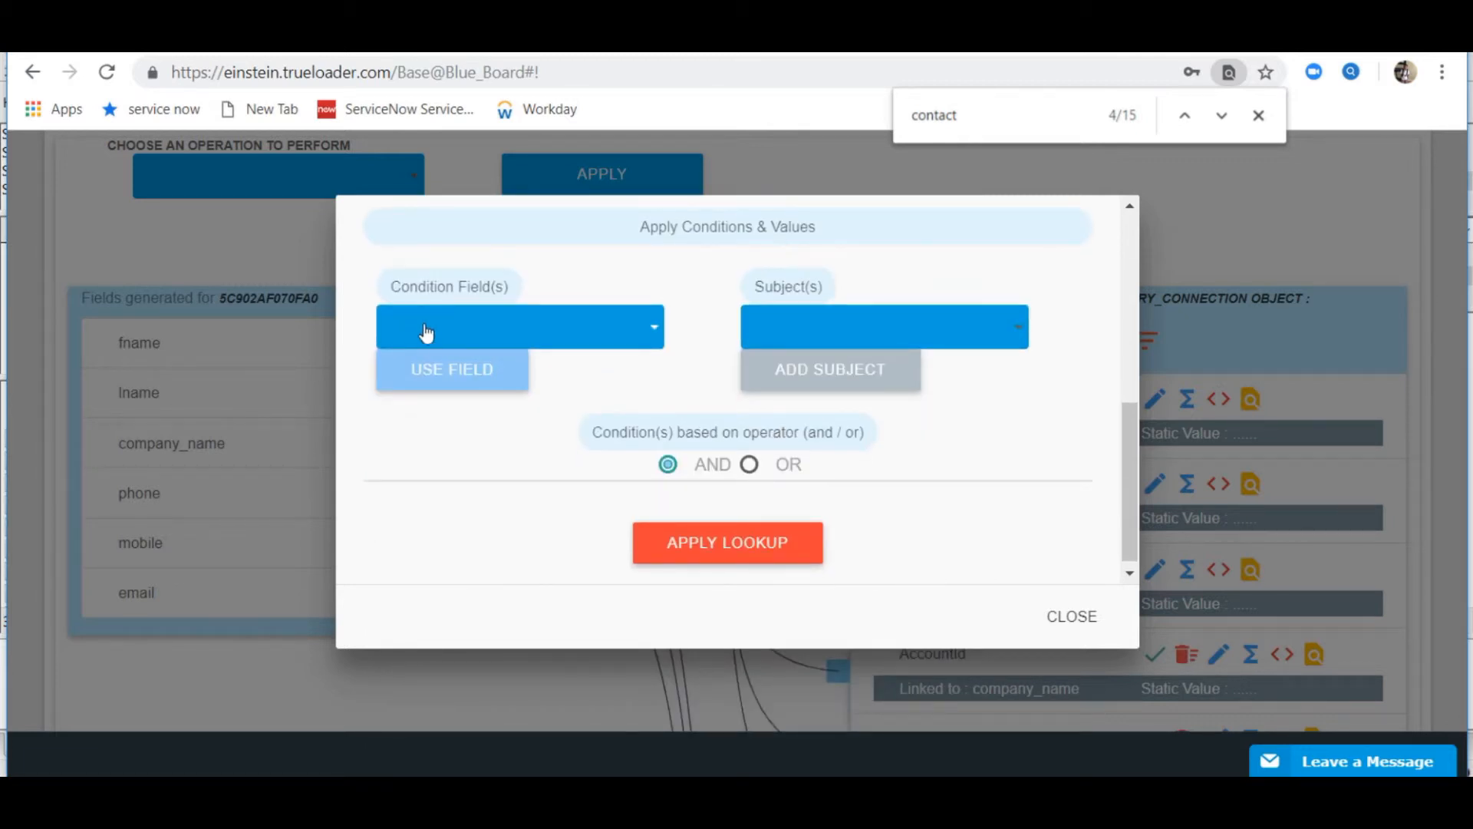
pyautogui.click(425, 331)
pyautogui.click(424, 530)
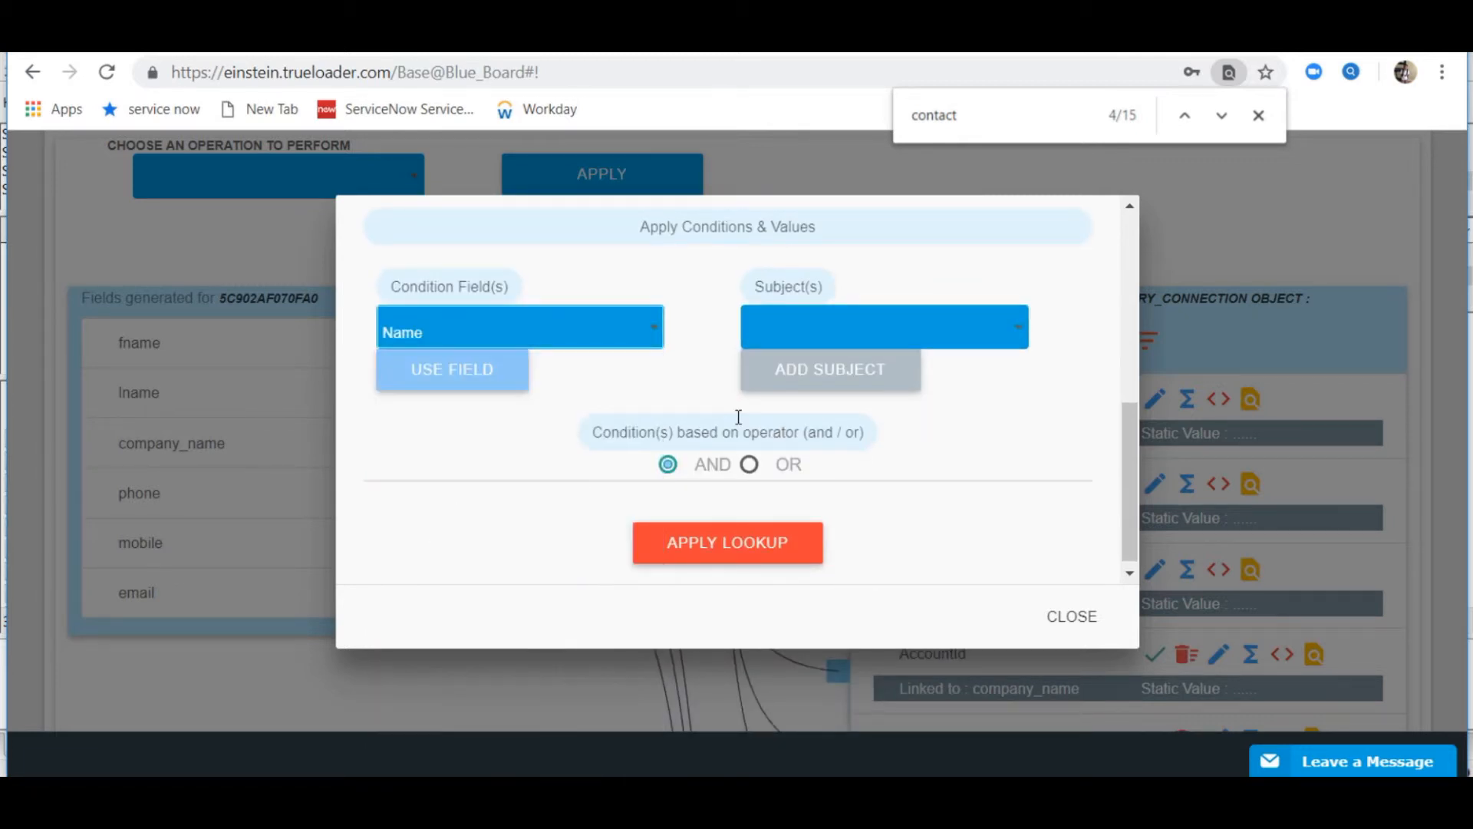
pyautogui.click(414, 384)
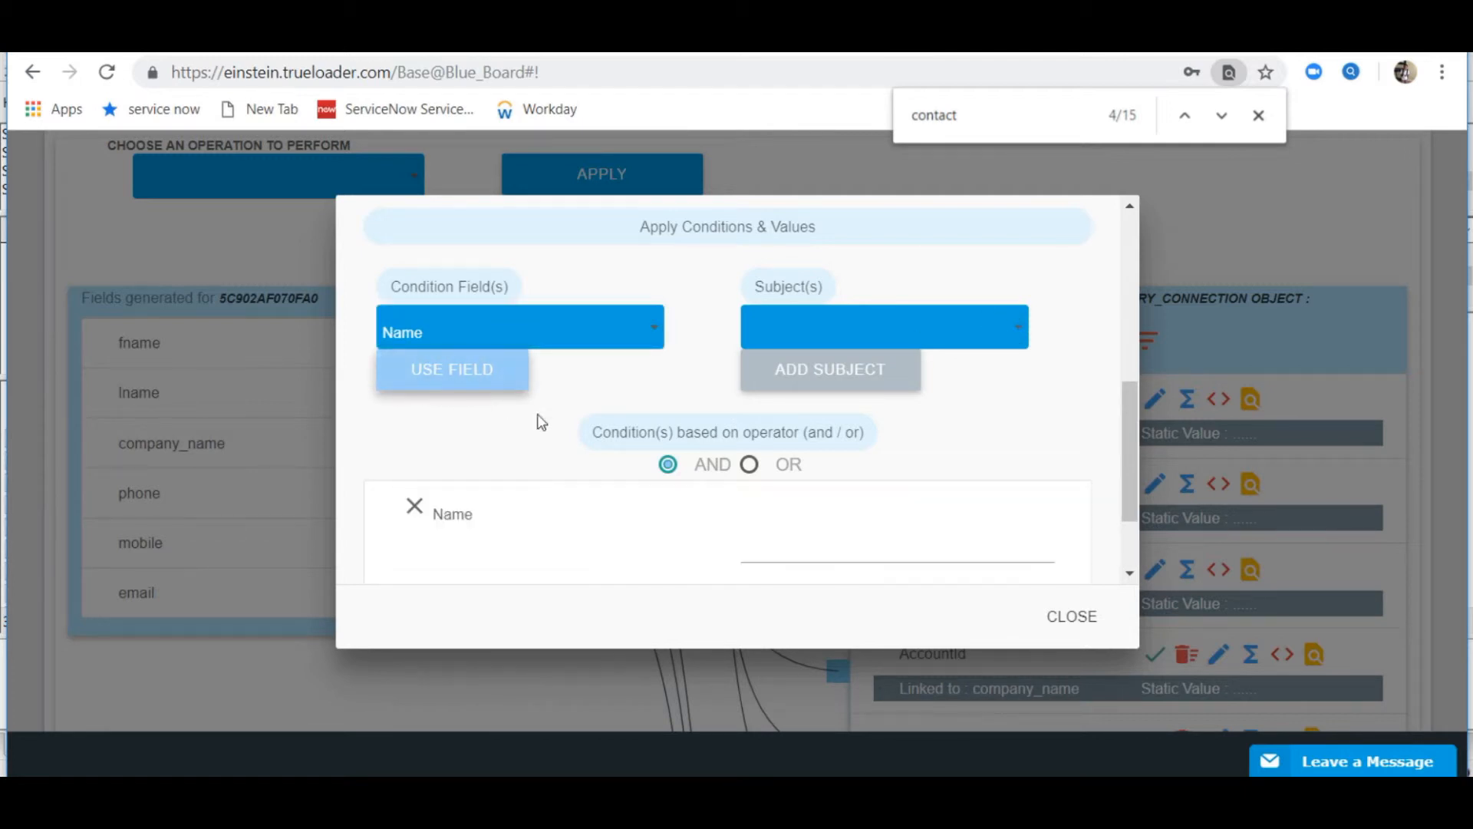
pyautogui.click(1013, 332)
pyautogui.click(855, 444)
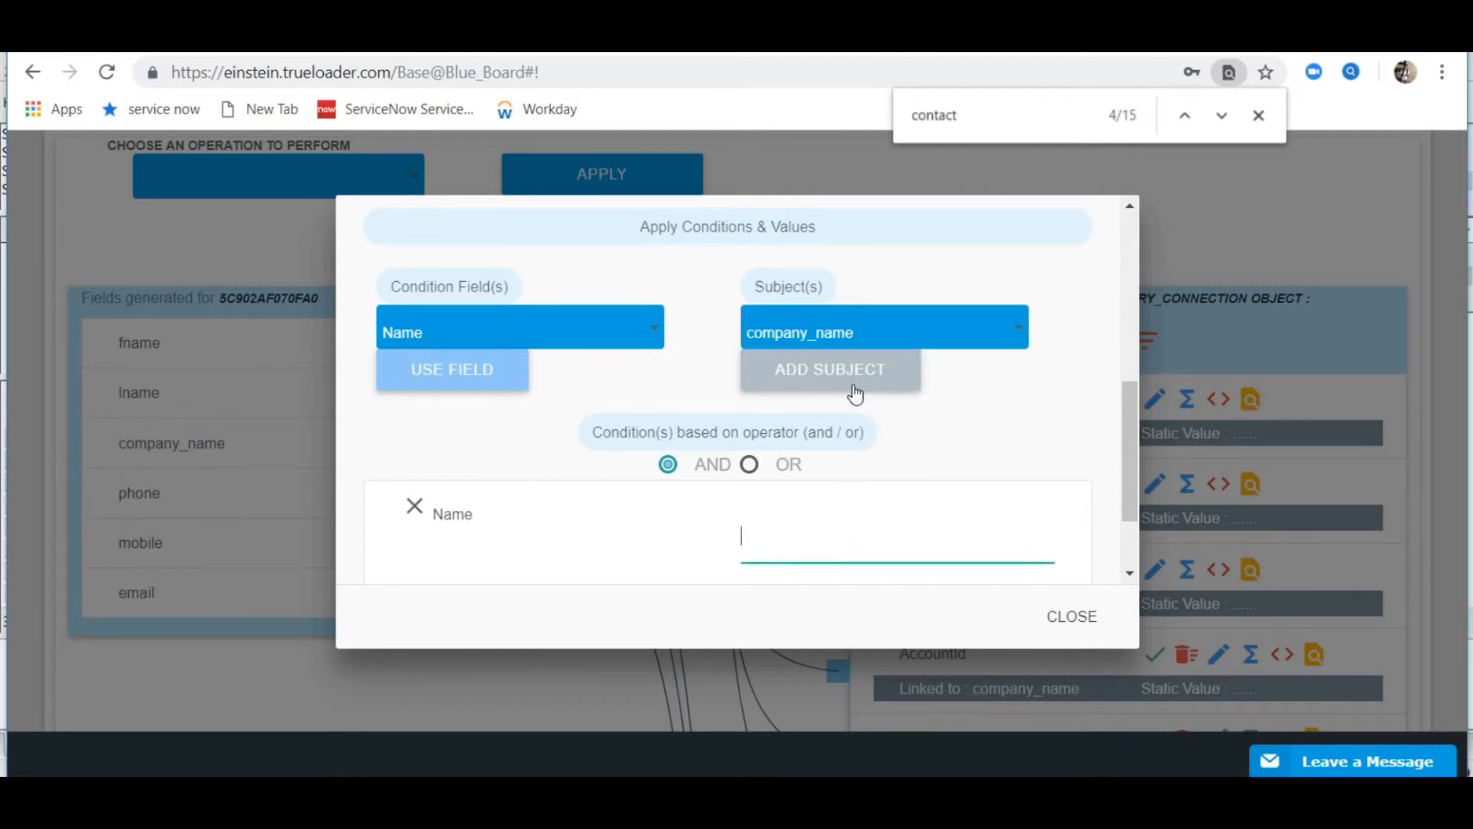
pyautogui.click(768, 372)
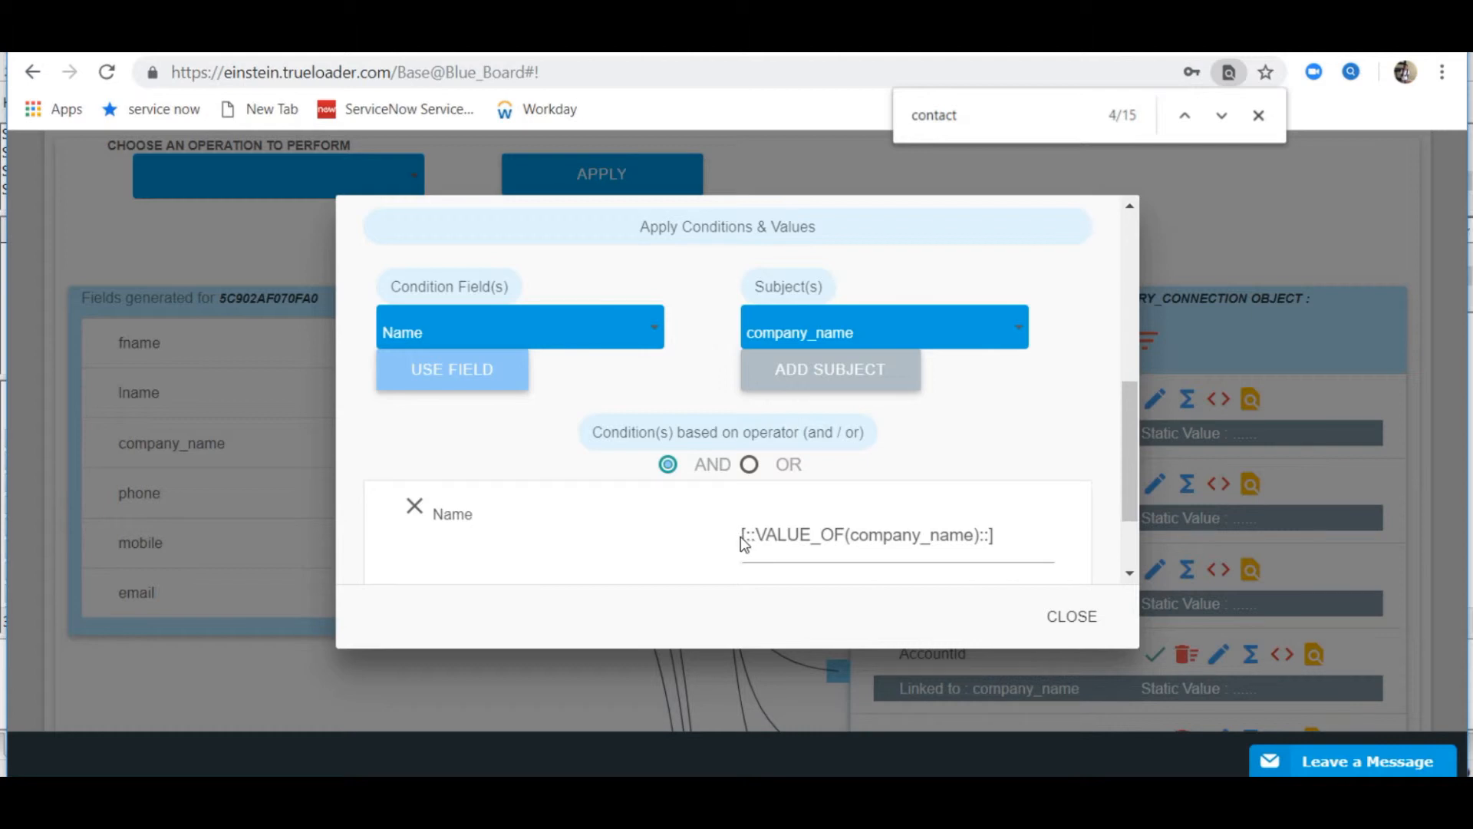
# Step: Enclose the Name condition's value in single quotes as '[::VALUE_OF(company_name)::]' and apply the lookup
pyautogui.click(742, 536)
pyautogui.write("'")
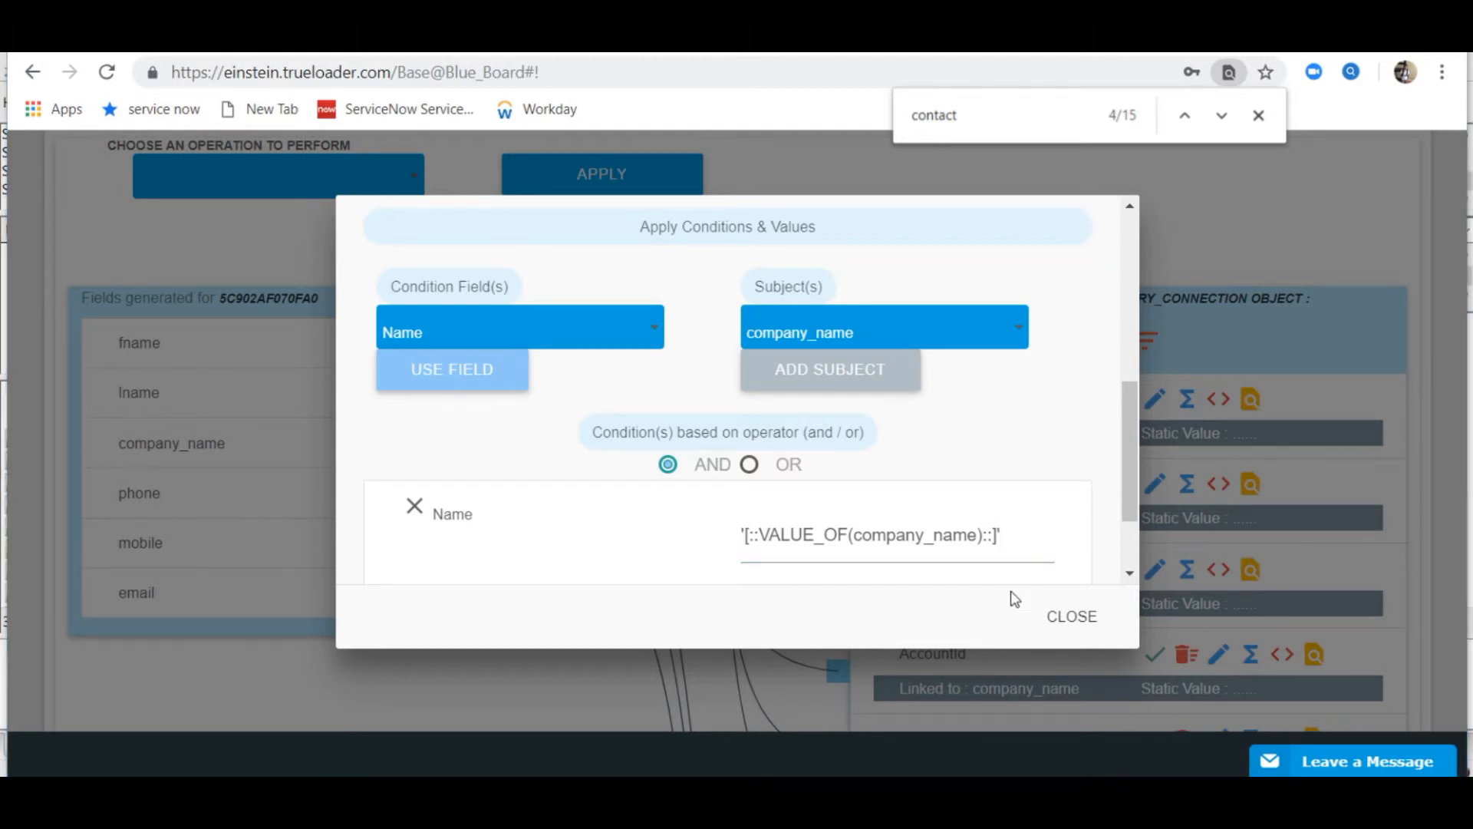
pyautogui.scroll(-1, 984, 446)
pyautogui.scroll(-2, 984, 446)
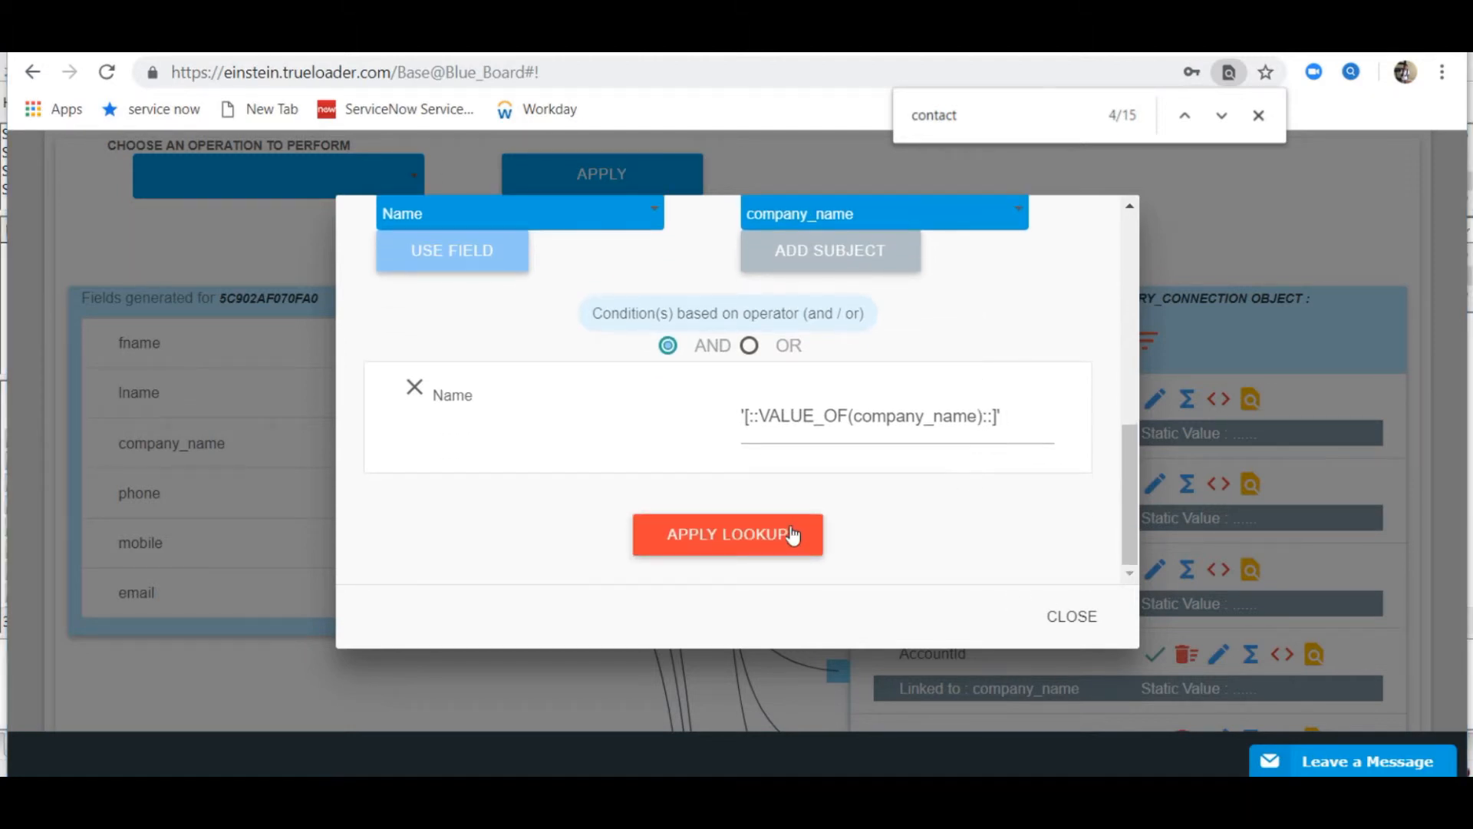
pyautogui.click(706, 535)
# Step: Apply the operation Use All - Update or Create every data that comes from Source Dataset to the mapping
pyautogui.scroll(3, 405, 356)
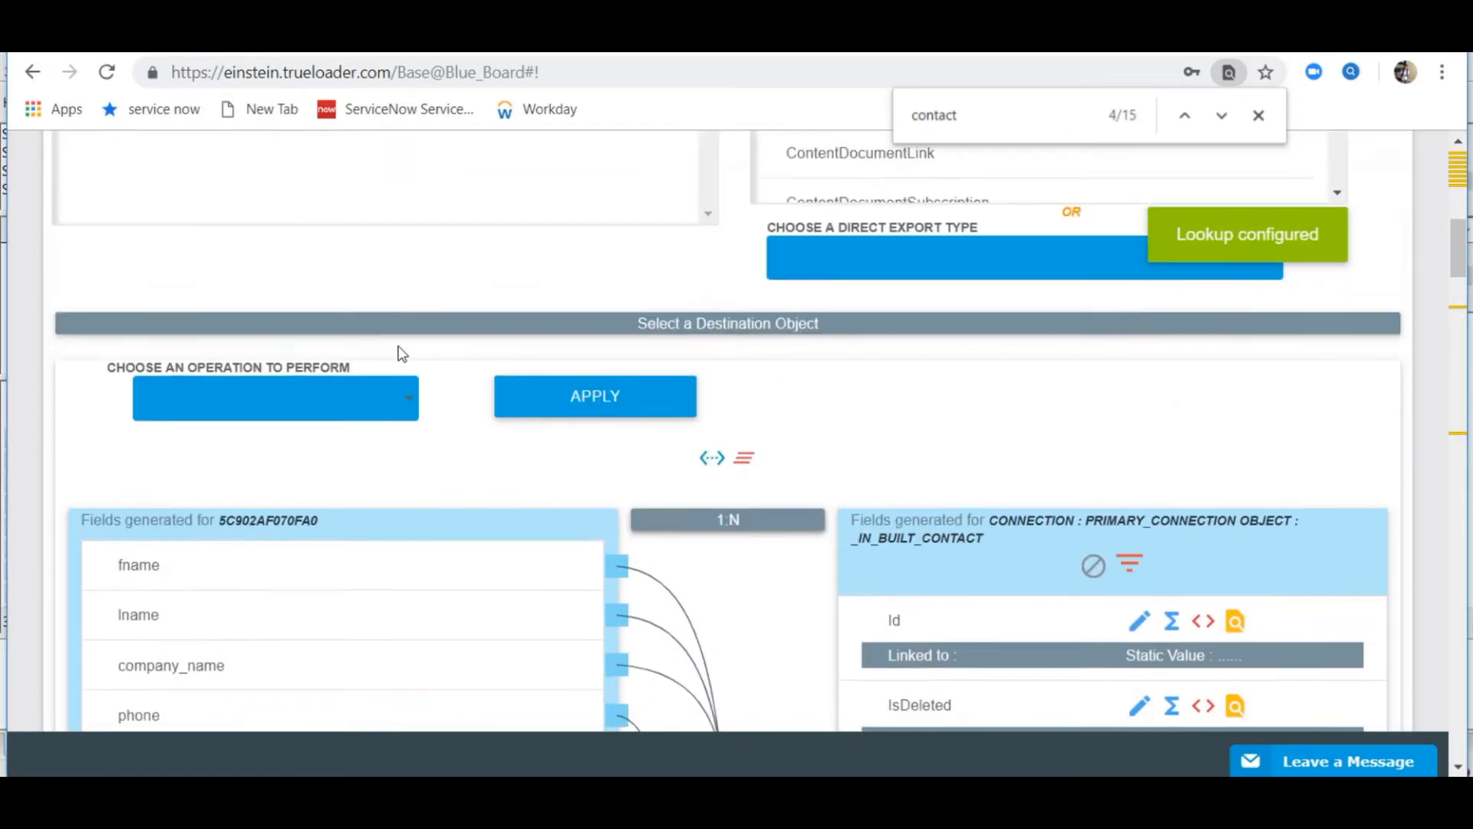
pyautogui.click(409, 413)
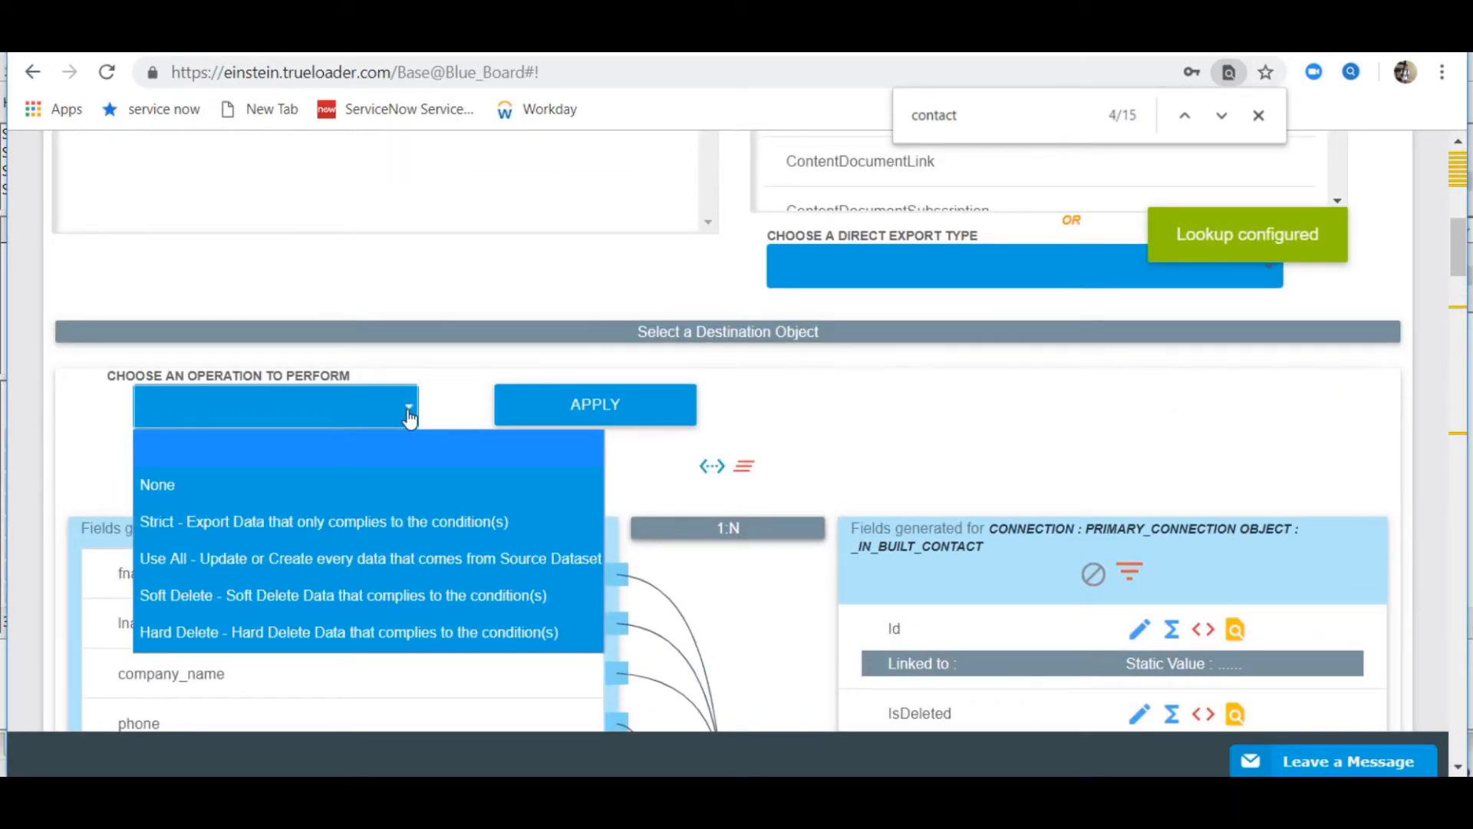
pyautogui.click(330, 559)
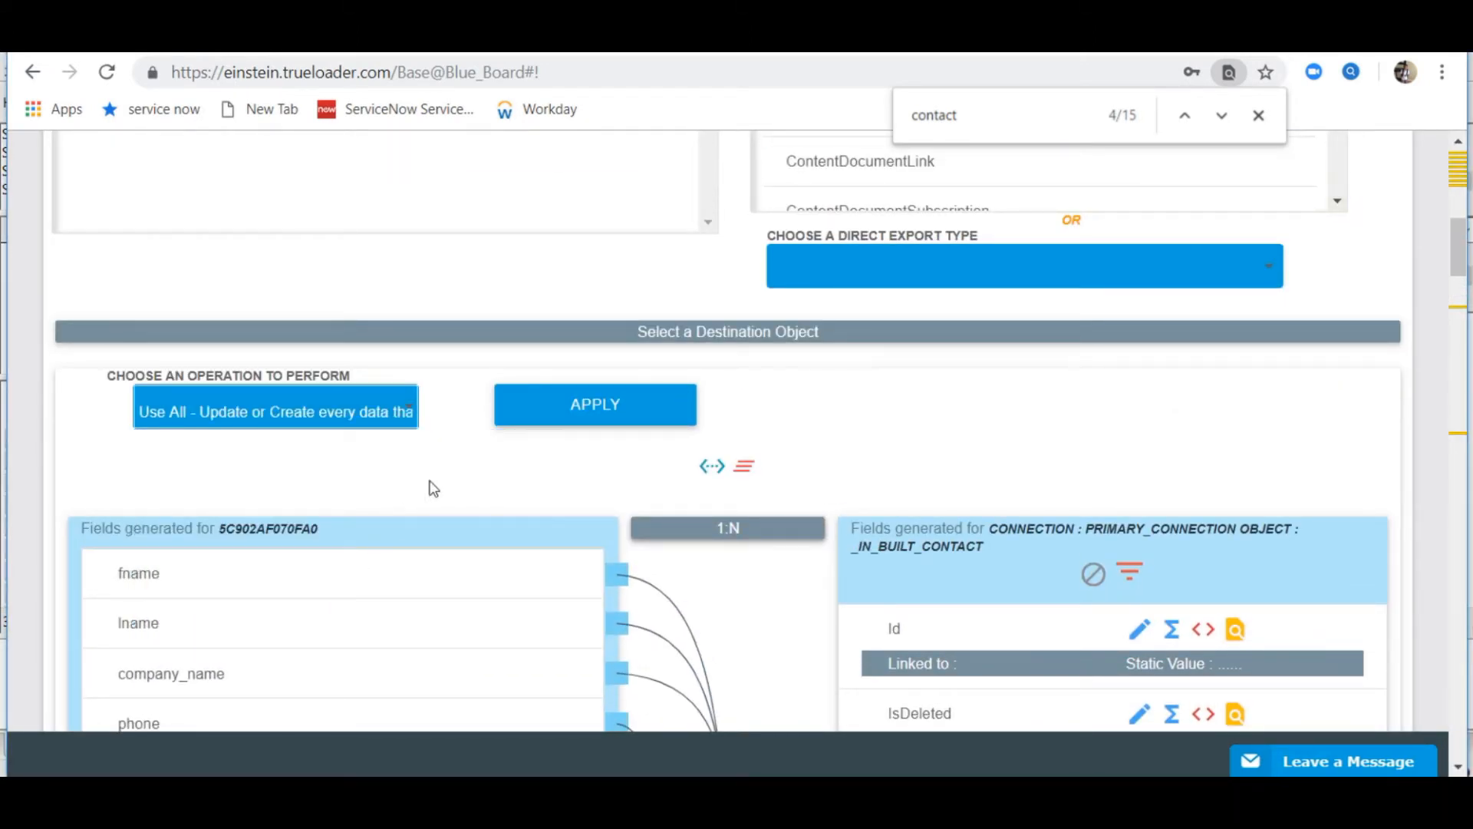
pyautogui.click(541, 414)
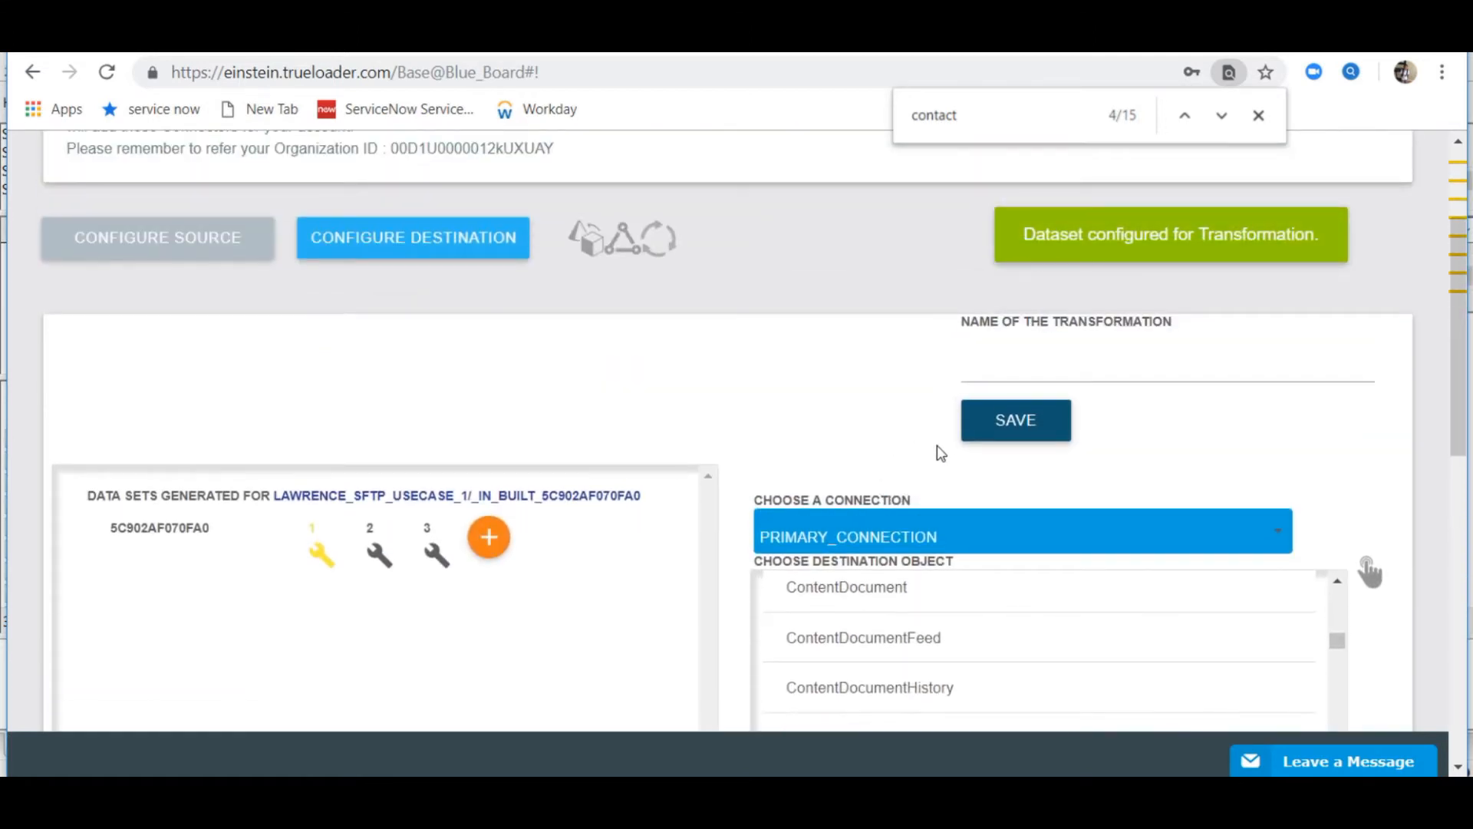
# Step: Save the transformation under the name contact_lookup_sftp and deploy it
pyautogui.click(1010, 370)
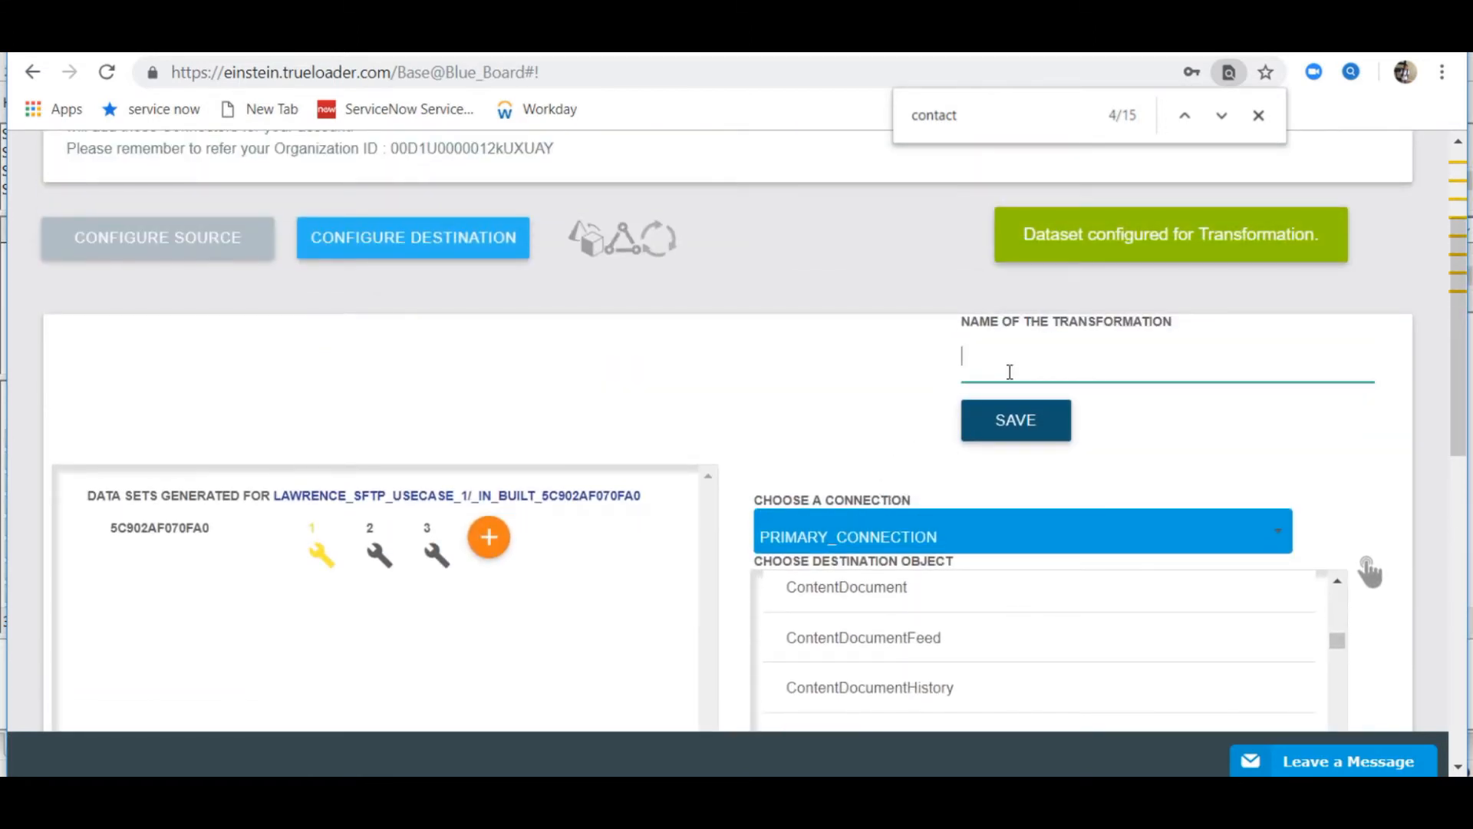
pyautogui.write('contact_lookup_sftp')
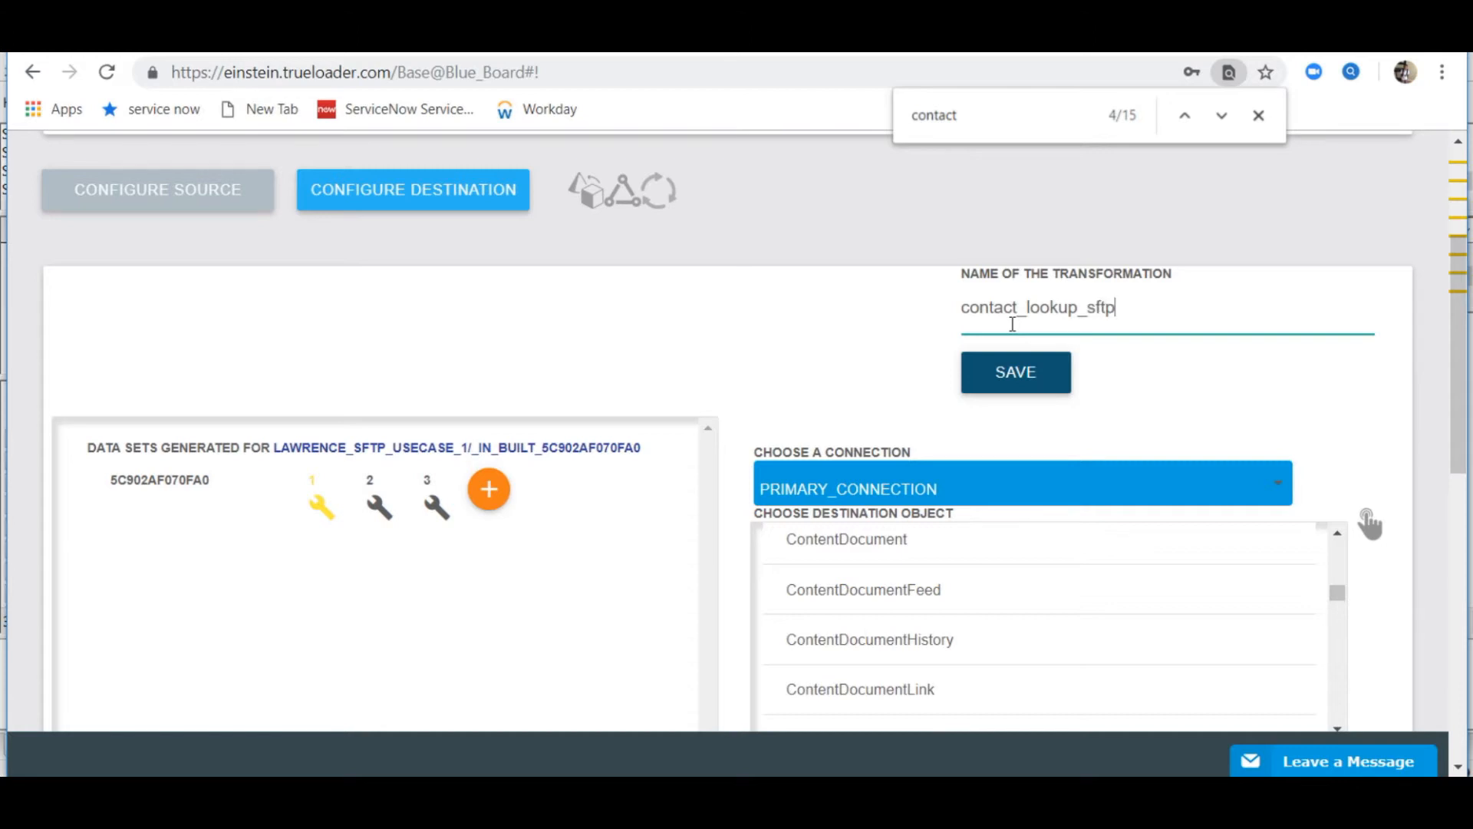
pyautogui.click(1021, 376)
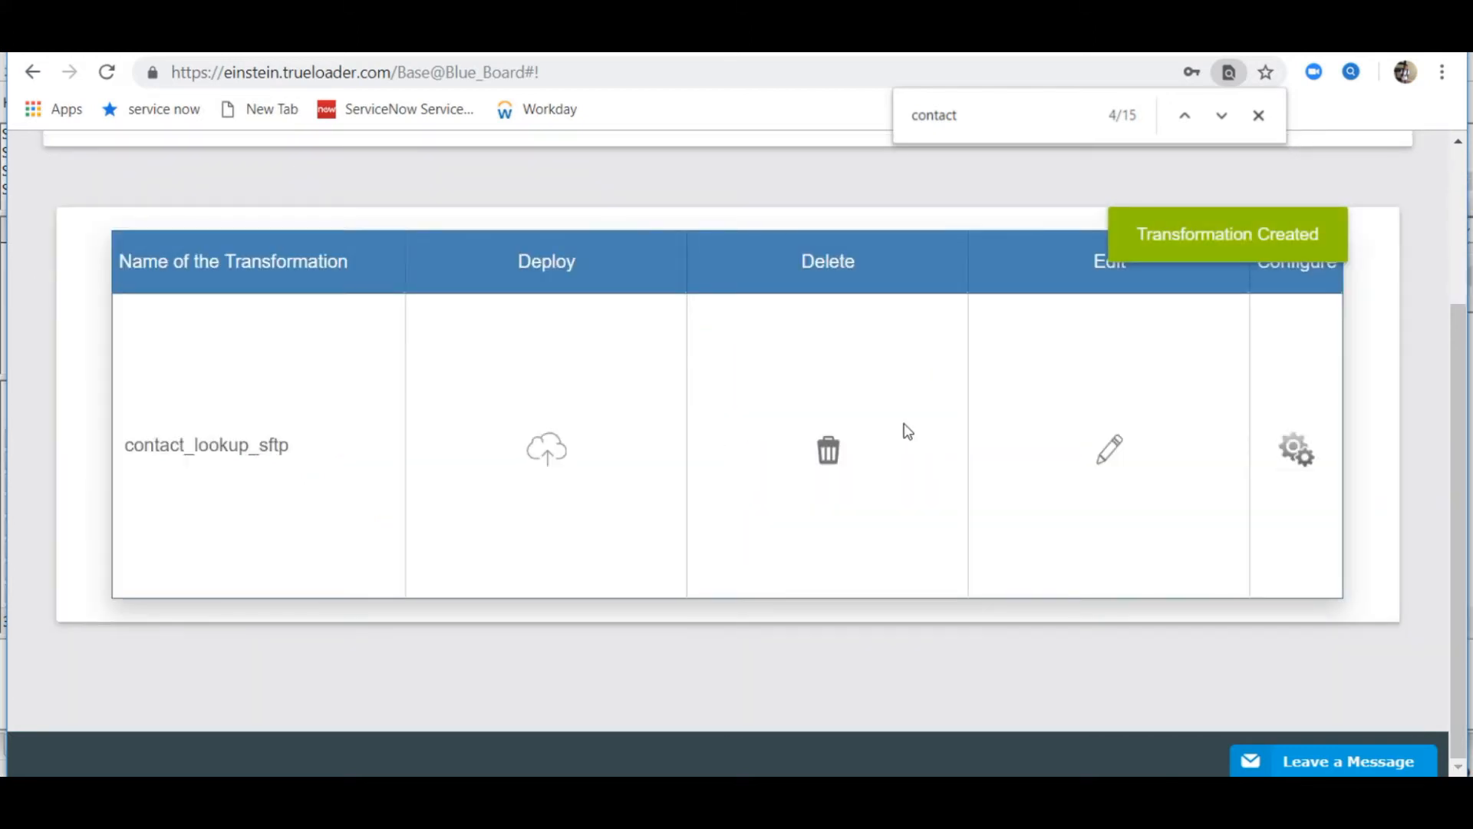
pyautogui.click(544, 454)
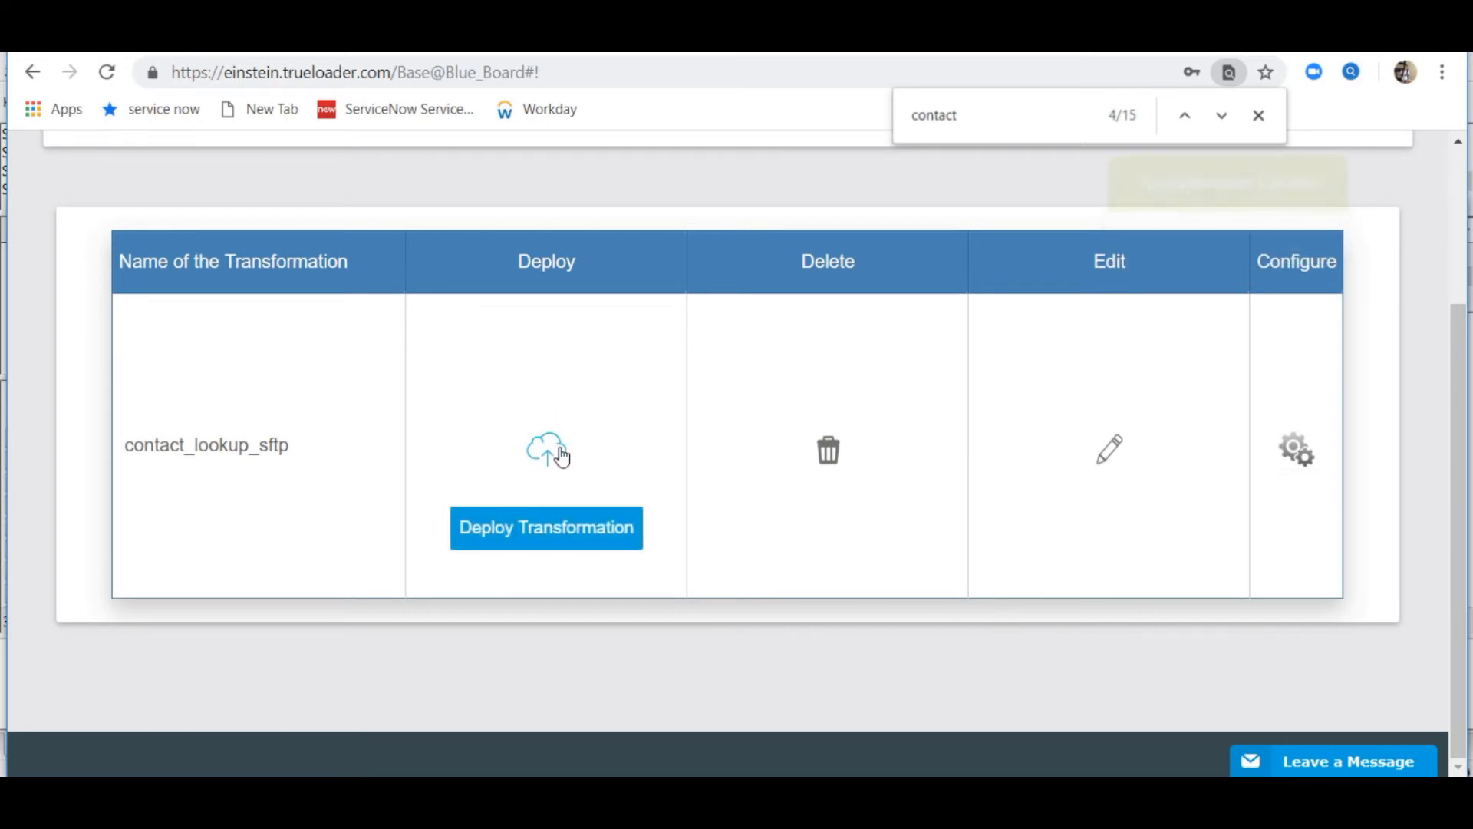
pyautogui.click(561, 456)
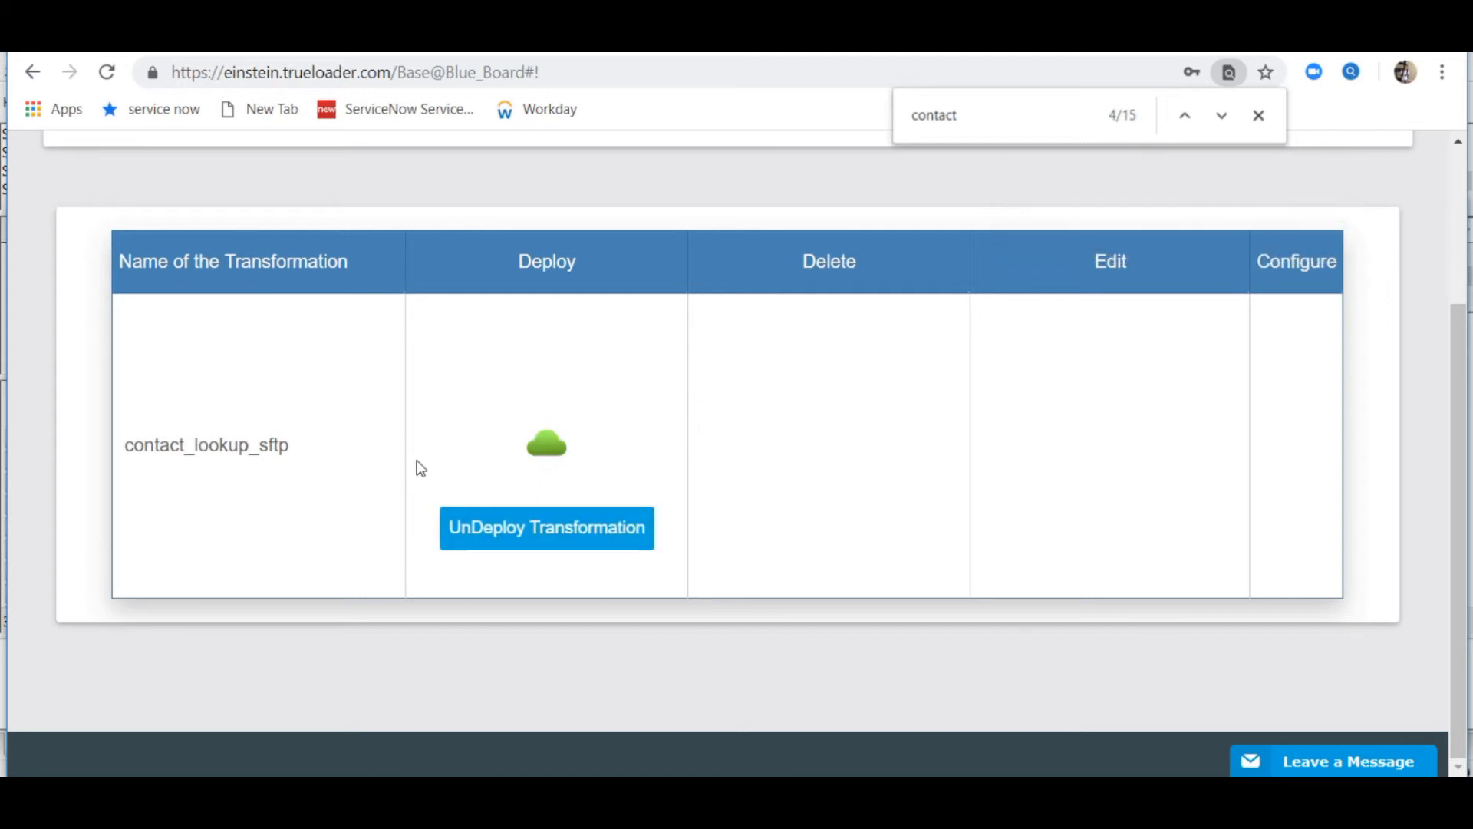
# Step: Run the deployed contact_lookup_sftp transformation from the list of deployed packages
pyautogui.scroll(3, 138, 378)
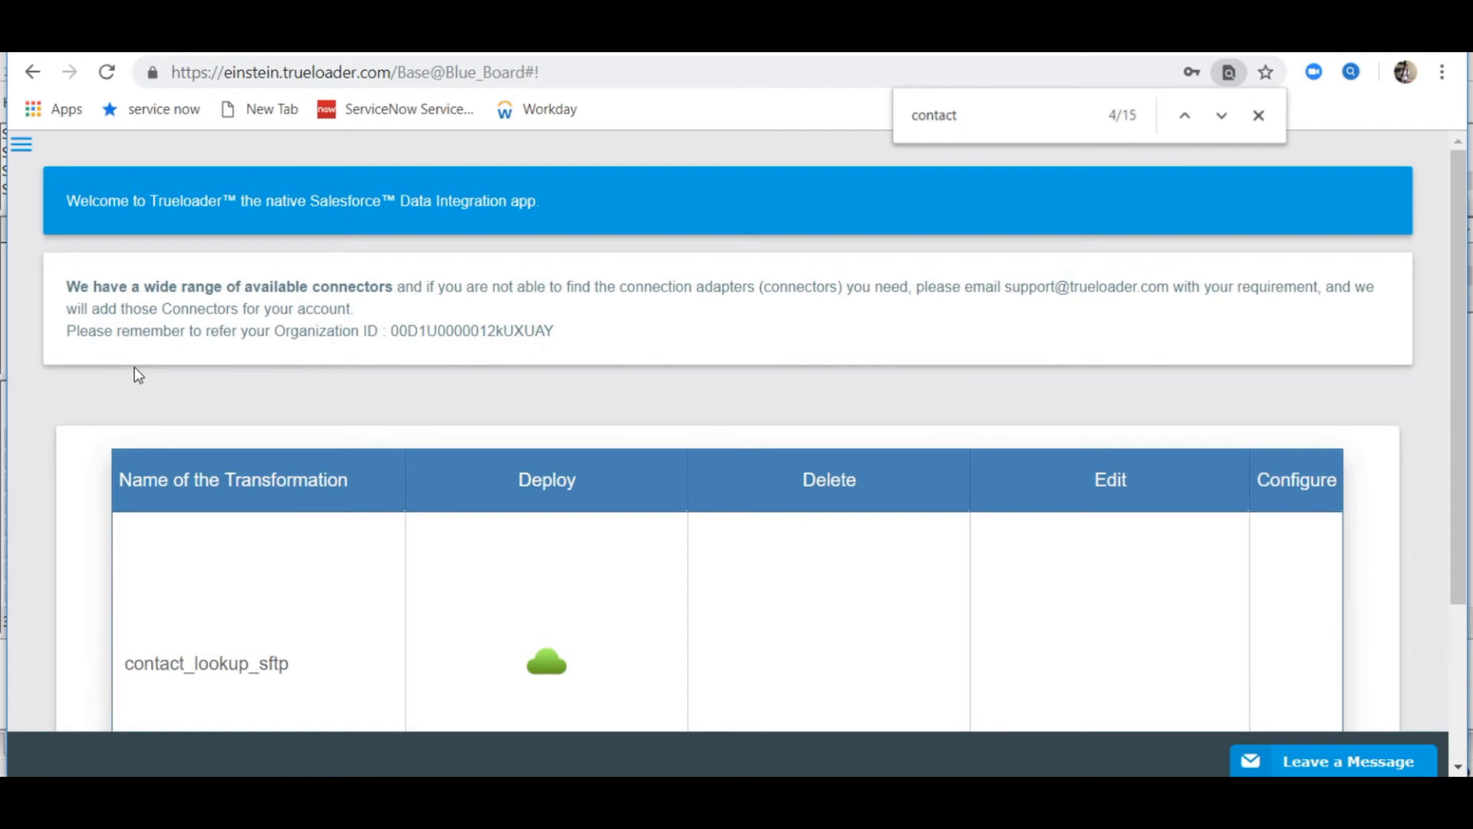
pyautogui.click(28, 149)
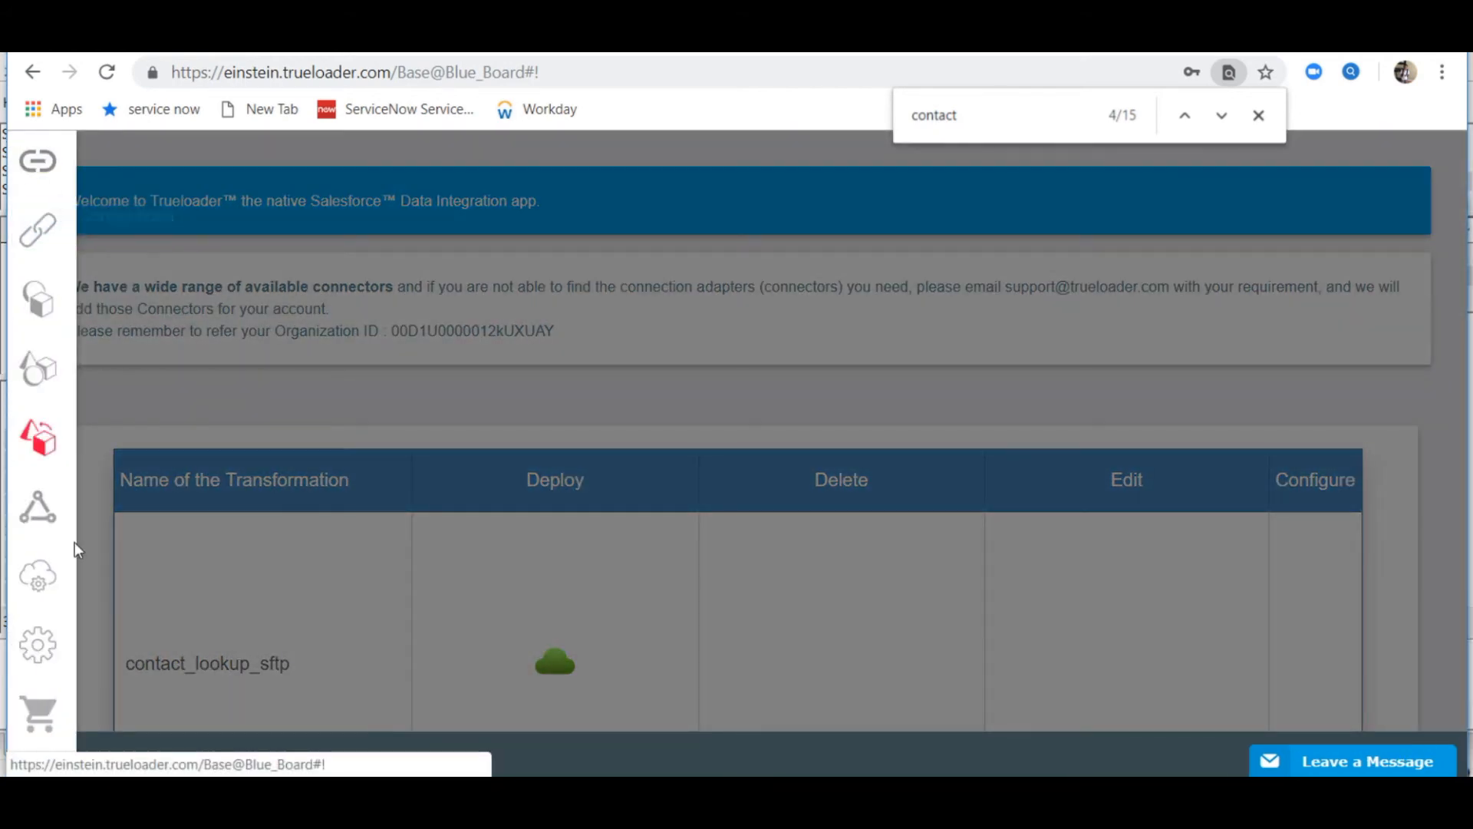
pyautogui.click(42, 580)
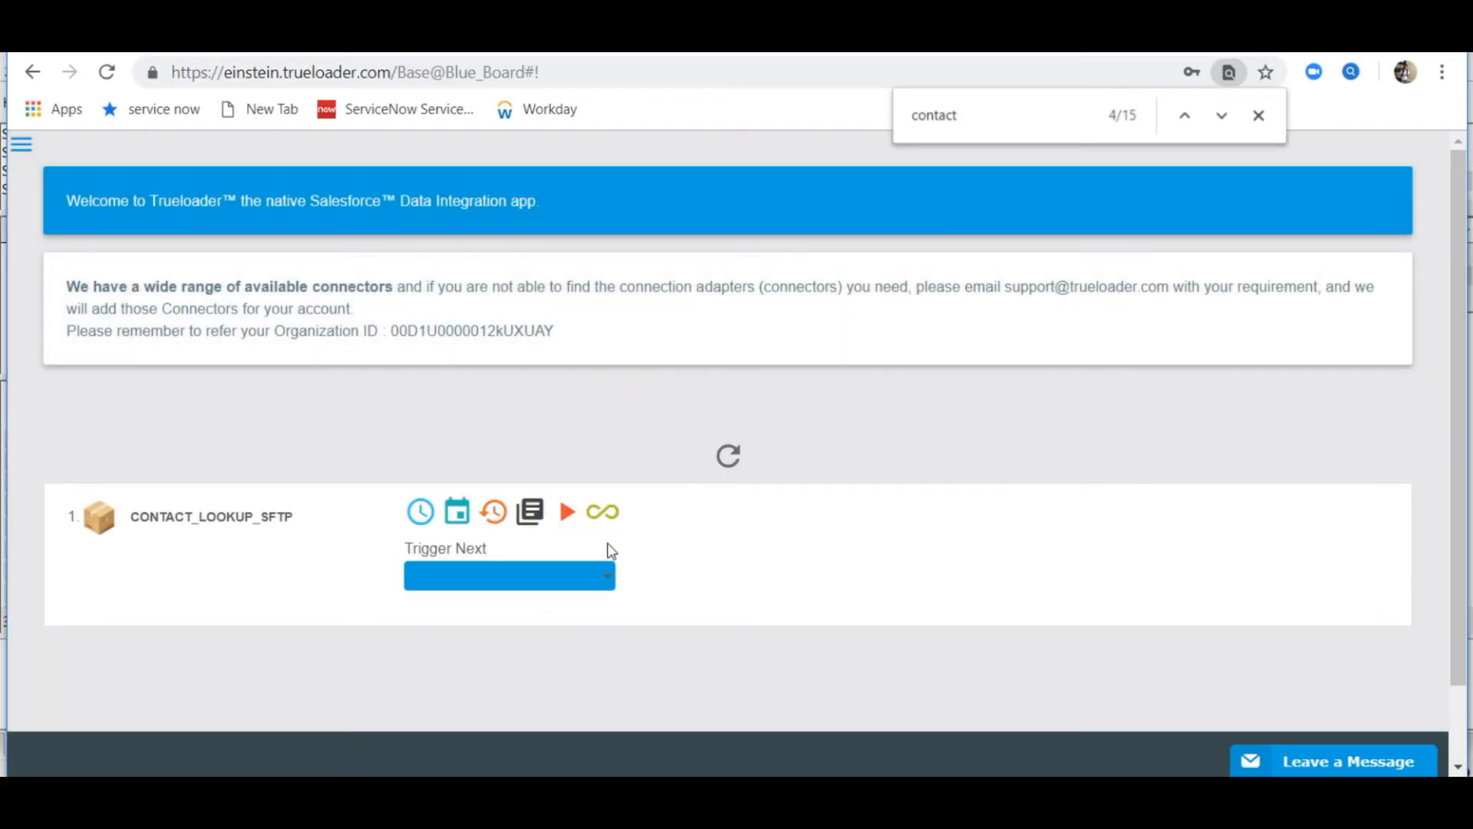
pyautogui.click(561, 512)
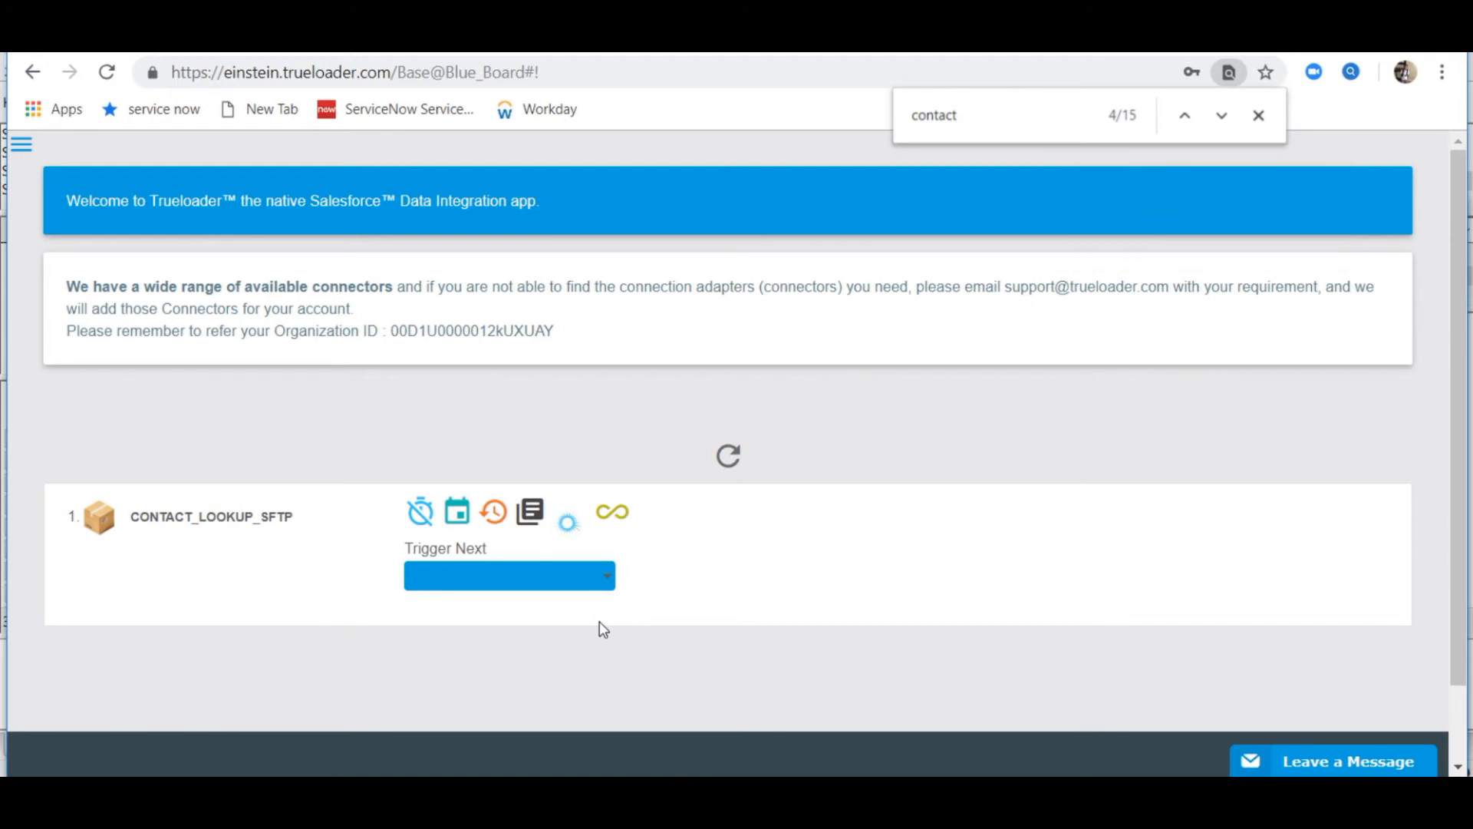
# Step: Refresh the deployed package list repeatedly to check the status of the contact_lookup_sftp run
pyautogui.click(725, 463)
pyautogui.click(727, 464)
pyautogui.click(727, 462)
pyautogui.click(725, 463)
pyautogui.click(725, 463)
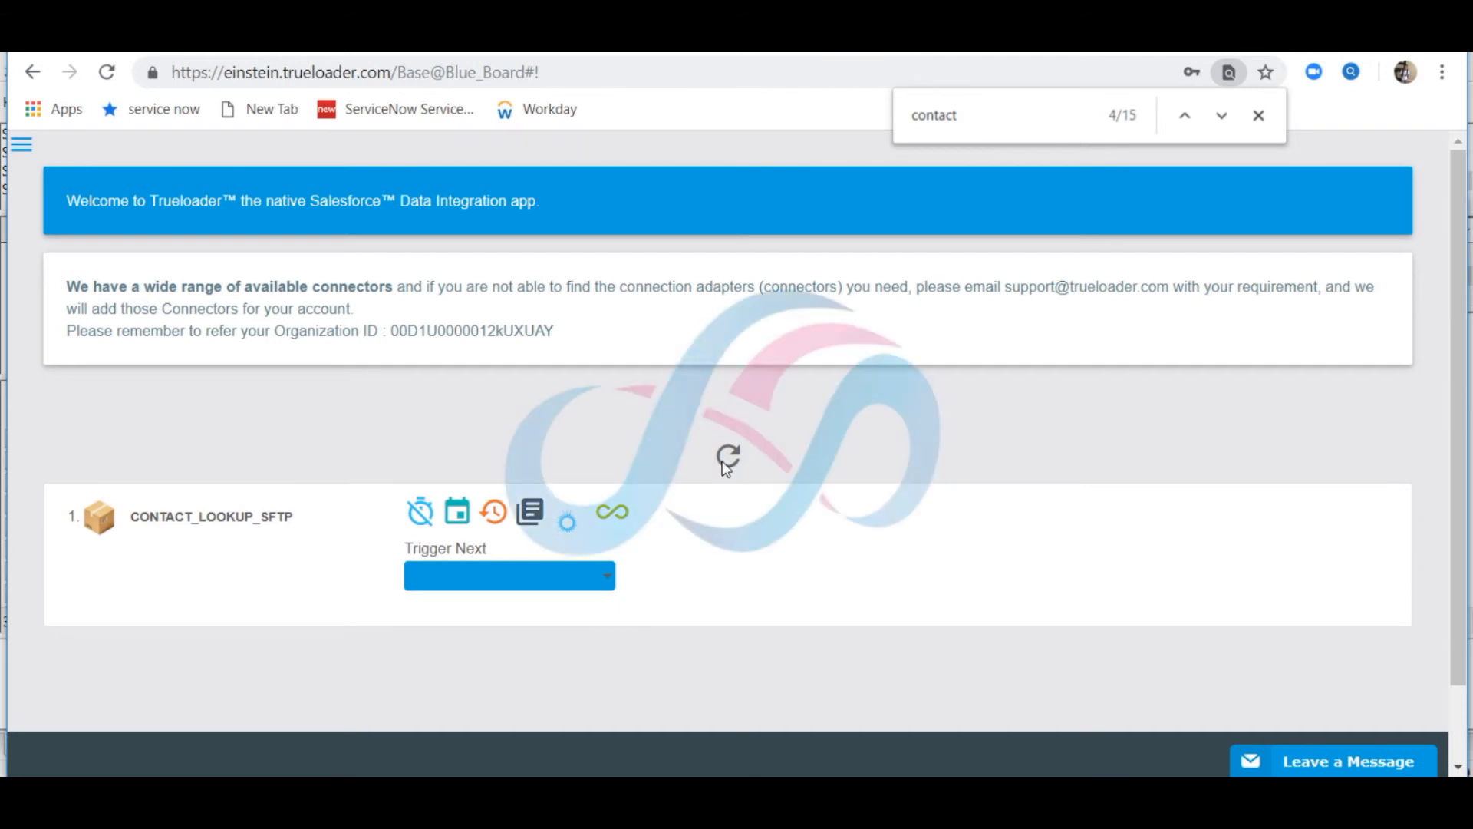
pyautogui.click(725, 467)
# Step: Open the latest run log of contact_lookup_sftp, check the insert results of the first records, and close the log
pyautogui.click(494, 523)
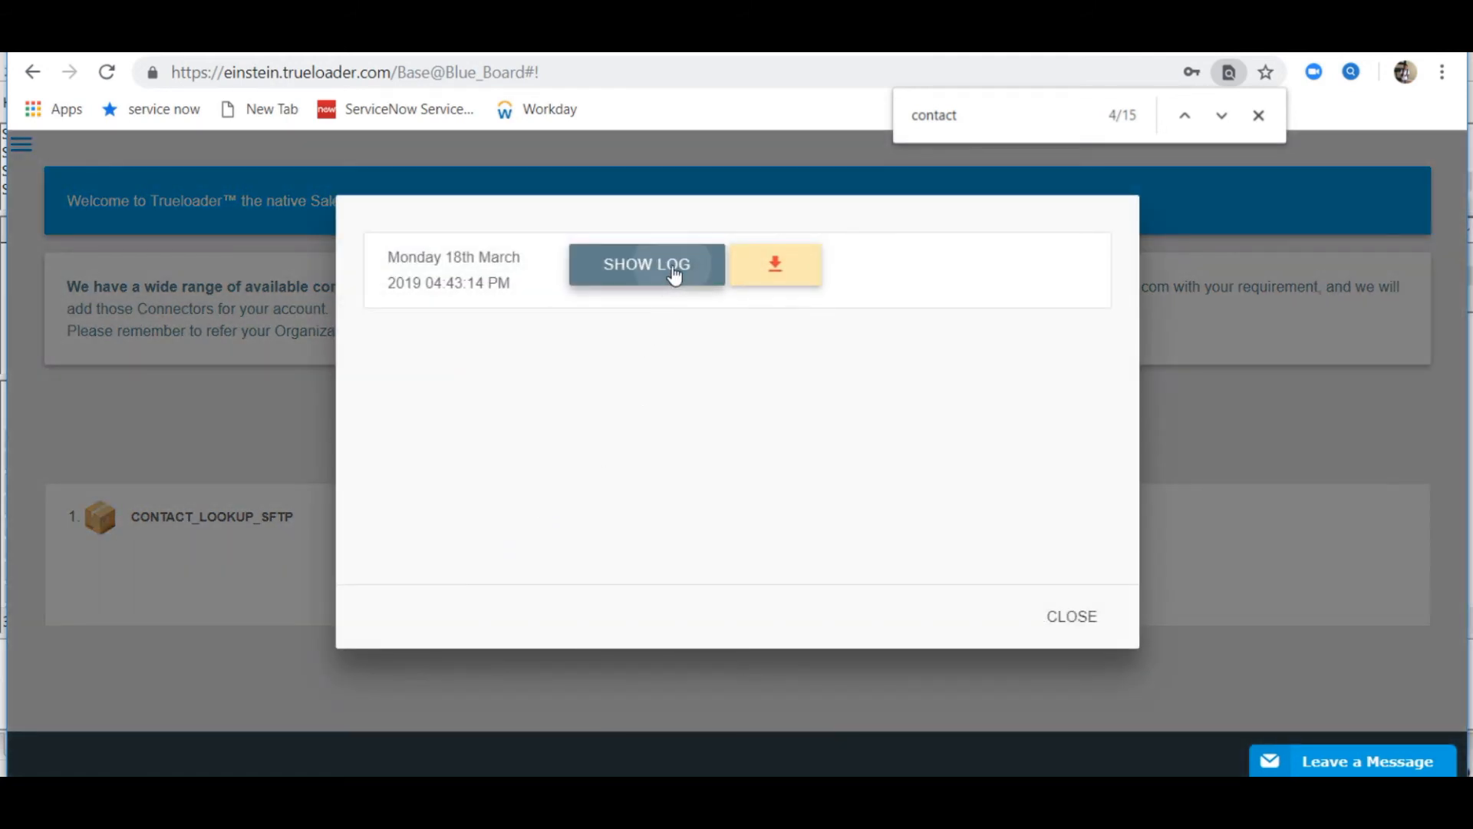
pyautogui.click(674, 275)
pyautogui.scroll(-3, 623, 399)
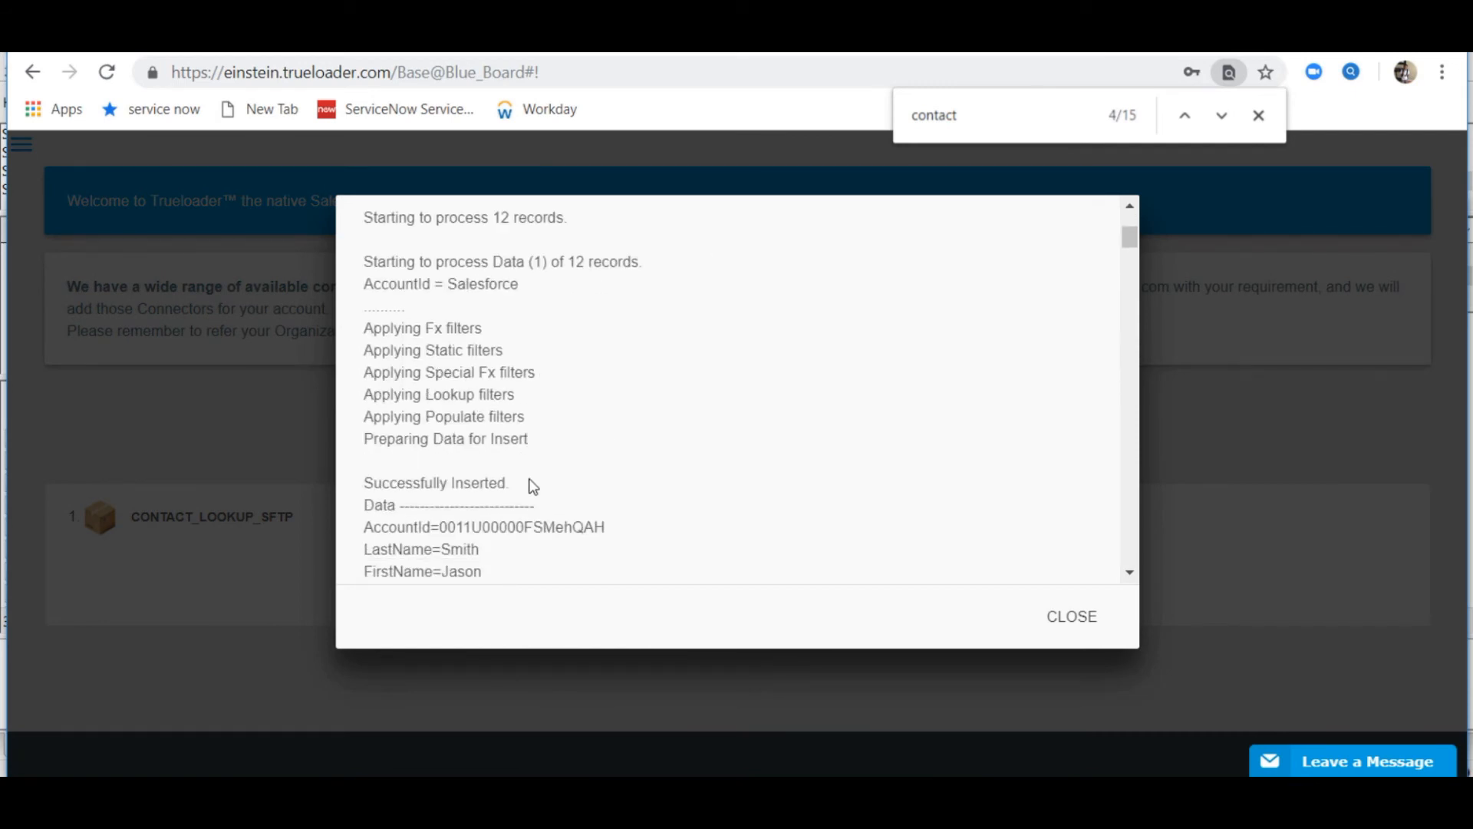
pyautogui.scroll(-6, 527, 481)
pyautogui.moveTo(510, 414); pyautogui.dragTo(367, 415)
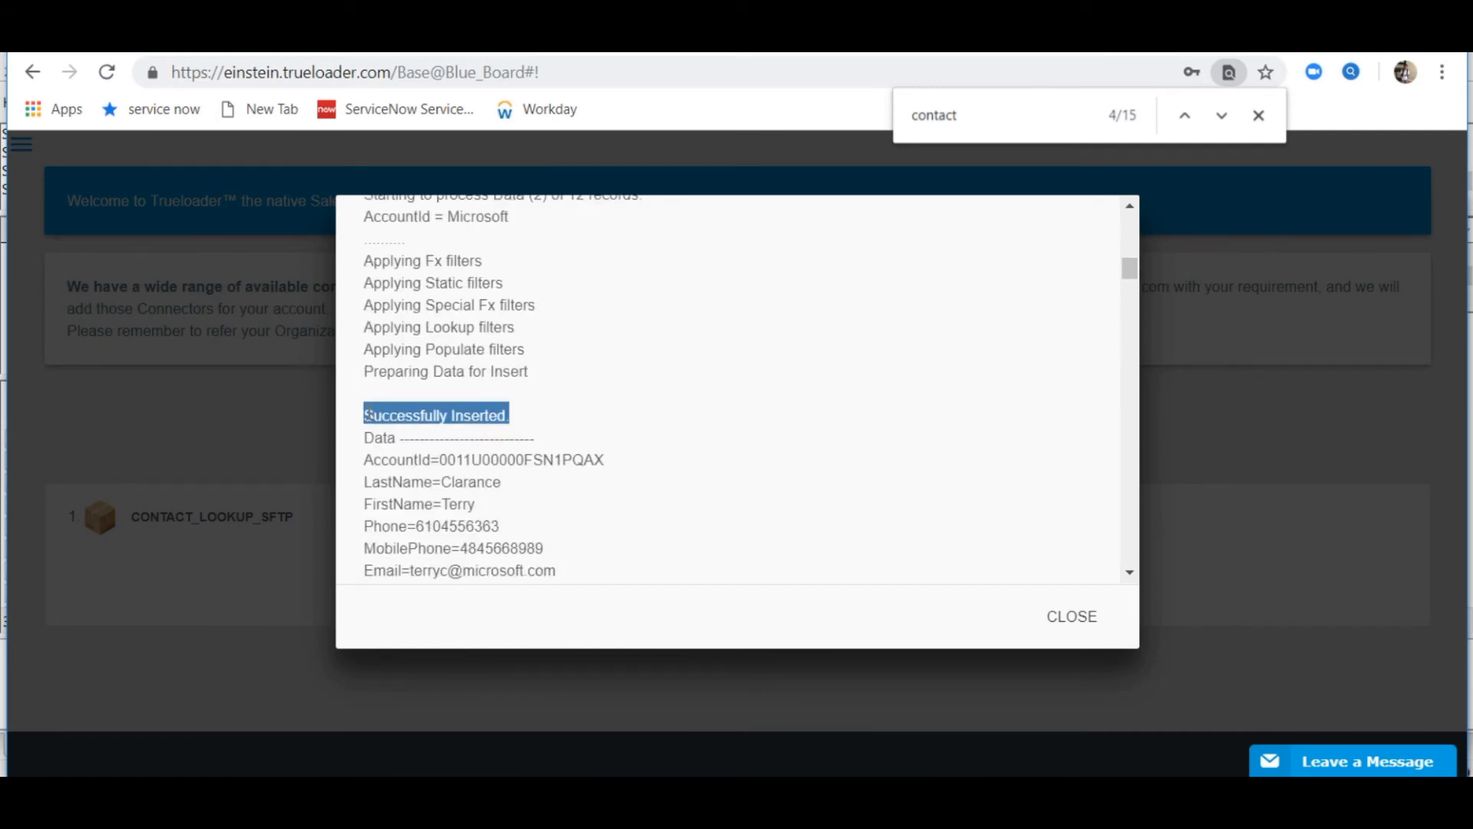
pyautogui.click(1060, 617)
pyautogui.click(1056, 618)
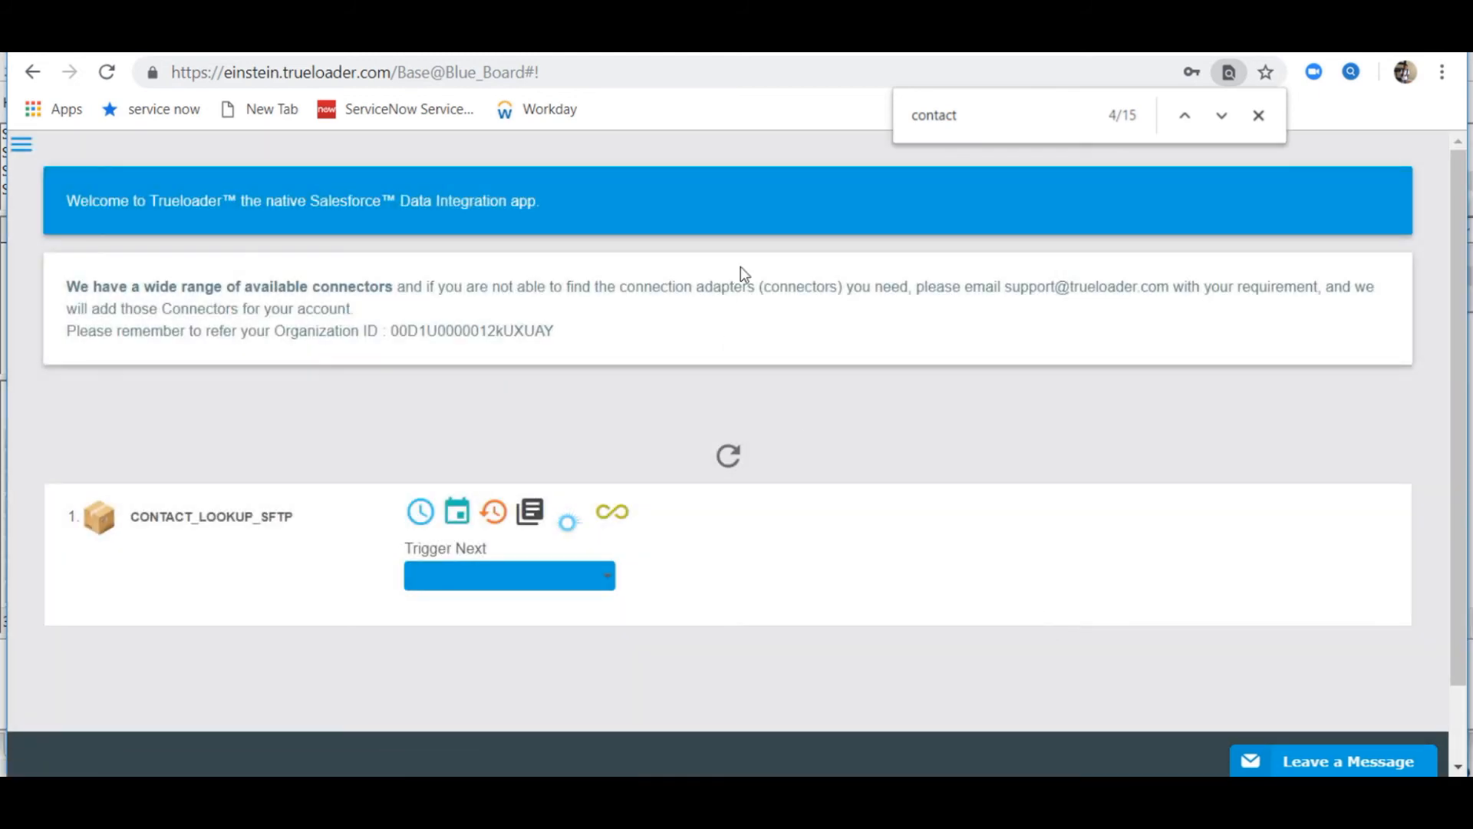
# Step: Switch to Salesforce and examine the contacts related to the Salesforce account
pyautogui.click(612, 54)
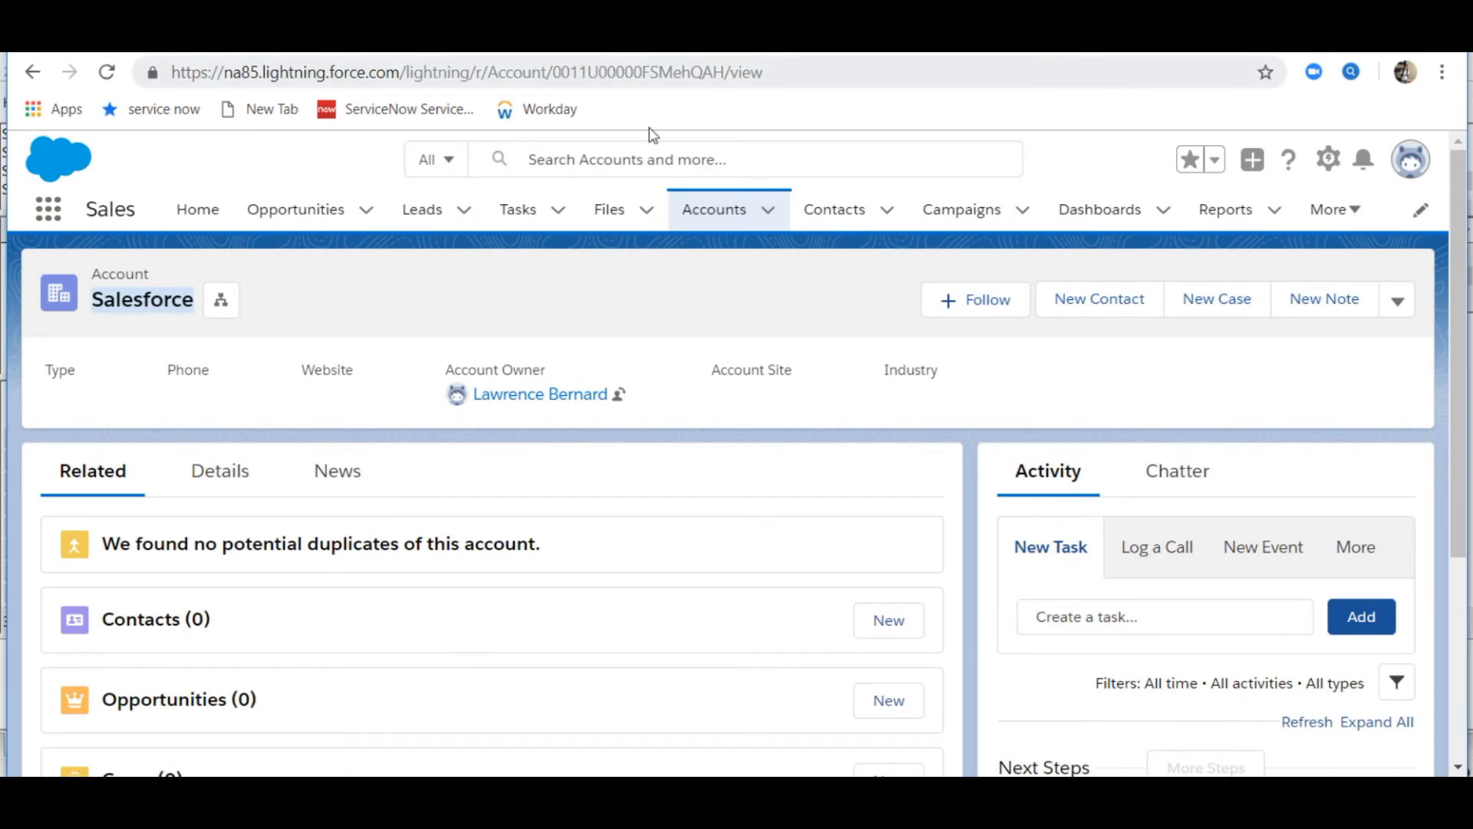
pyautogui.click(701, 224)
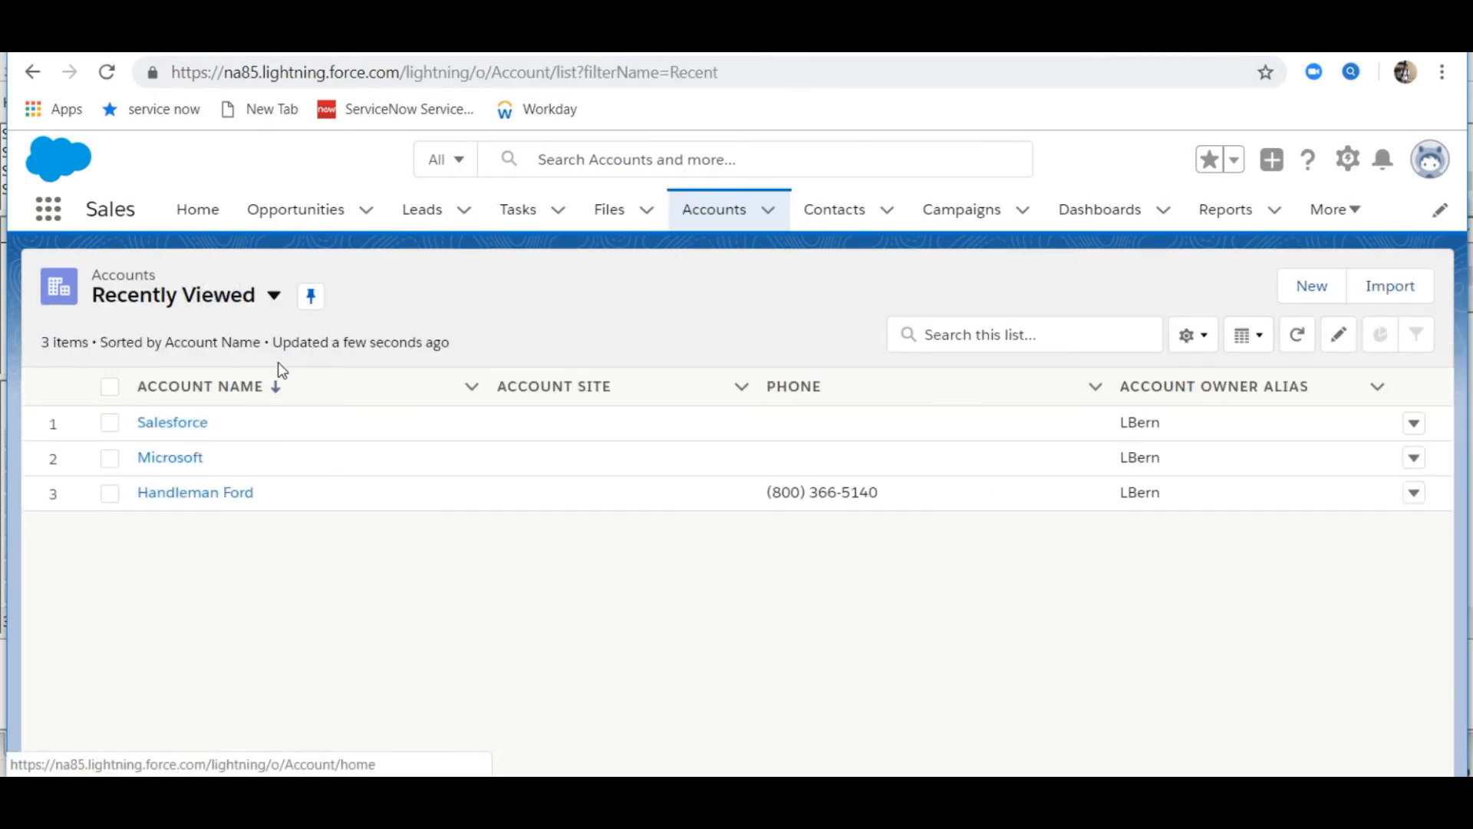
pyautogui.click(175, 424)
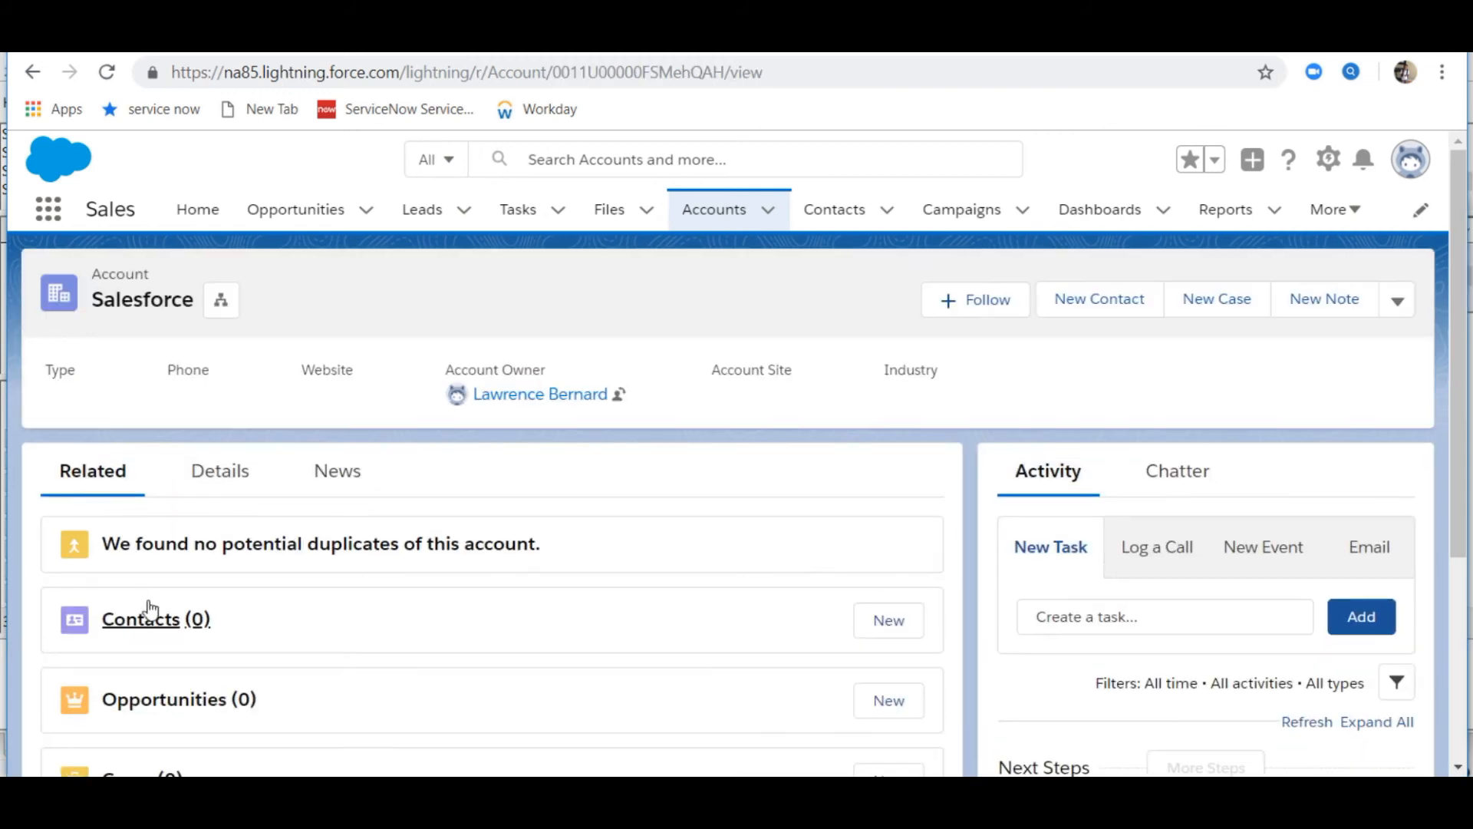
pyautogui.click(152, 614)
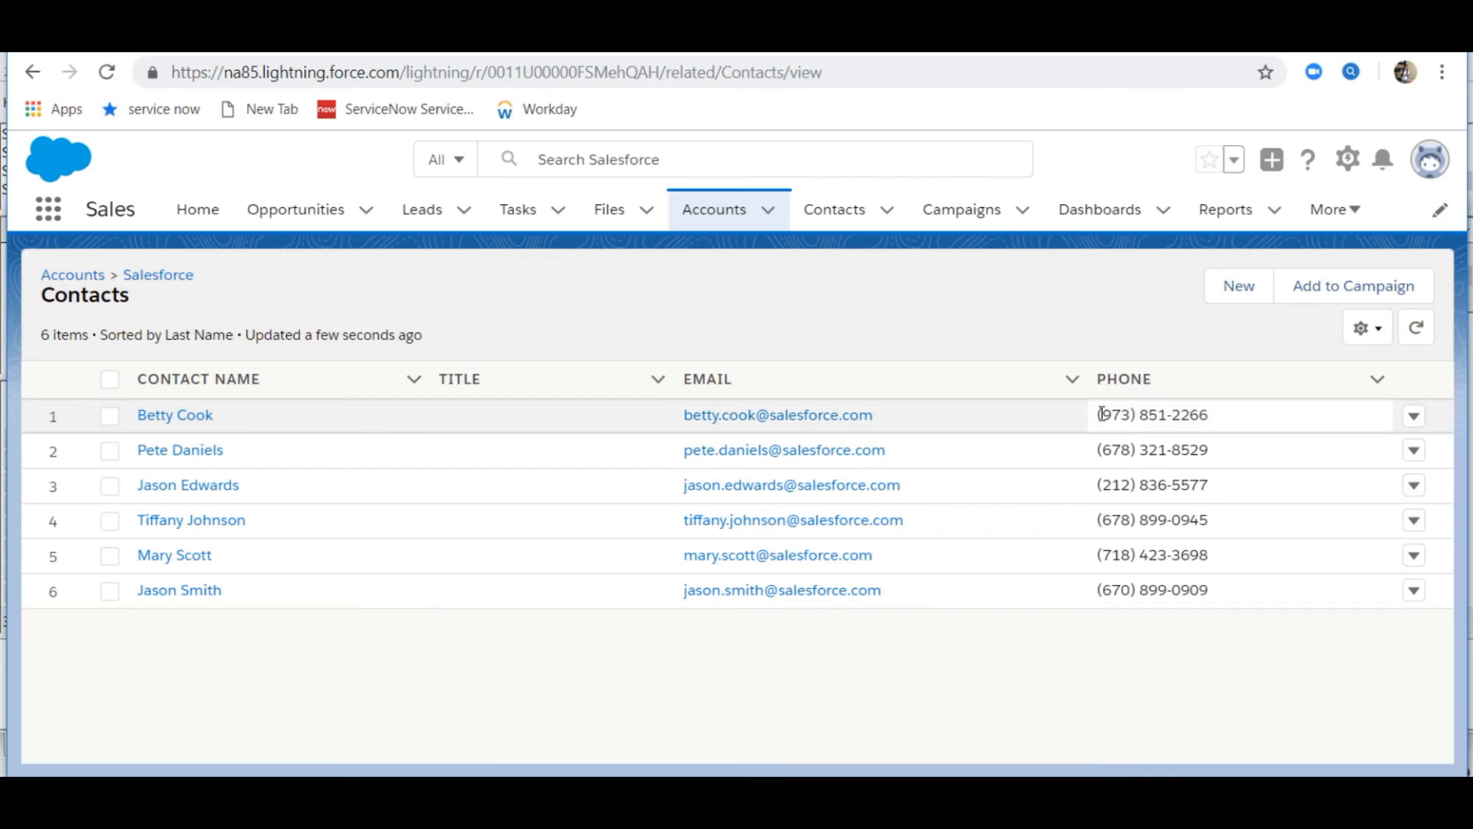
# Step: Examine the contacts related to the Microsoft account and return to the accounts list
pyautogui.click(716, 217)
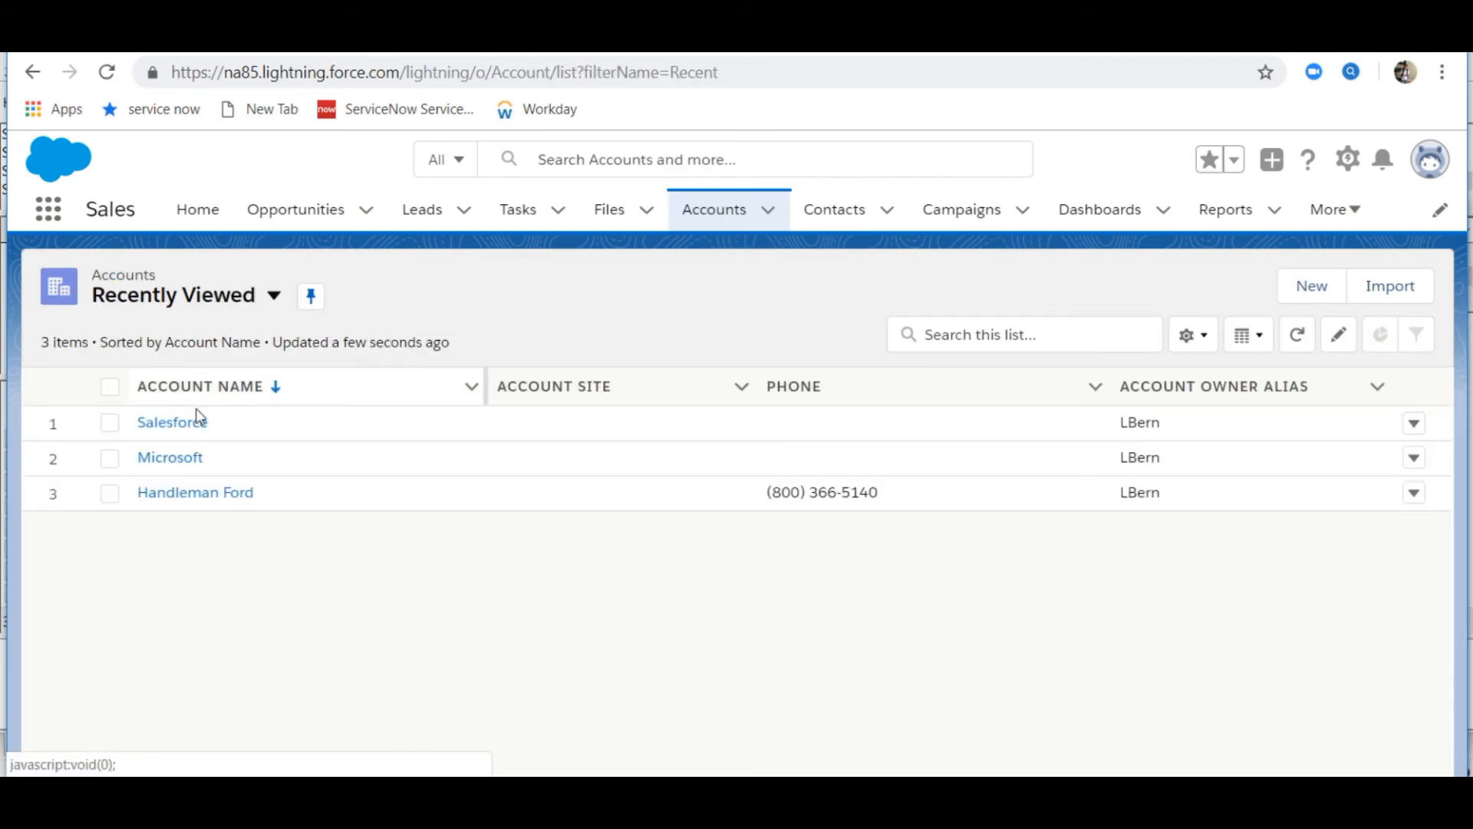
pyautogui.click(182, 460)
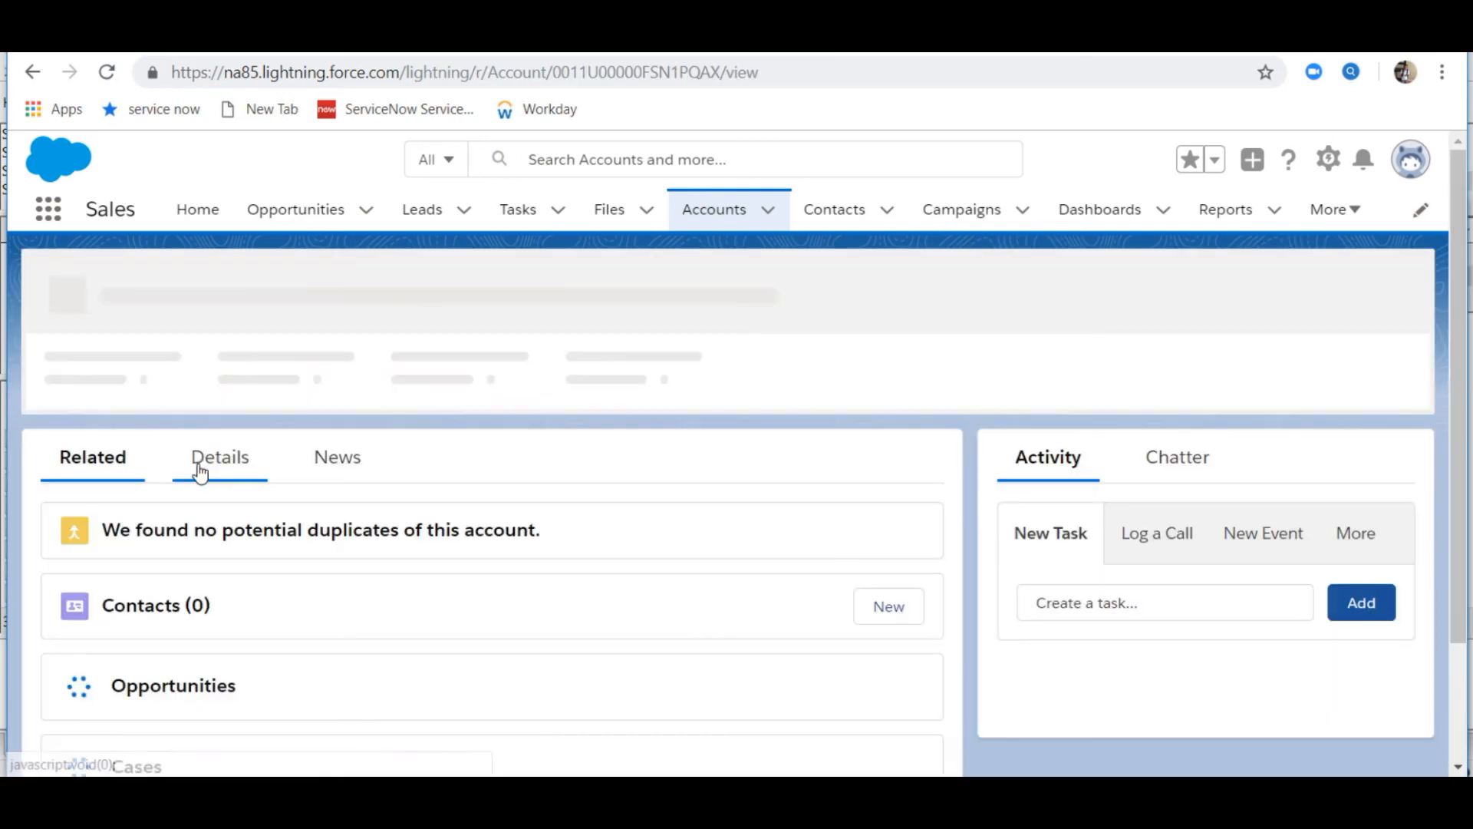
pyautogui.click(143, 628)
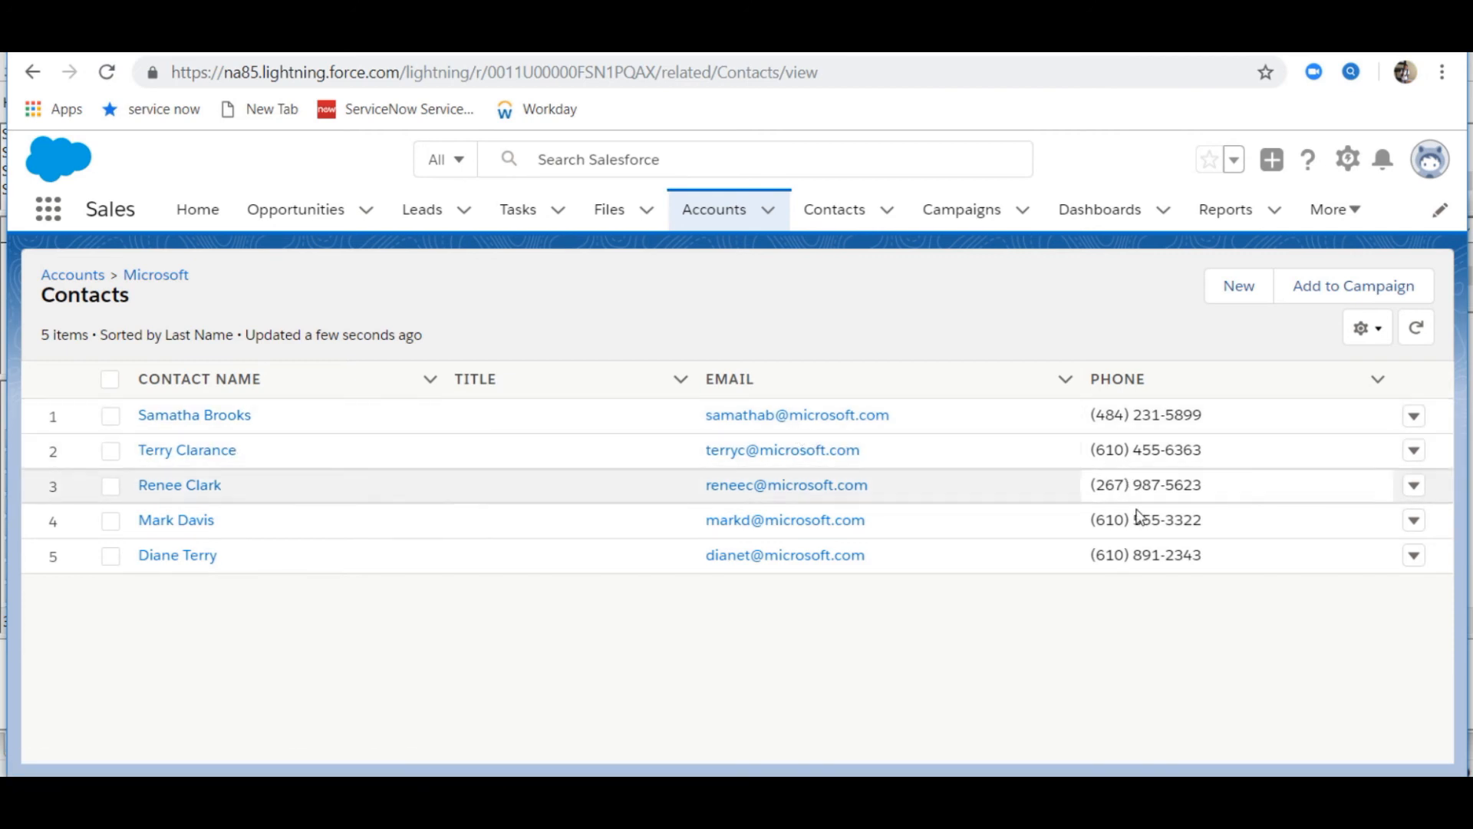
pyautogui.click(716, 217)
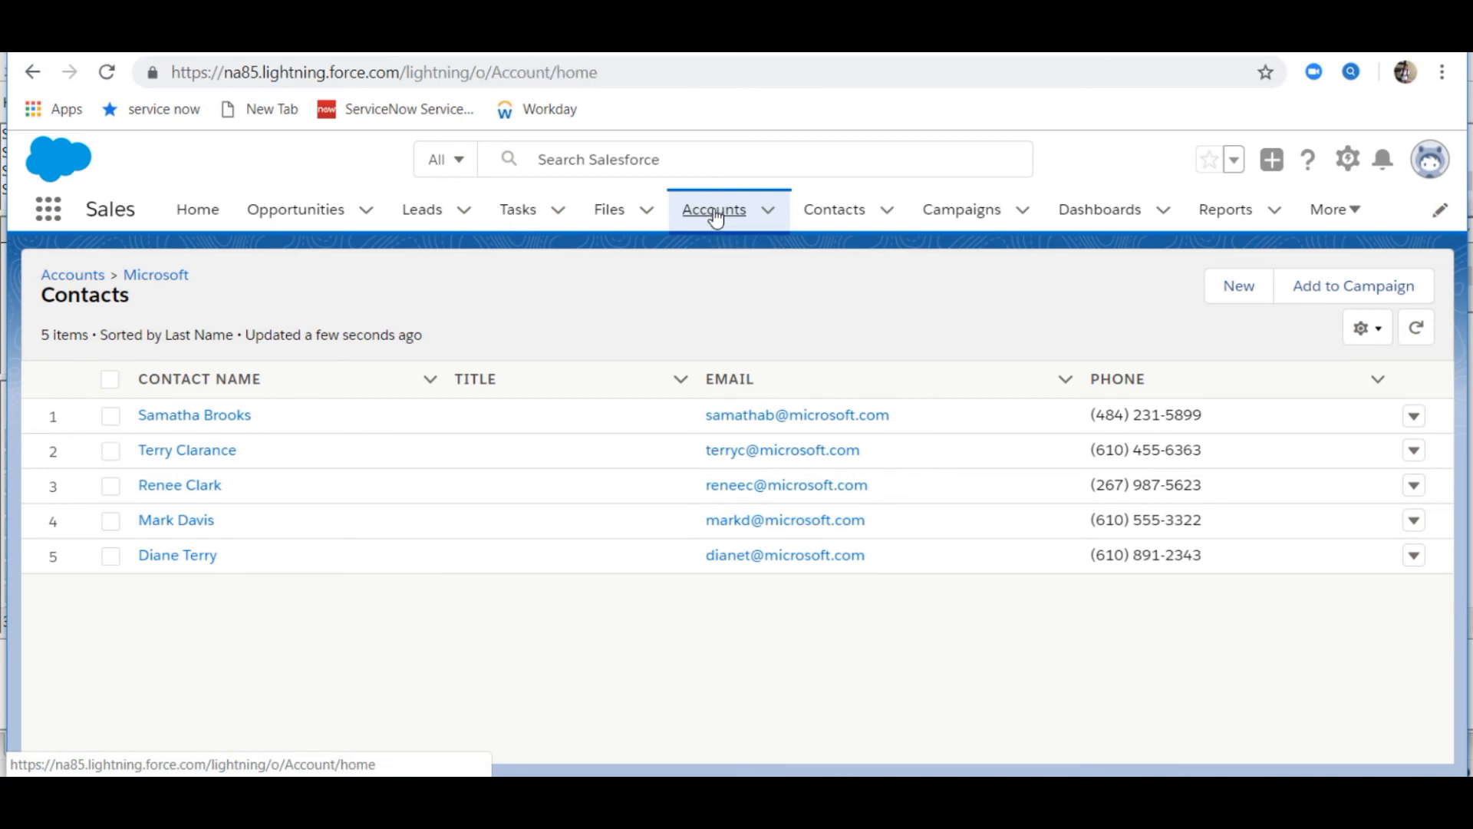